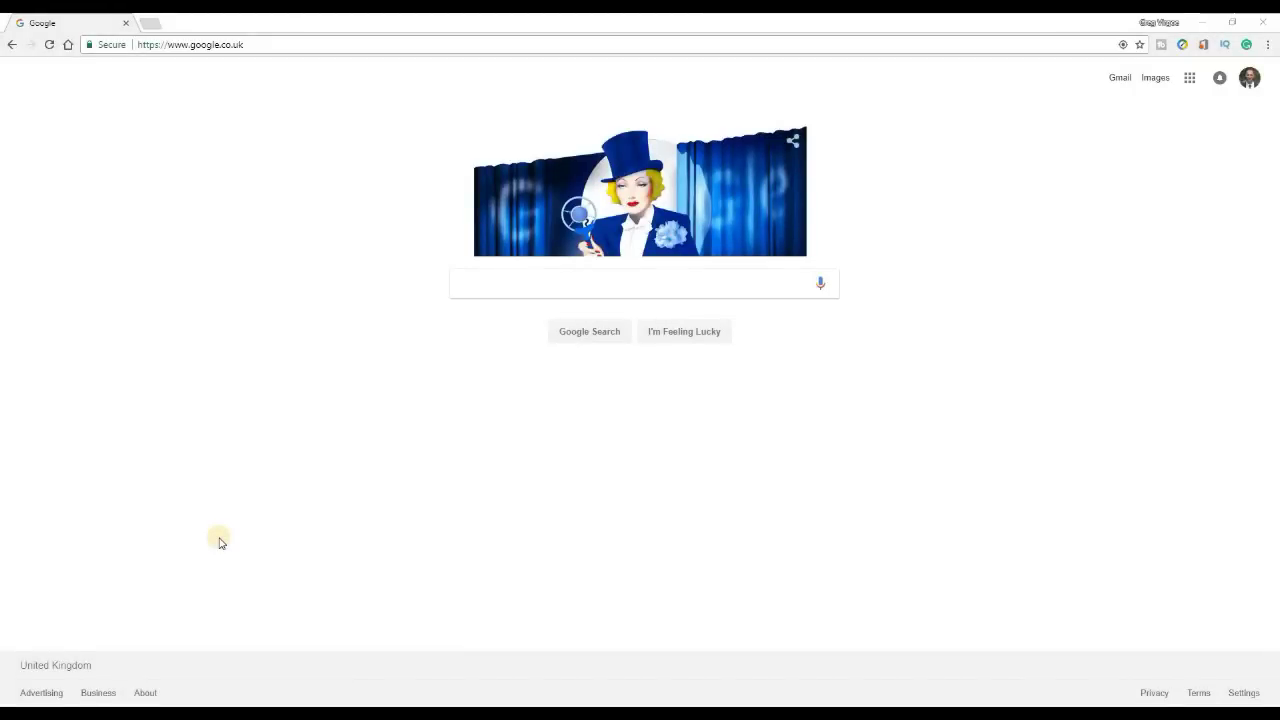
# Go to sketchup.com and launch SketchUp Free in the browser
pyautogui.click(308, 41)
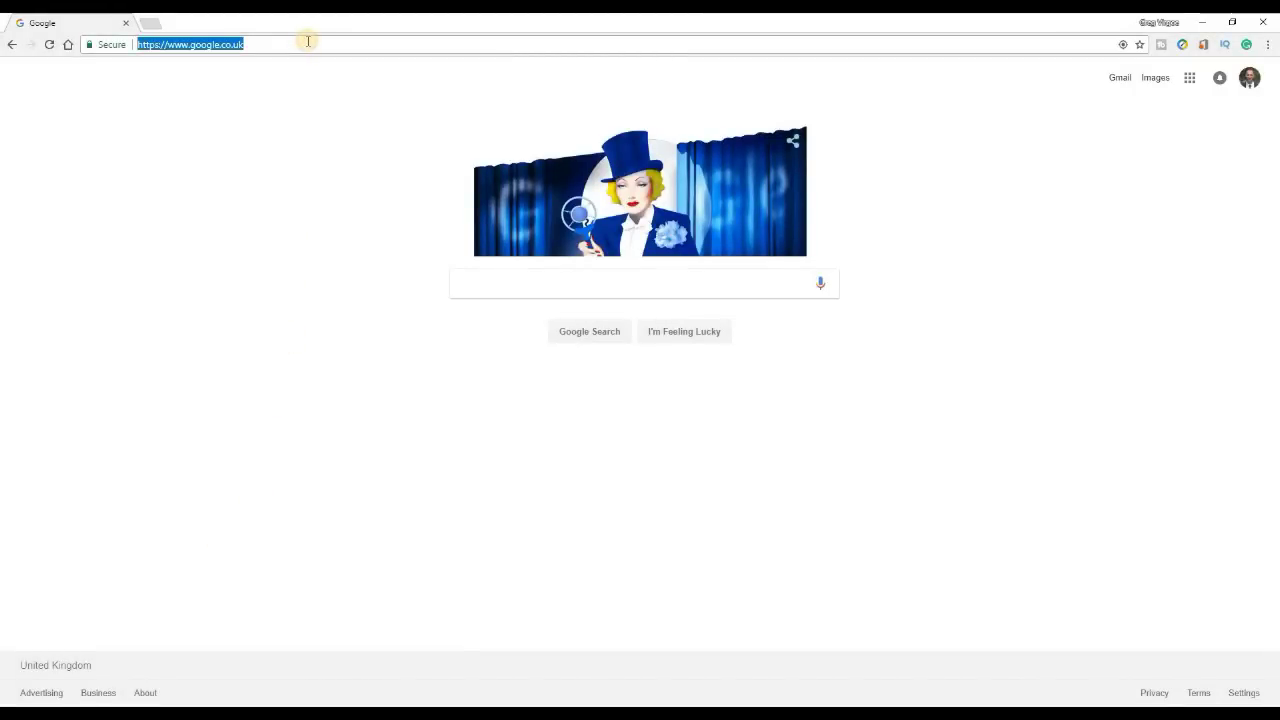
pyautogui.write('sketchup')
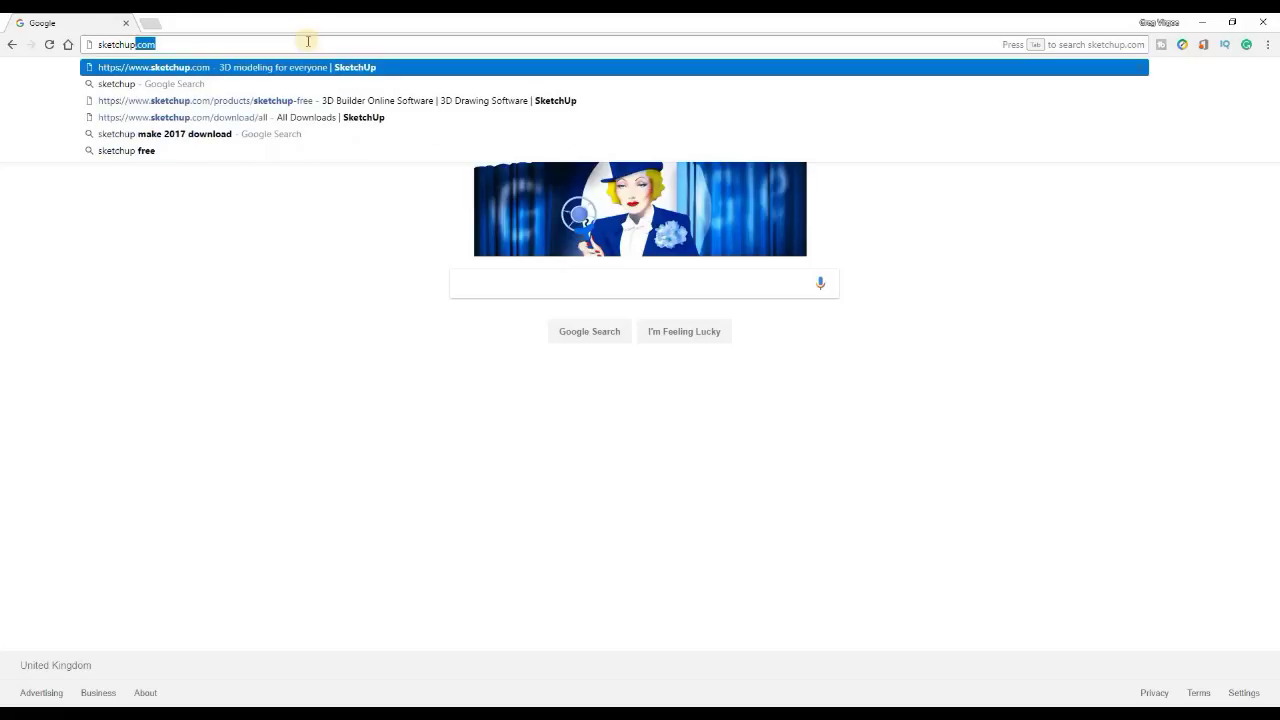
pyautogui.write('.com')
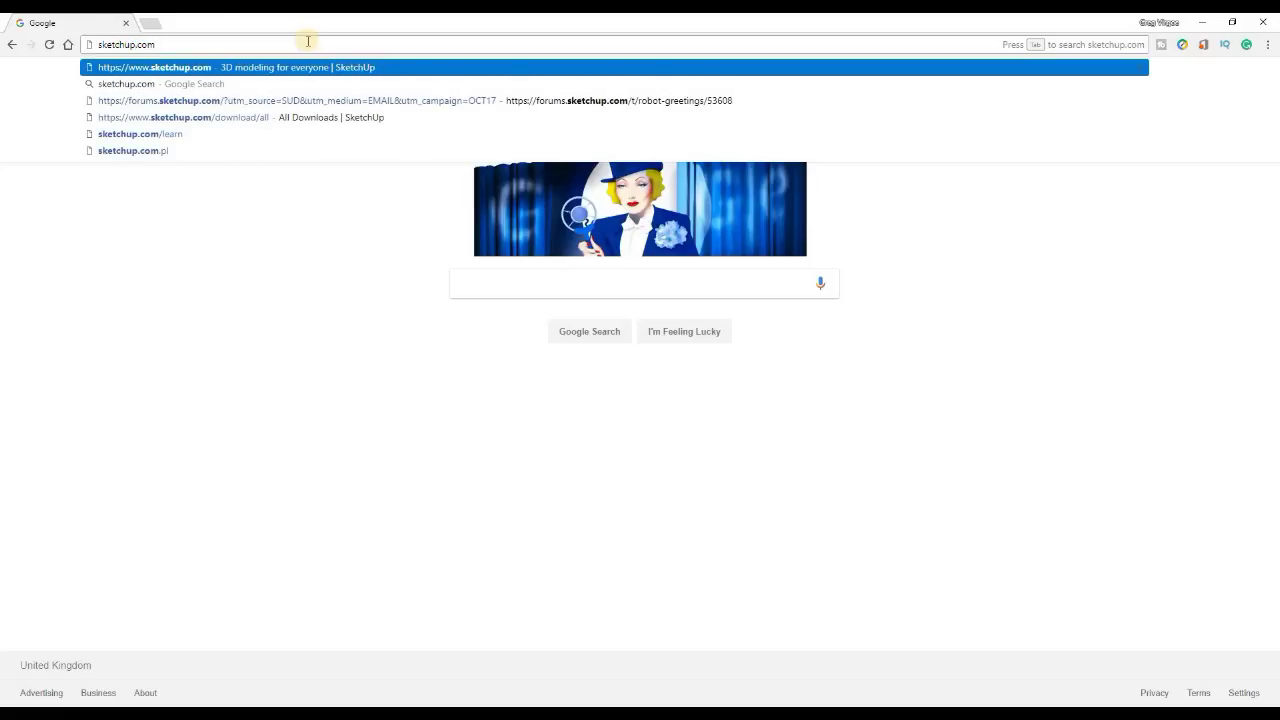
pyautogui.press('Return')
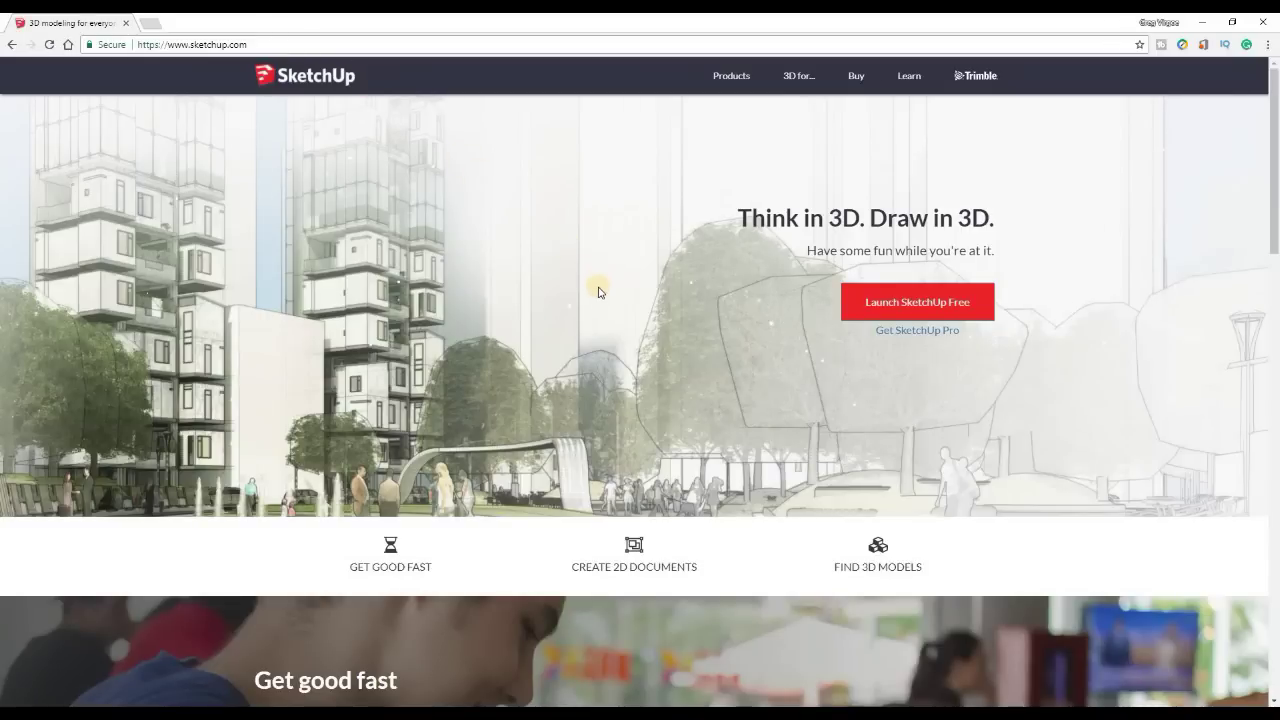
pyautogui.click(930, 310)
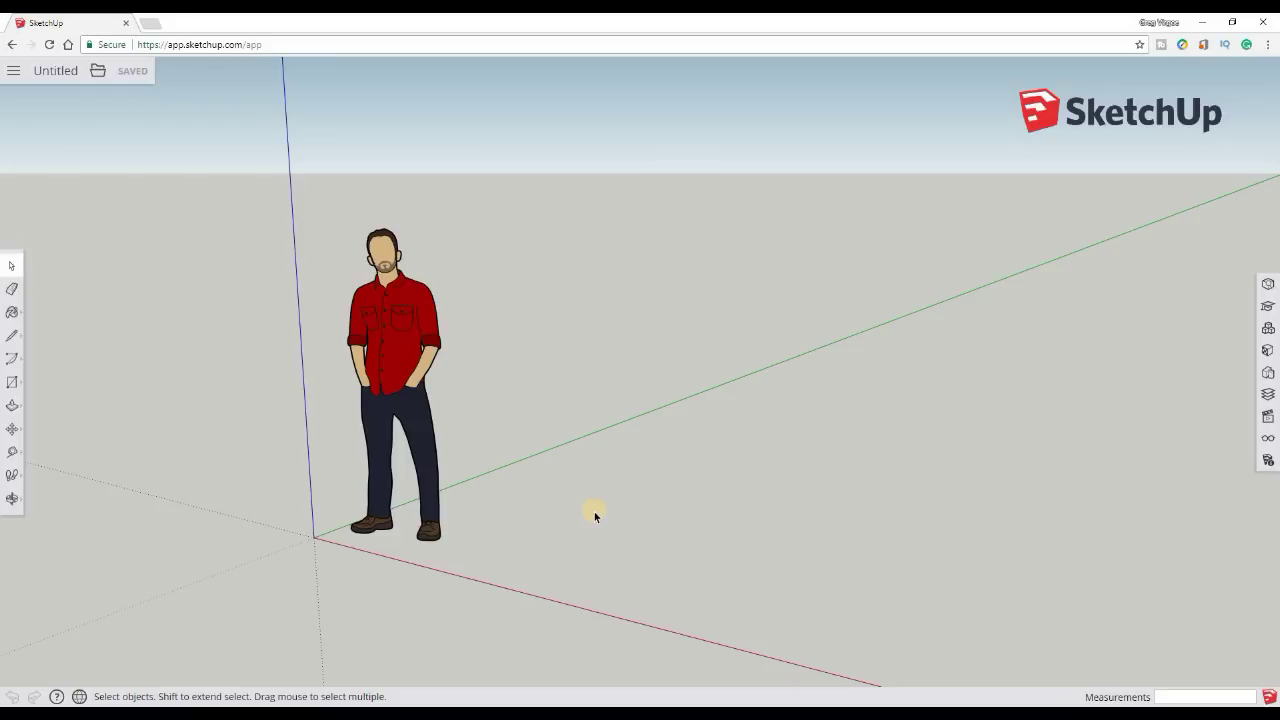
# Return to the Google home page and search for "sketchup make 2017 download"
pyautogui.click(67, 44)
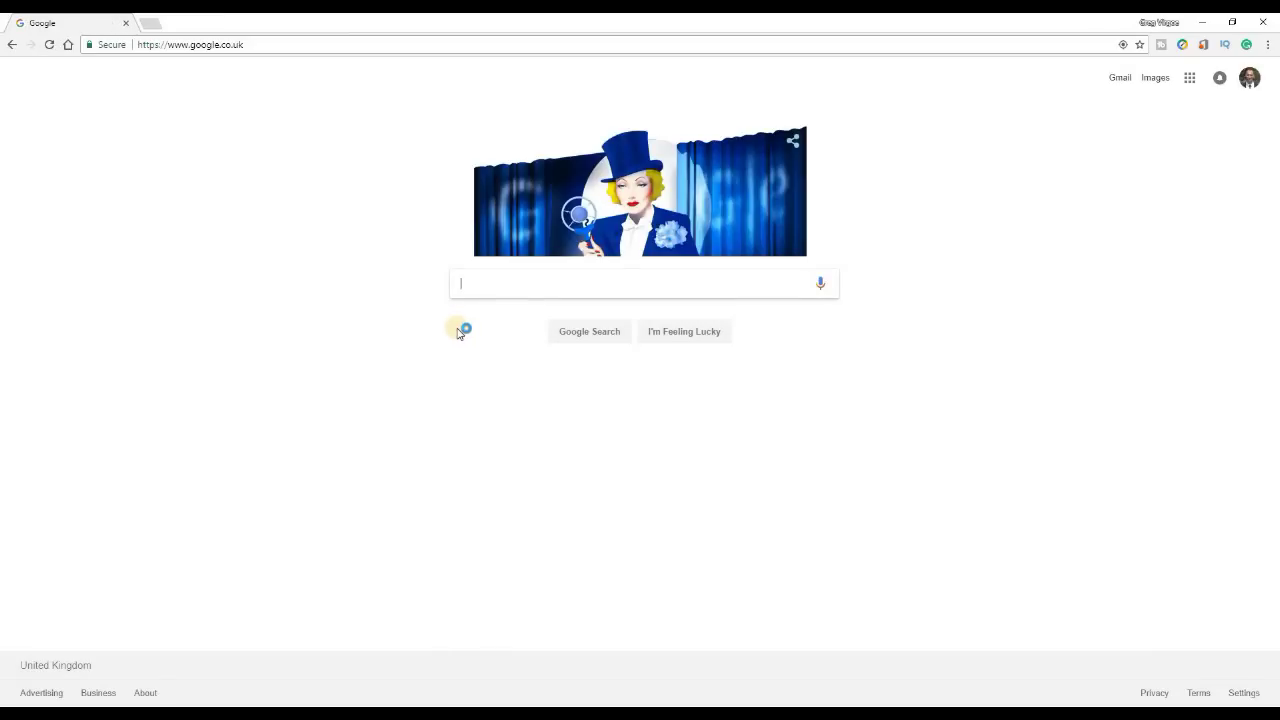
pyautogui.write('sketchup make 201')
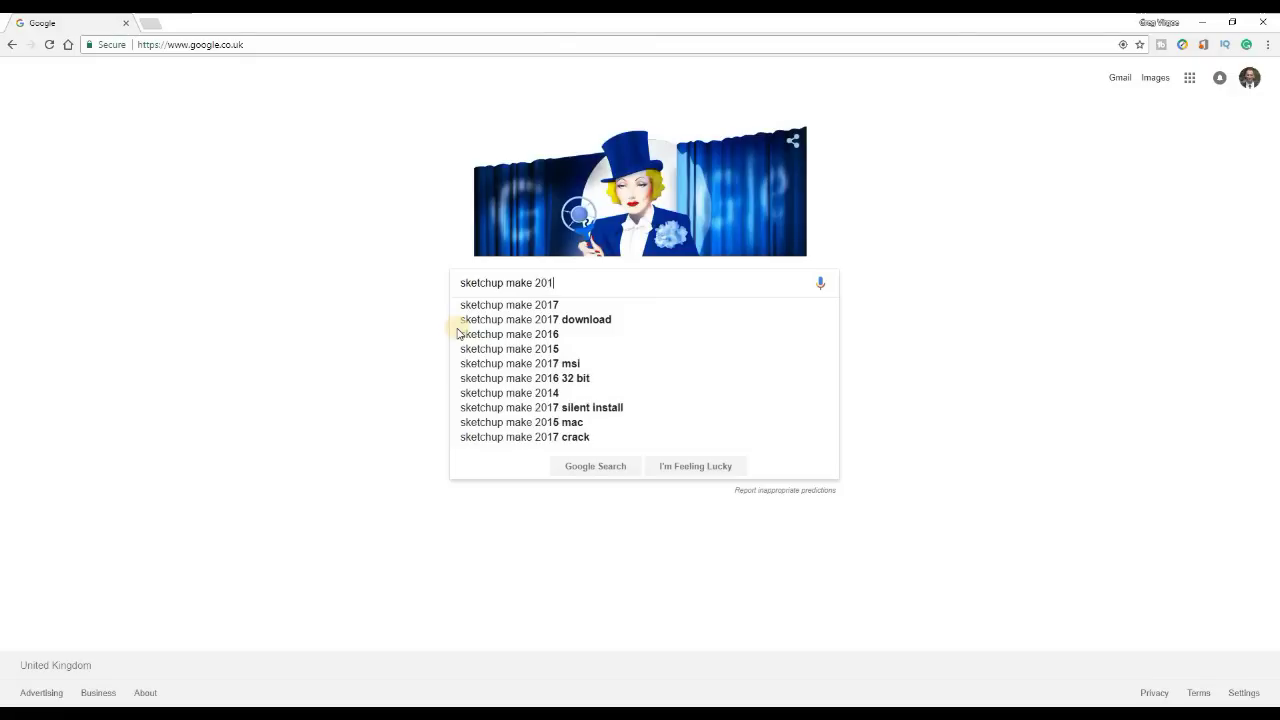
pyautogui.write('7 do')
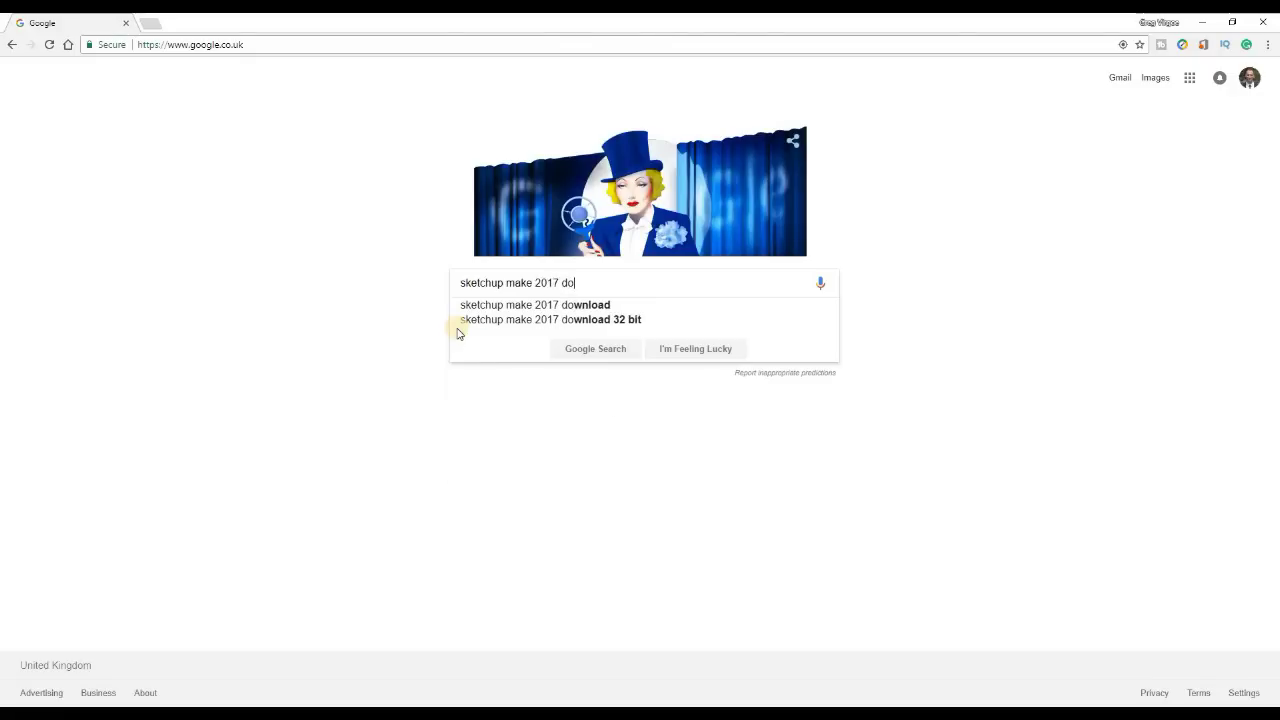
pyautogui.press('Down')
pyautogui.press('Return')
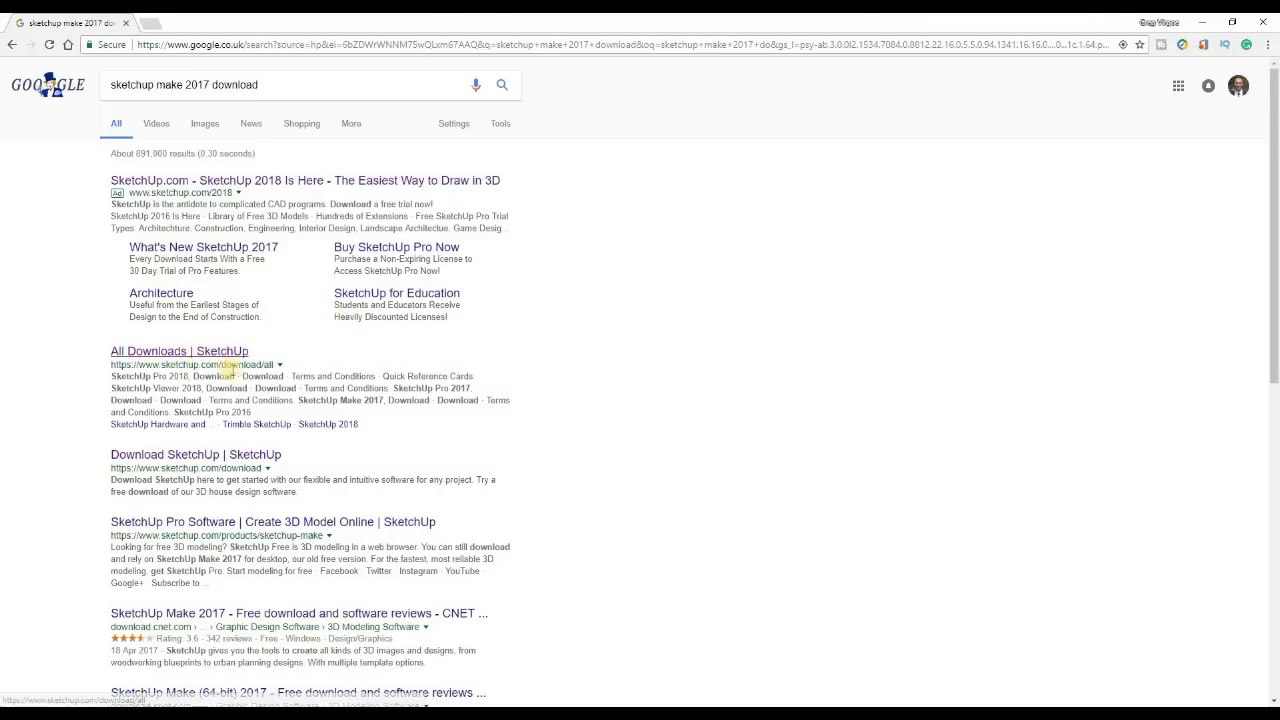
# Open SketchUp's All Downloads page from the search results and locate the English SketchUp Make 2017 entry
pyautogui.click(166, 350)
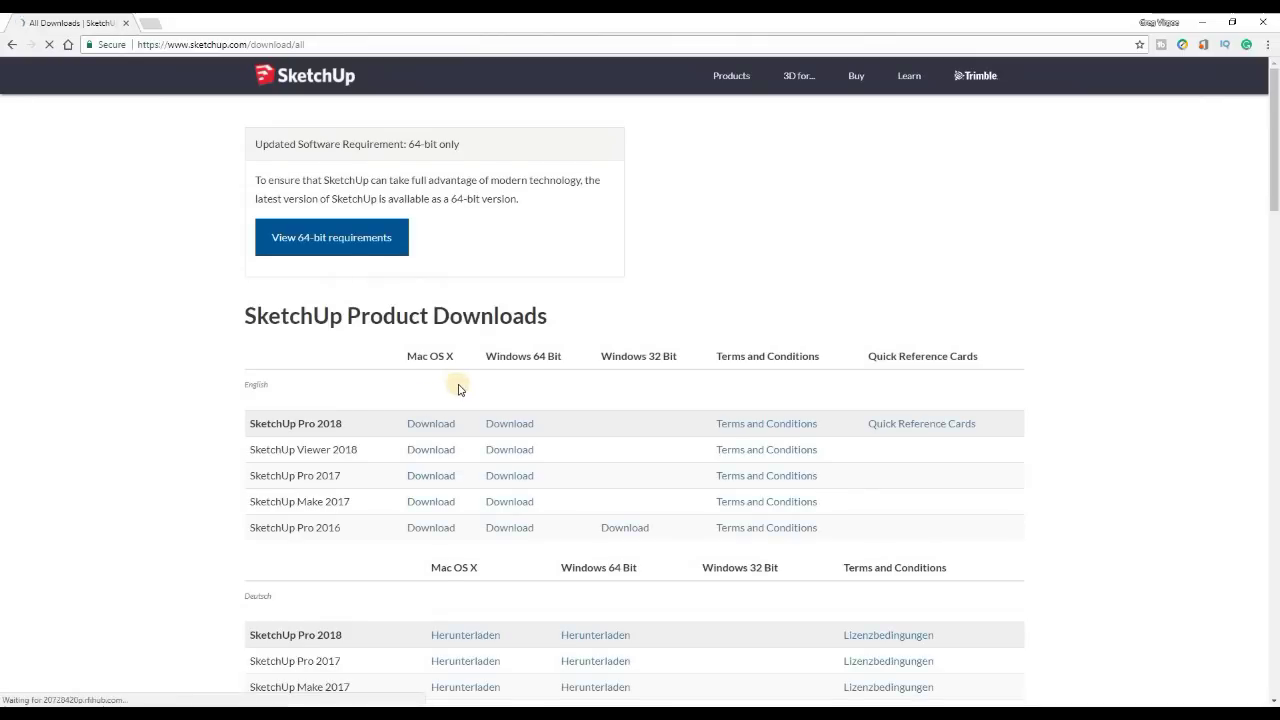
pyautogui.scroll(-8, 457, 388)
pyautogui.scroll(-5, 477, 404)
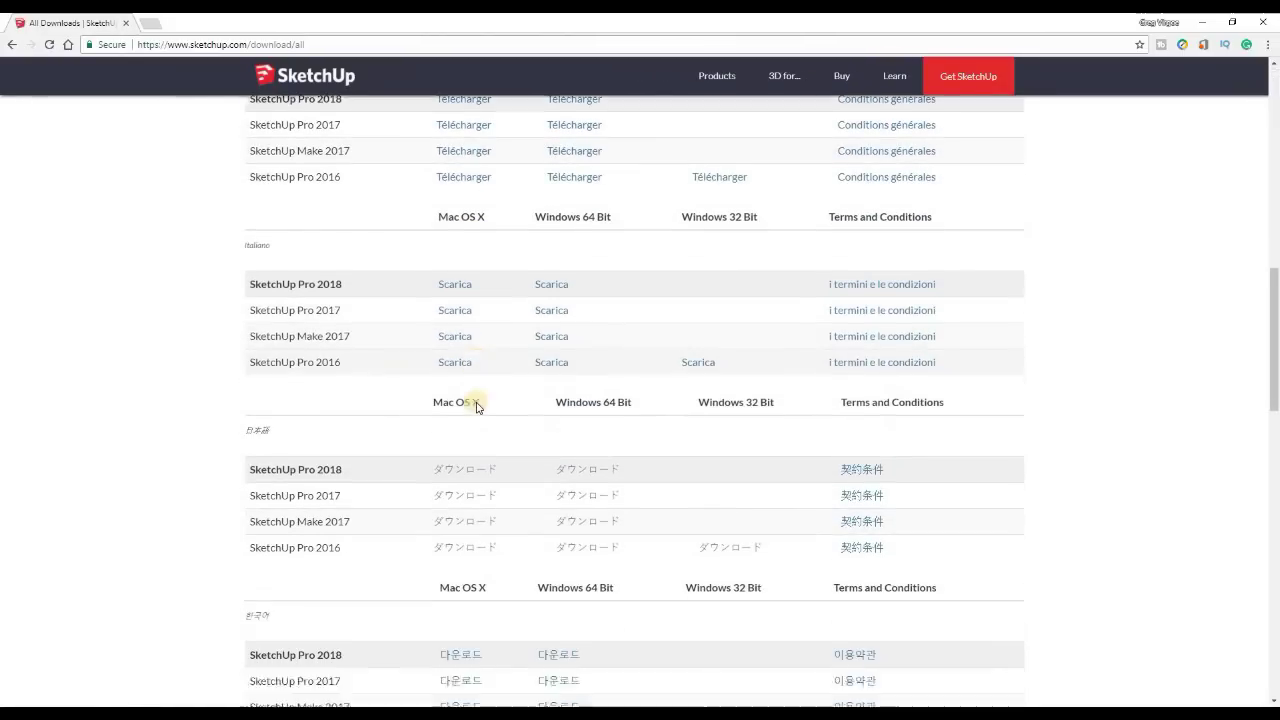
pyautogui.scroll(15, 489, 445)
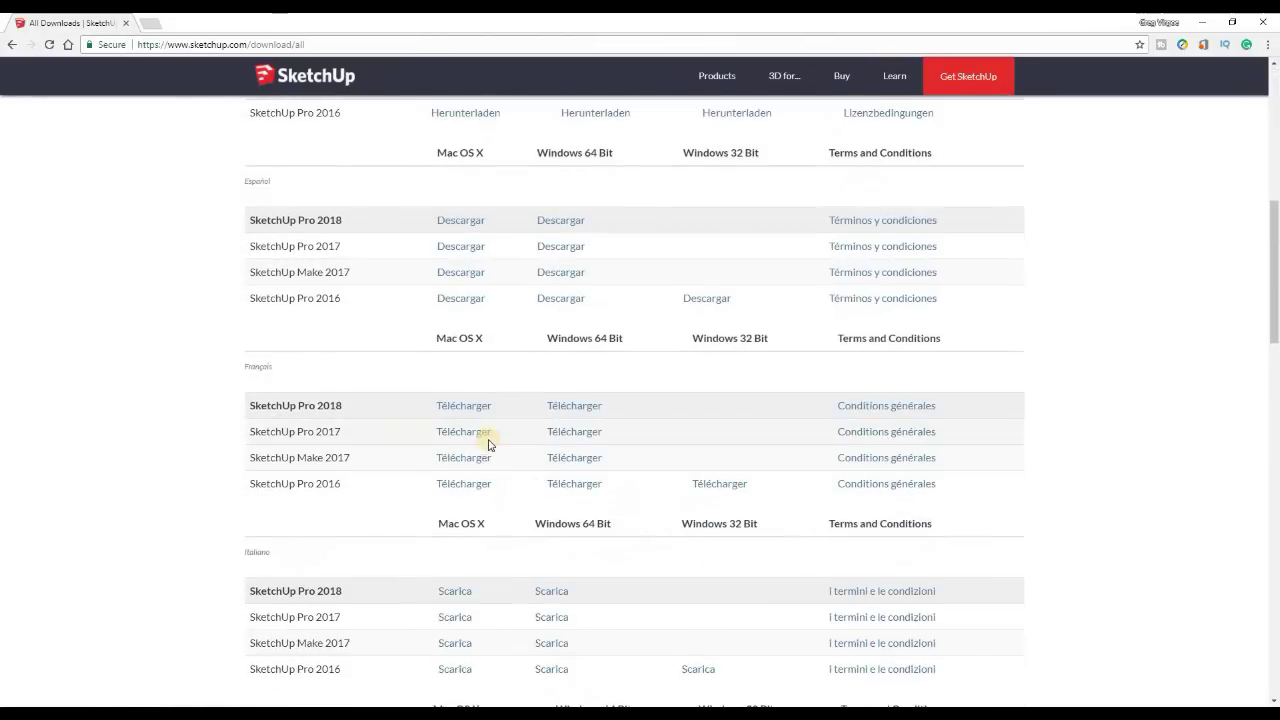
pyautogui.moveTo(251, 500); pyautogui.dragTo(357, 500)
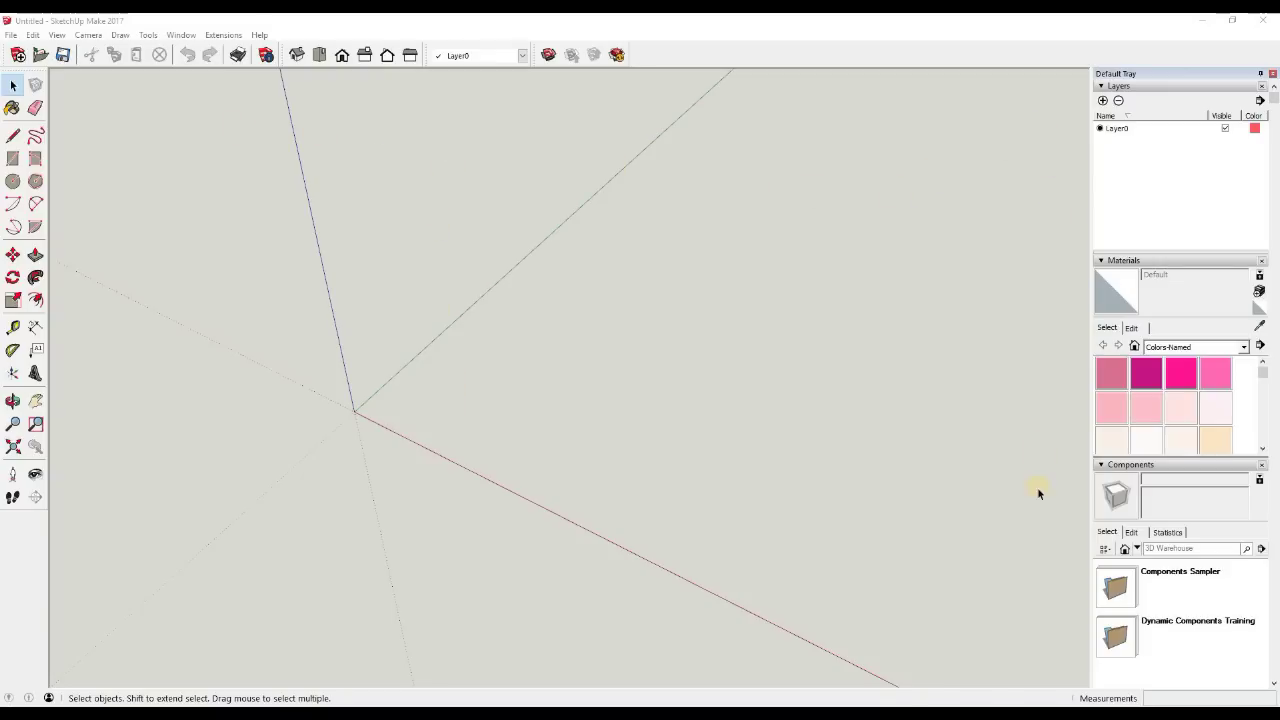
# In SketchUp Make 2017, set the default drawing template to Woodworking - Millimeters in the preferences
pyautogui.click(180, 35)
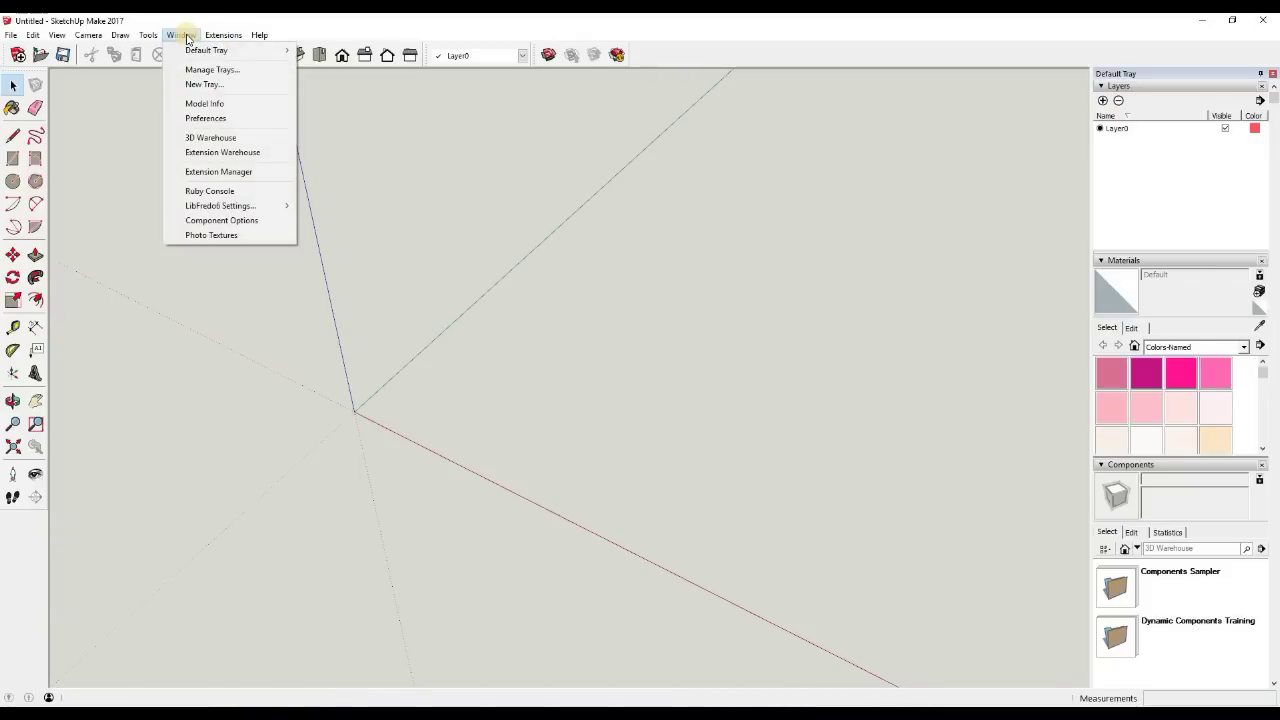
pyautogui.click(205, 119)
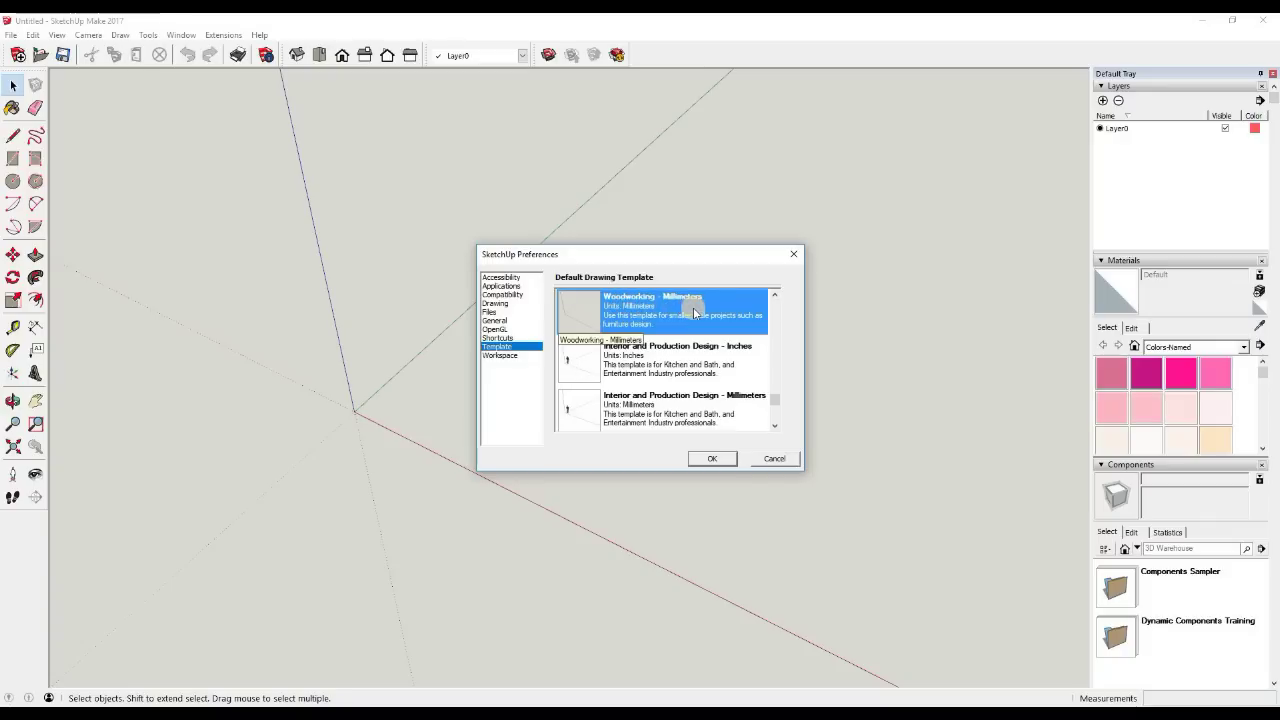
pyautogui.click(713, 459)
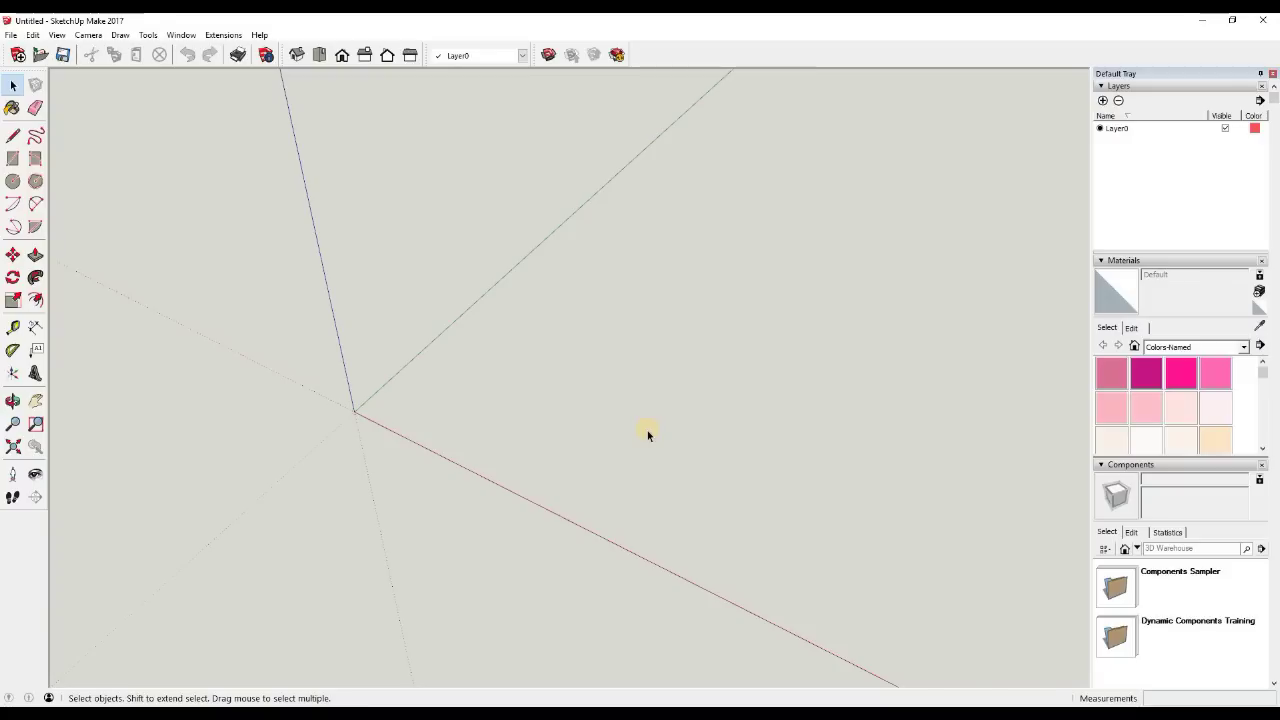
# Review which toolbars and which Default Tray panels are enabled
pyautogui.rightClick(676, 57)
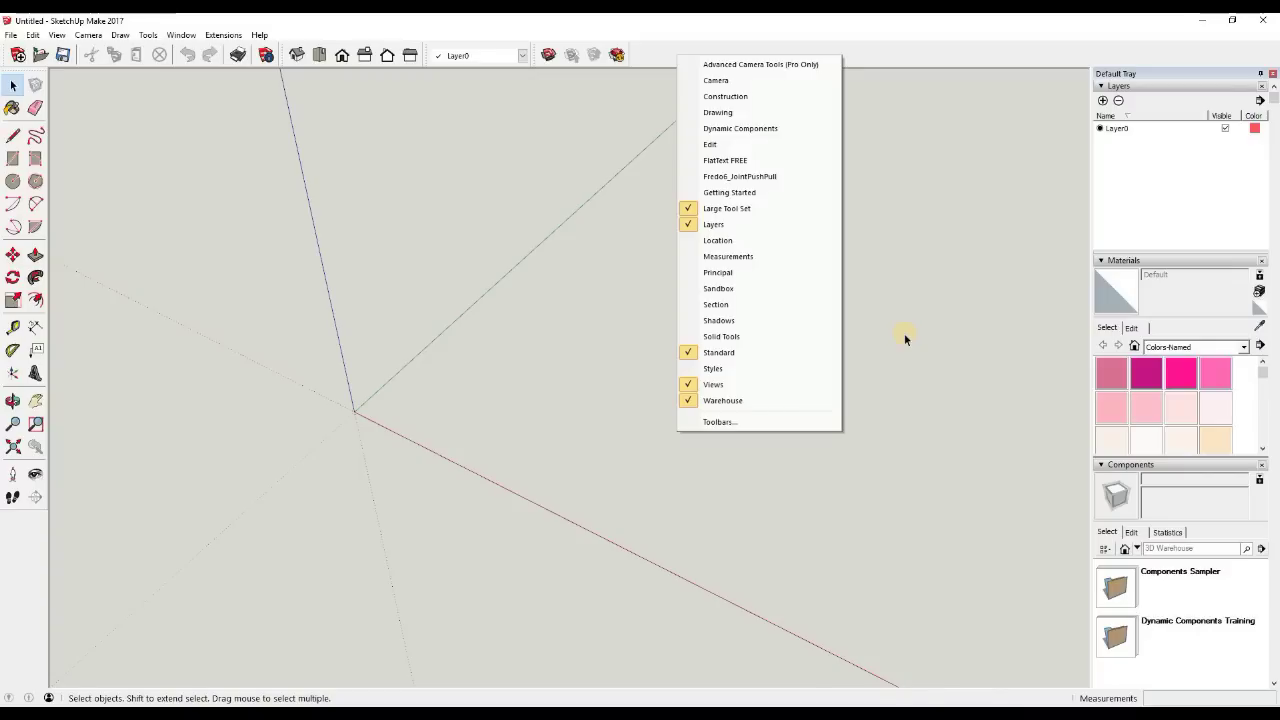
pyautogui.click(181, 36)
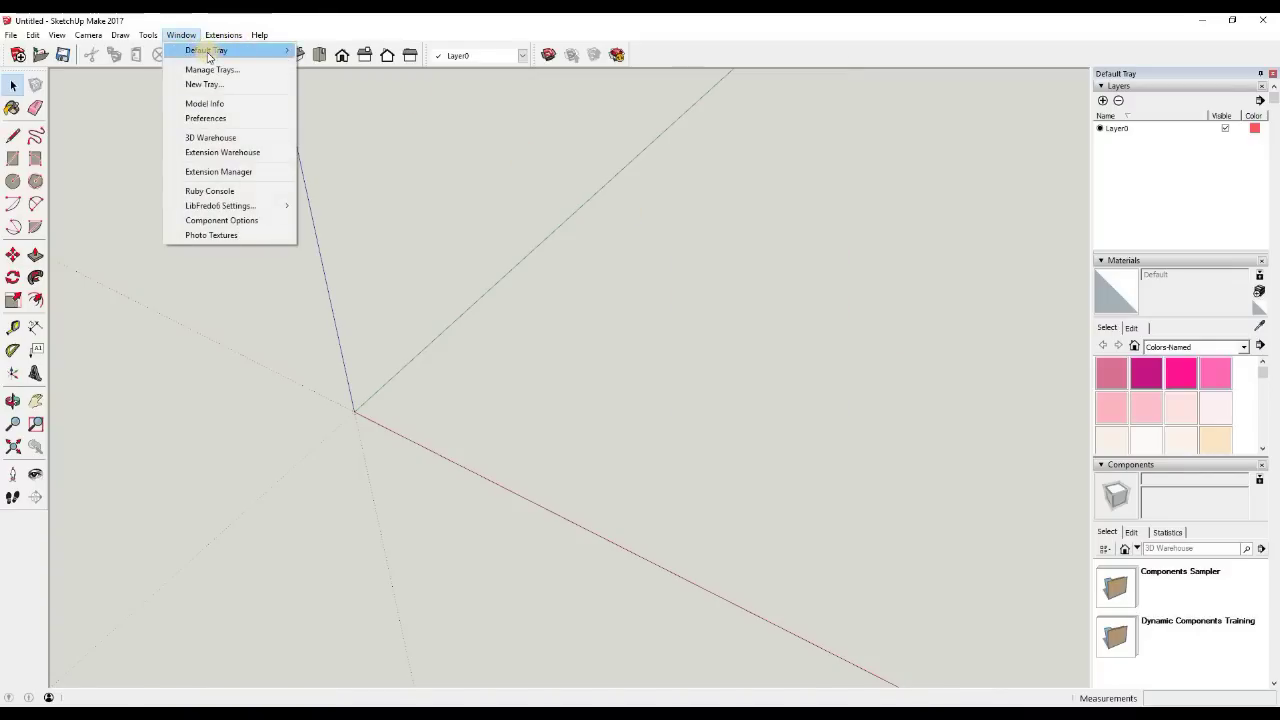
pyautogui.moveTo(209, 56)
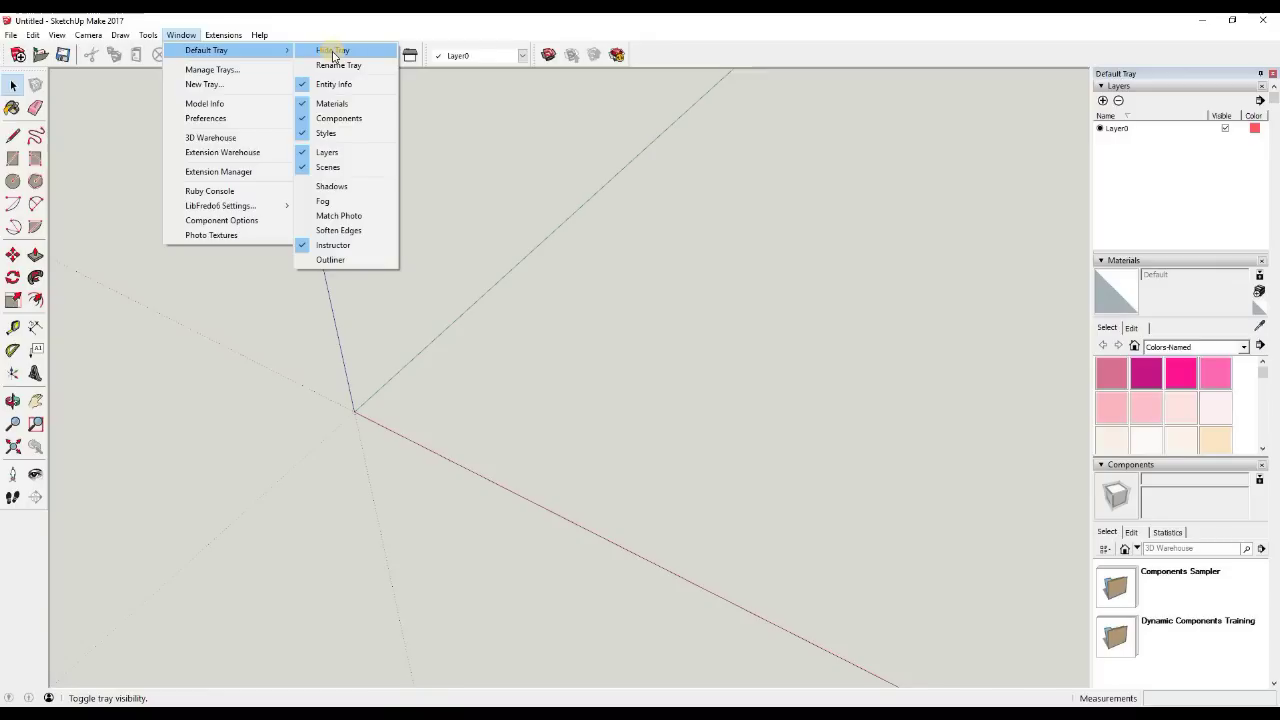
pyautogui.click(516, 392)
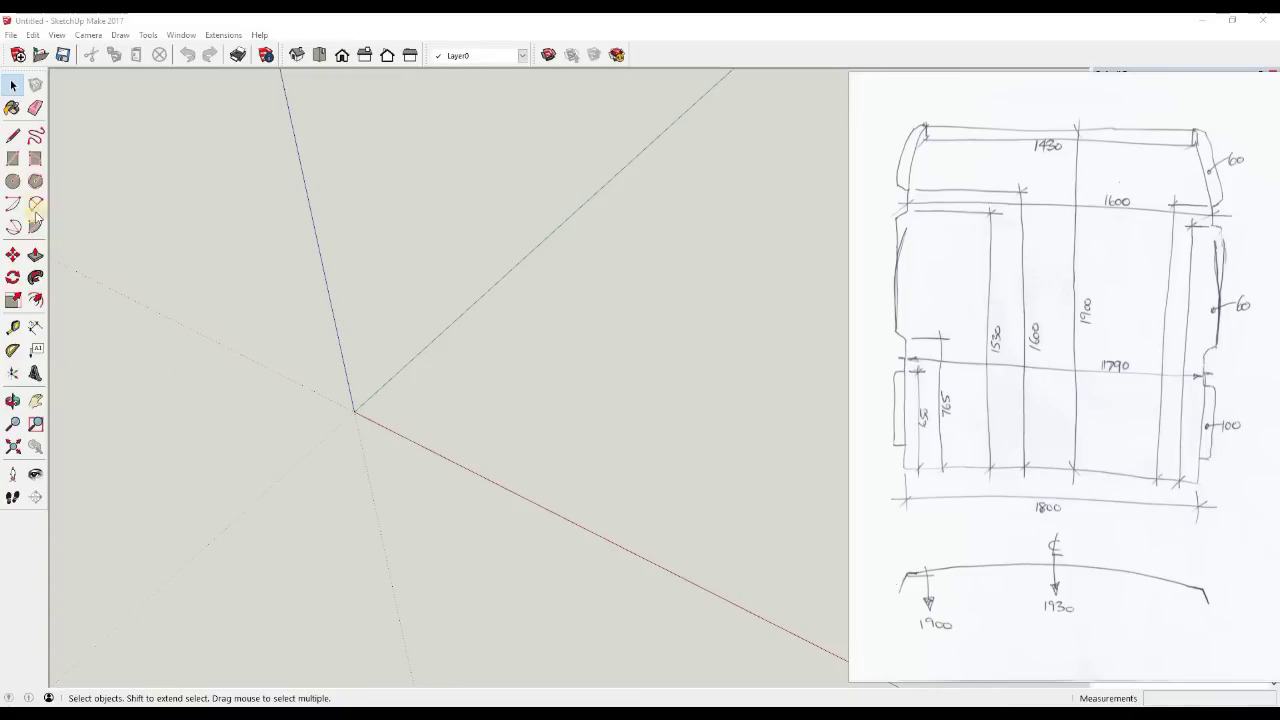
# Draw an 1800 mm base line parallel to the red axis with the Line tool
pyautogui.click(13, 136)
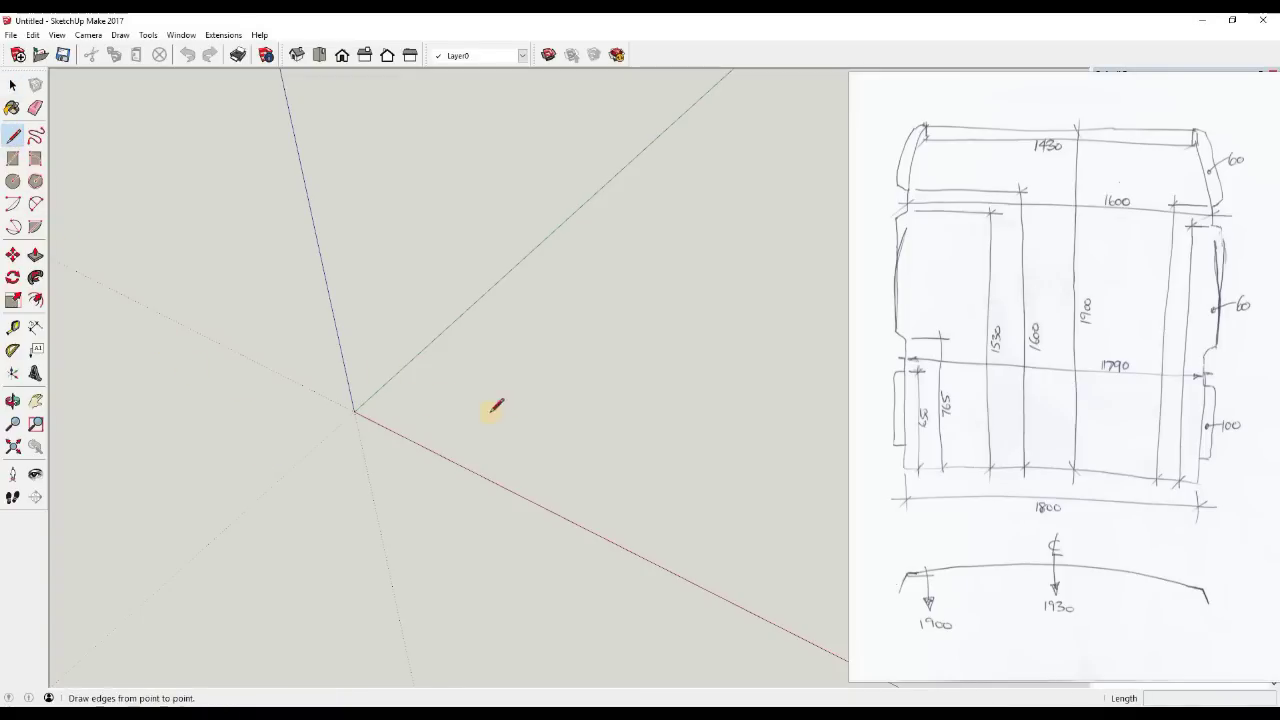
pyautogui.click(510, 364)
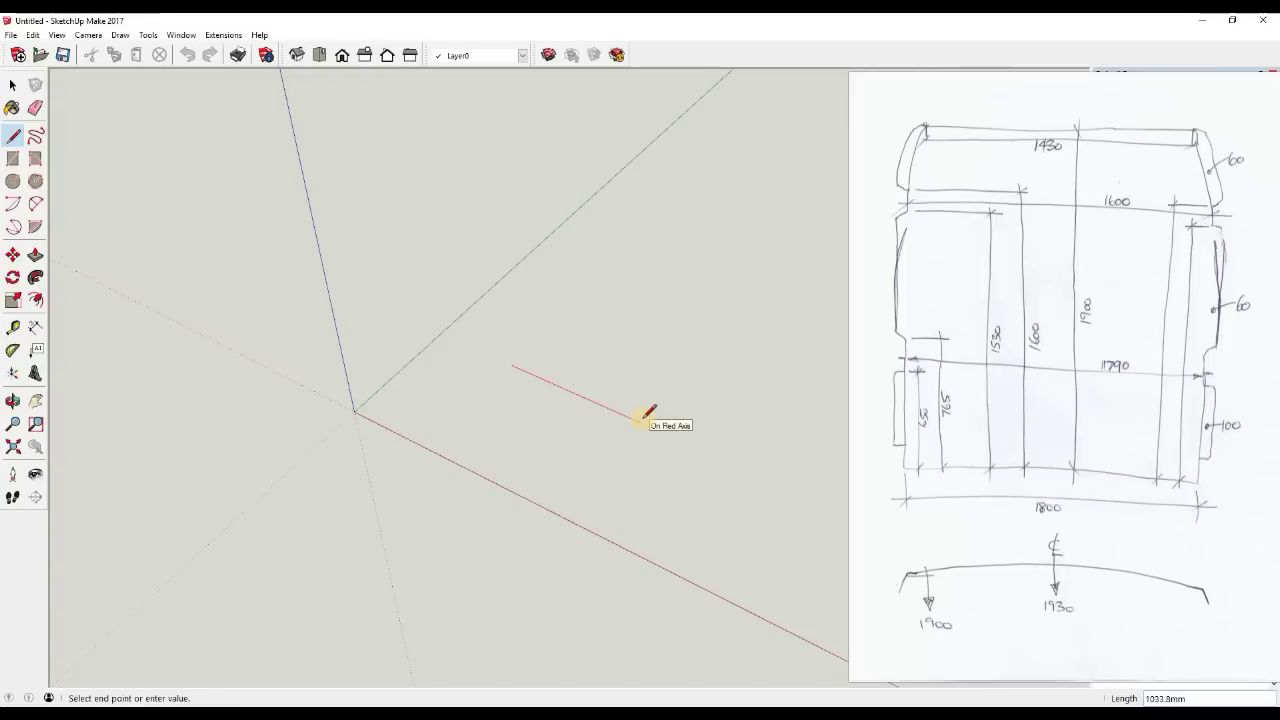
pyautogui.write('1800')
pyautogui.press('Return')
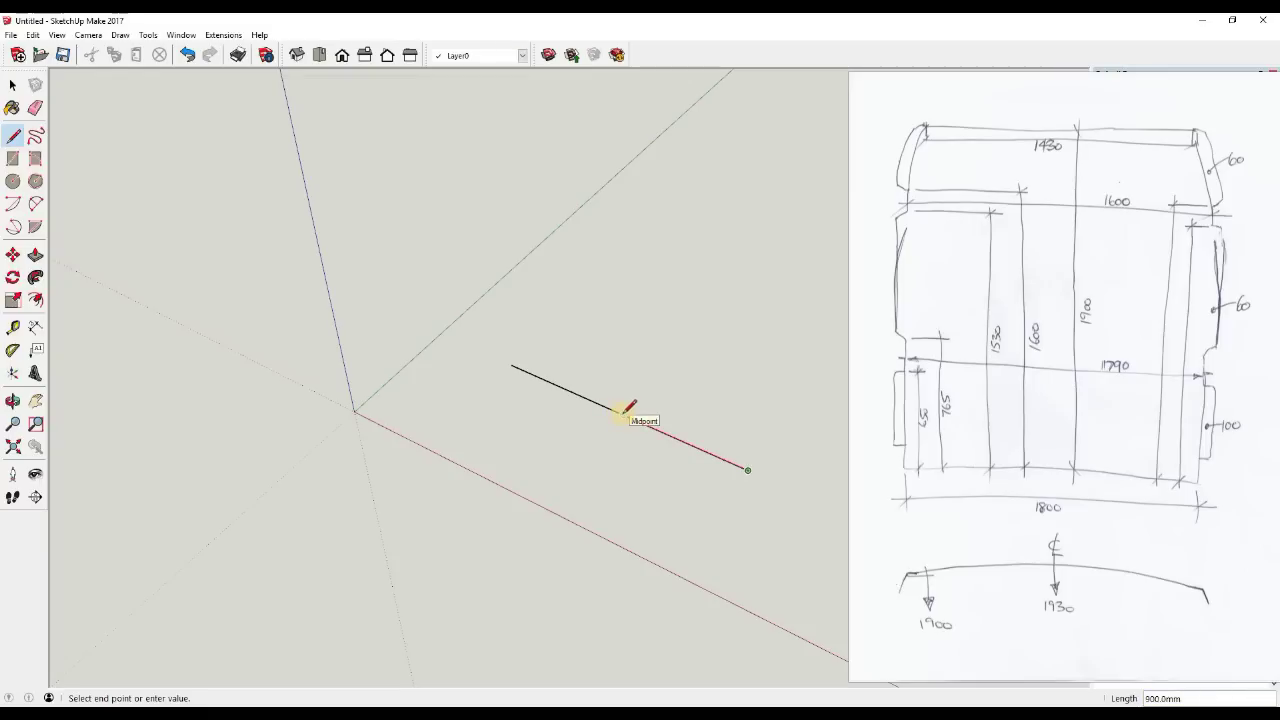
pyautogui.press('Escape')
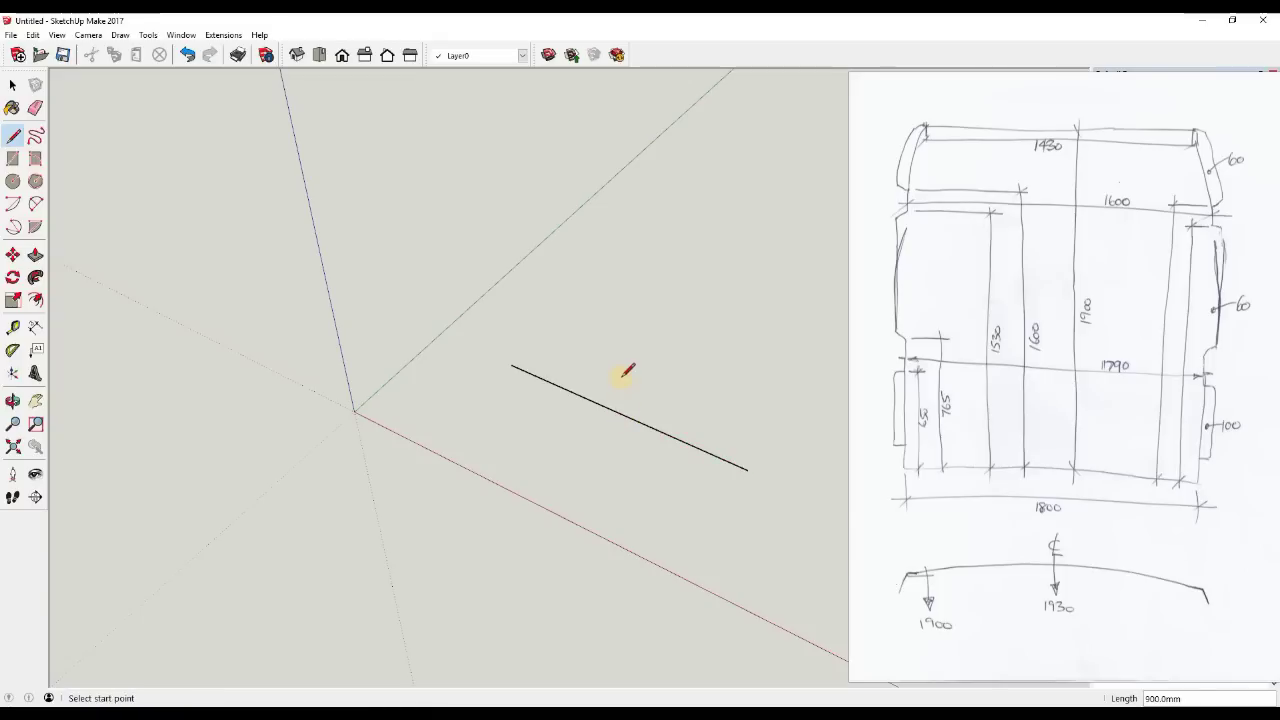
# Draw a 1930 mm vertical centre line up from the base line's midpoint and switch to the Front view
pyautogui.click(623, 413)
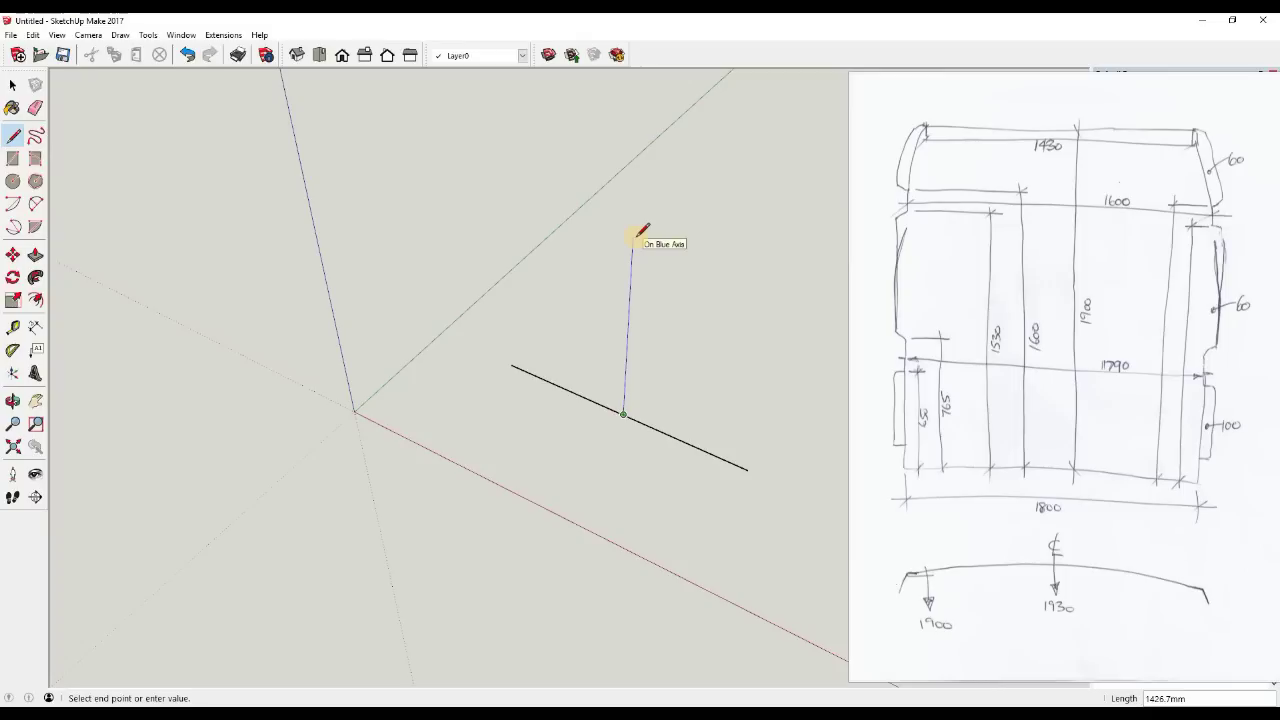
pyautogui.write('1930')
pyautogui.press('Return')
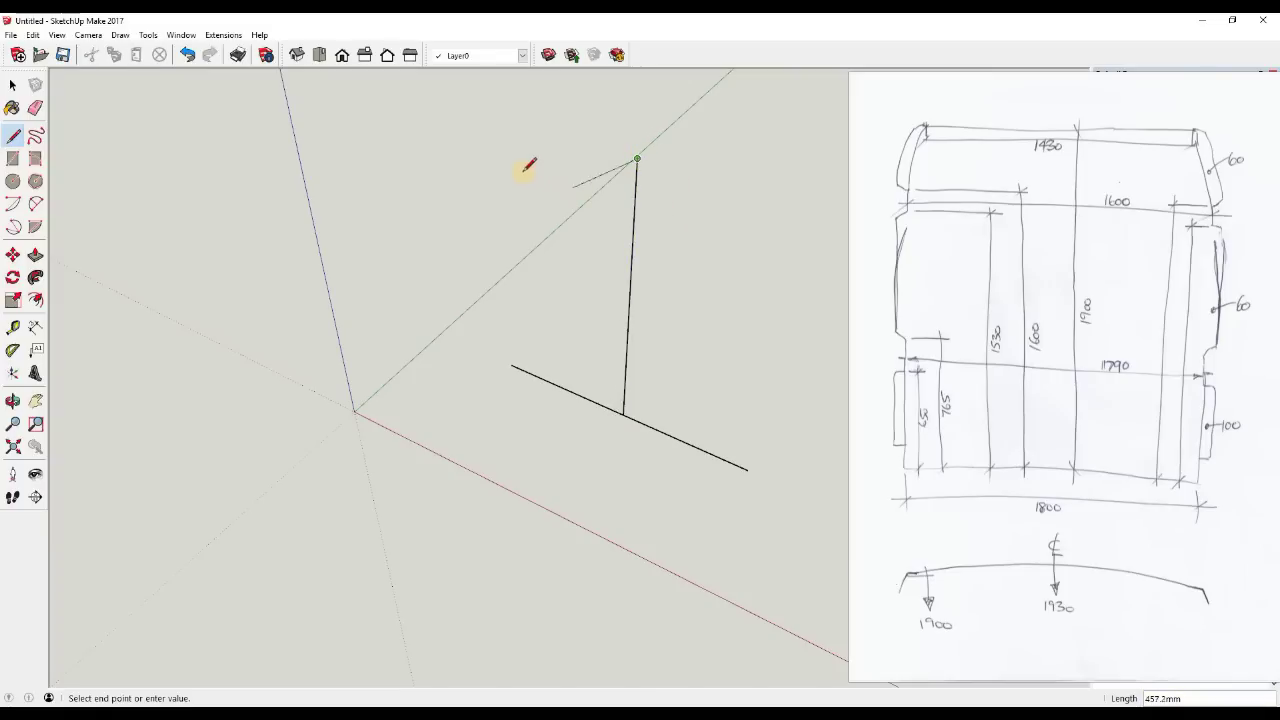
pyautogui.click(342, 56)
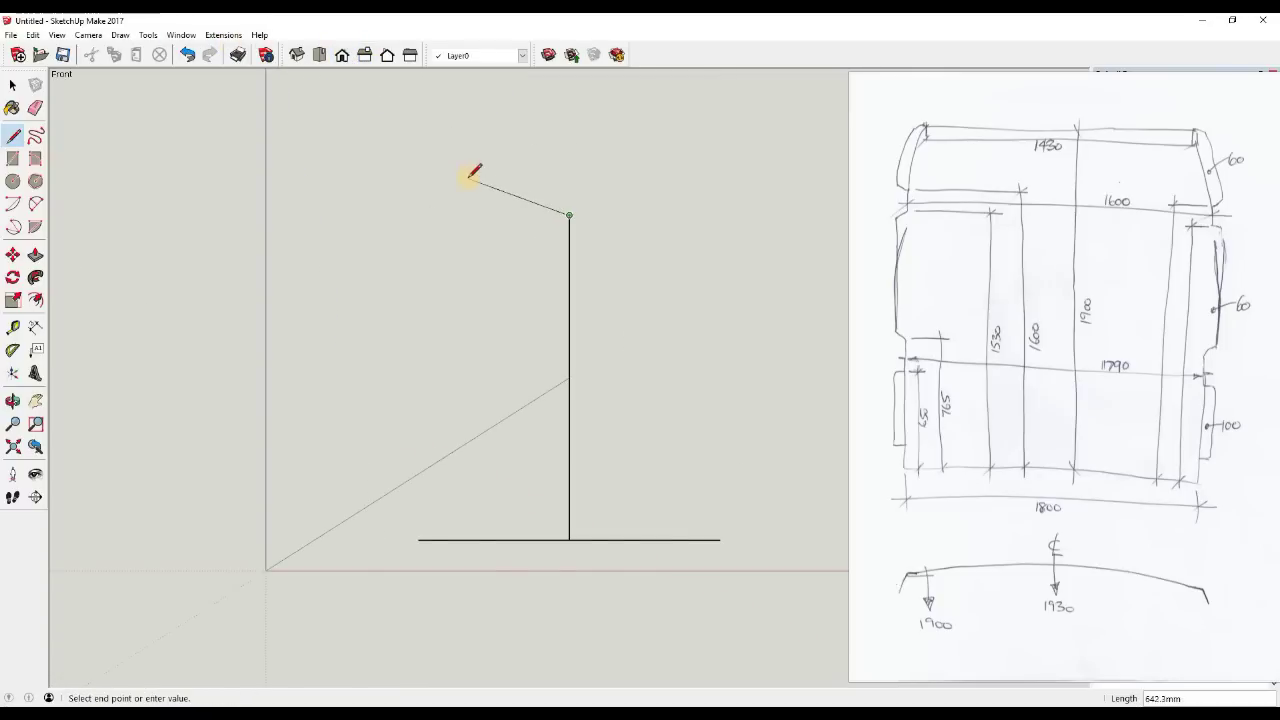
pyautogui.press('Escape')
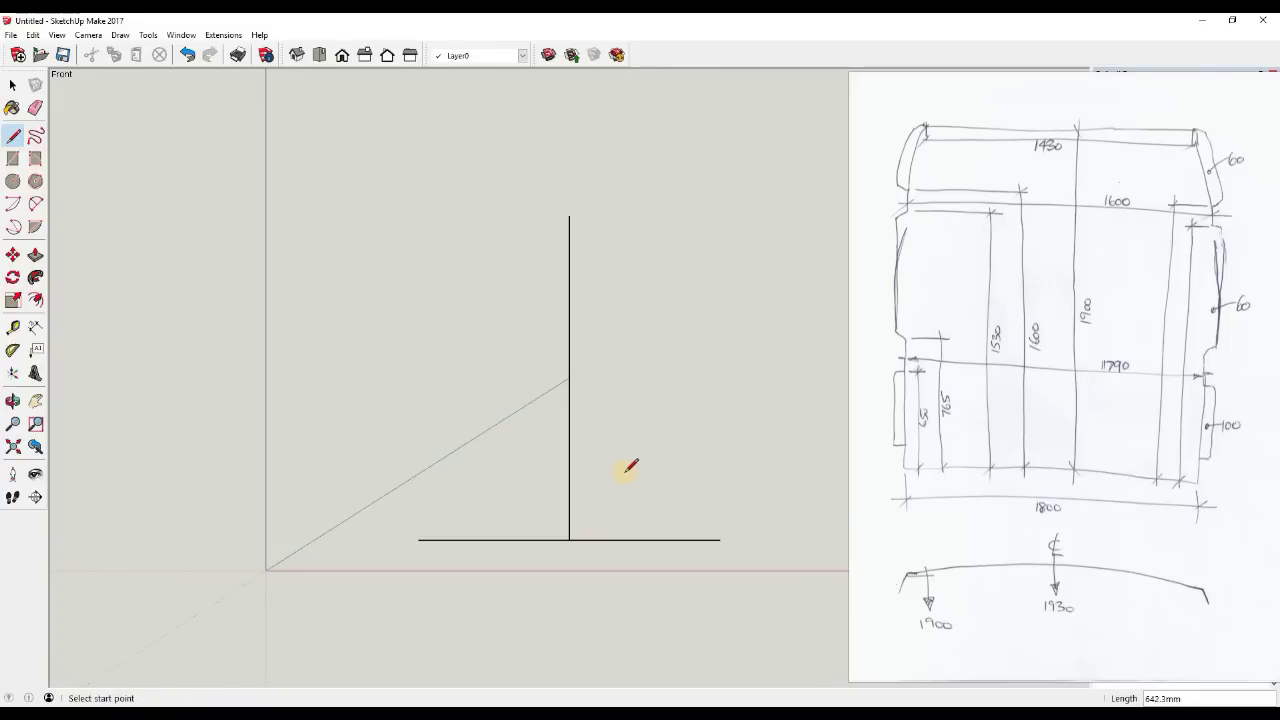
# Place horizontal Tape Measure guides 650 mm and 765 mm above the base line
pyautogui.click(12, 329)
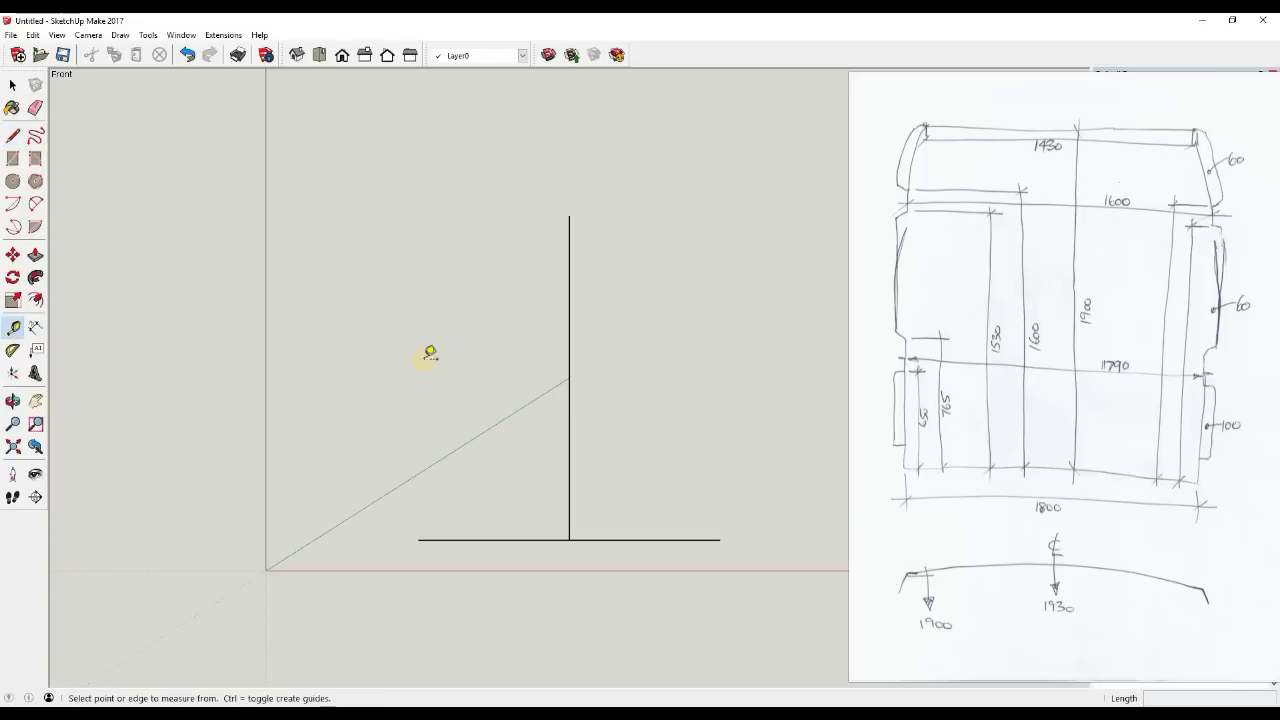
pyautogui.click(626, 540)
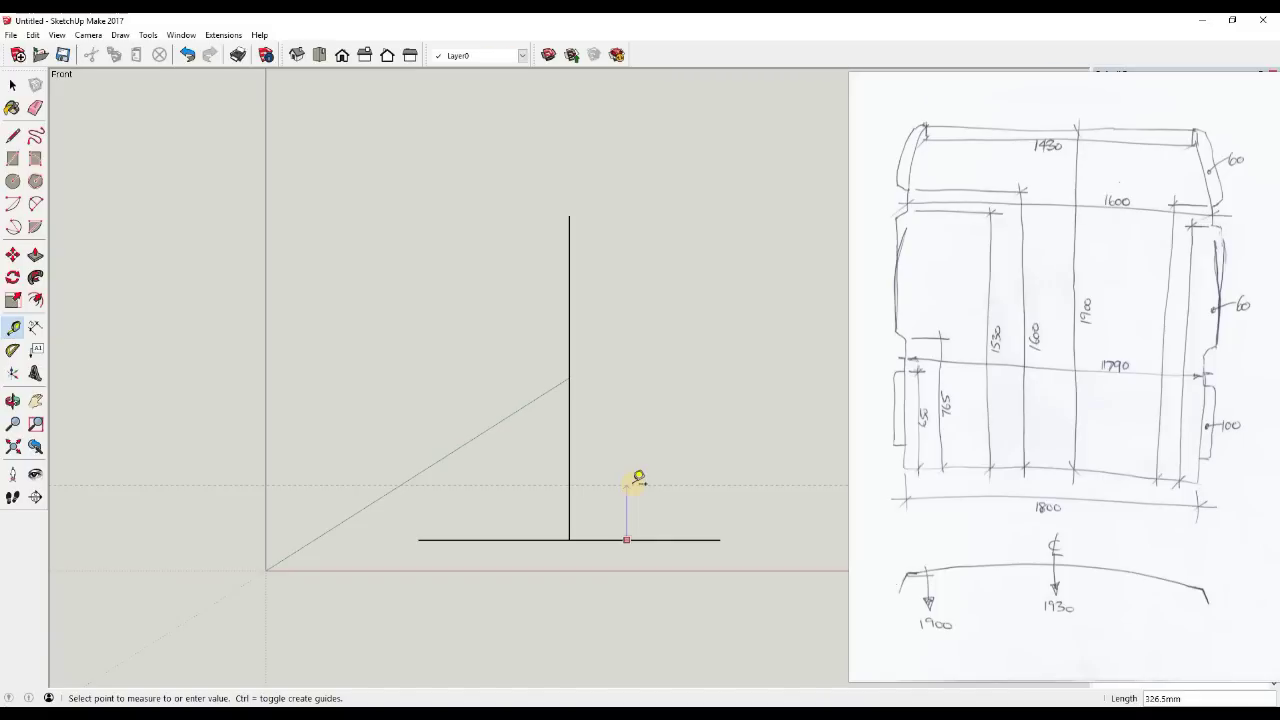
pyautogui.write('650')
pyautogui.press('Return')
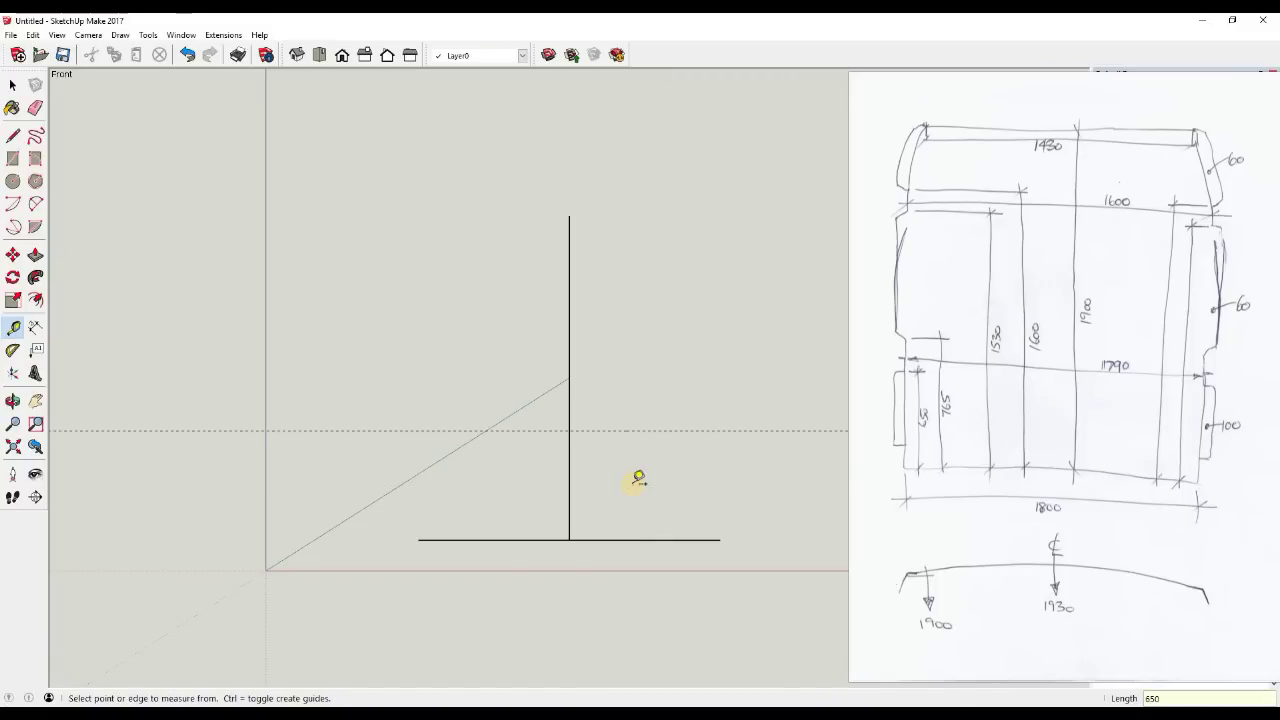
pyautogui.click(625, 540)
pyautogui.click(652, 485)
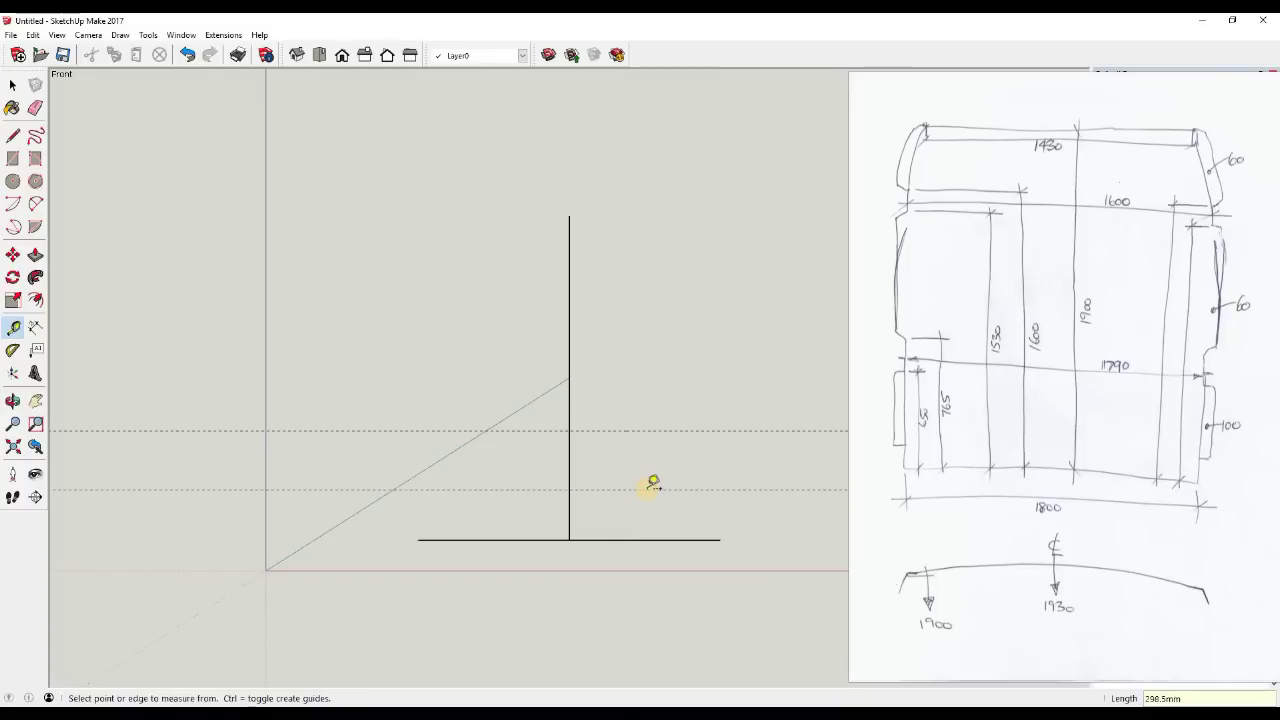
pyautogui.write('7')
# Add two more horizontal guides 1530 mm and 1600 mm above the base line
pyautogui.click(645, 539)
pyautogui.click(656, 482)
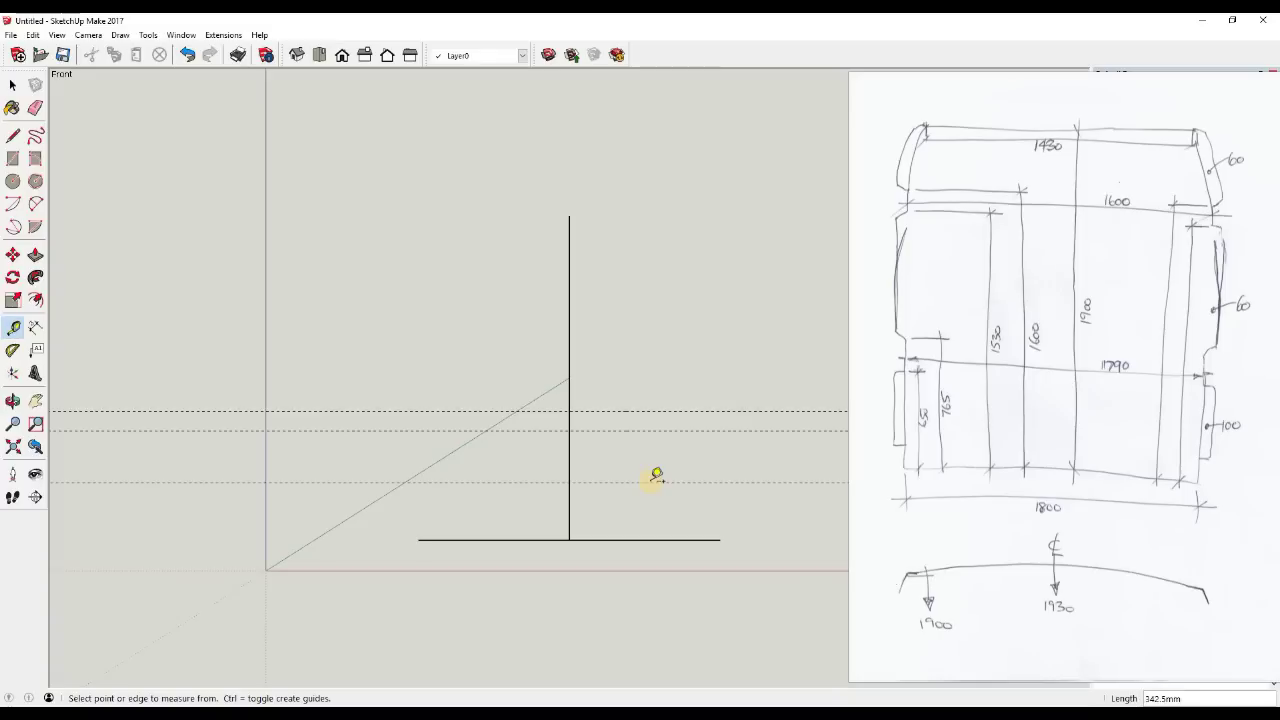
pyautogui.write('153')
pyautogui.click(631, 539)
pyautogui.click(640, 470)
pyautogui.write('1600')
# Add a horizontal guide 1900 mm above the base line, near the top of the vertical centre line
pyautogui.click(628, 540)
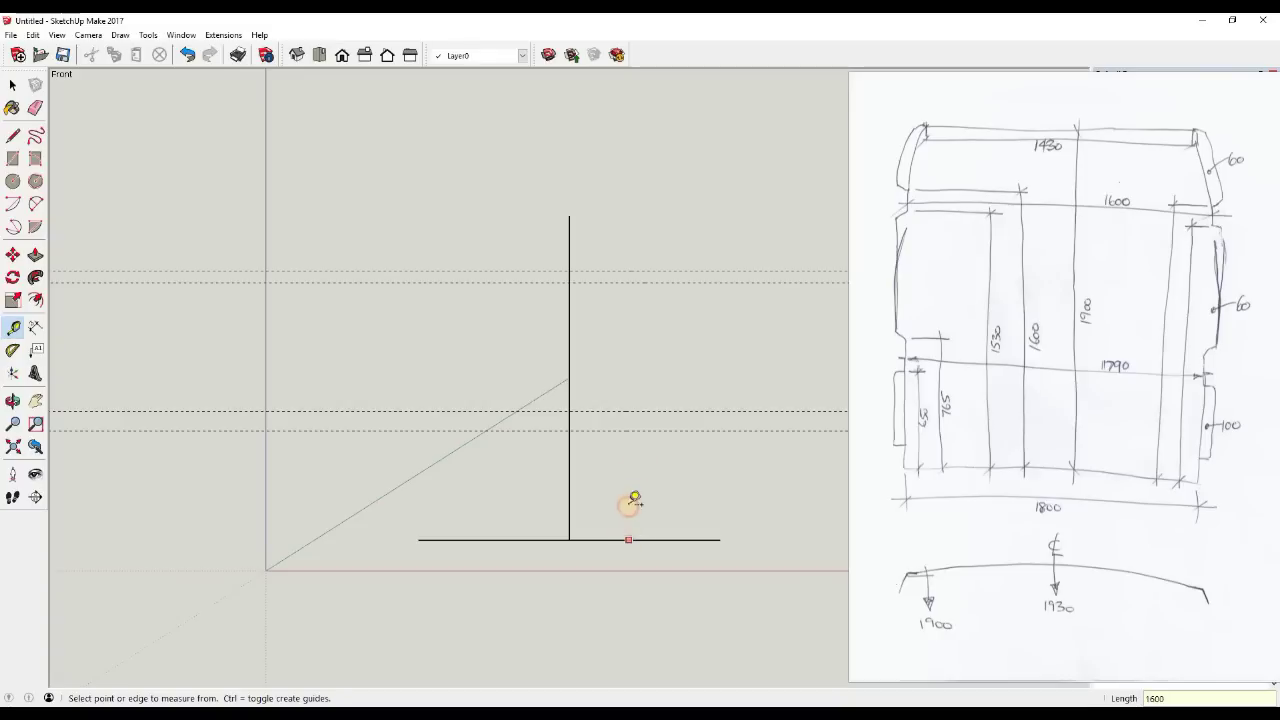
pyautogui.click(636, 493)
pyautogui.write('19')
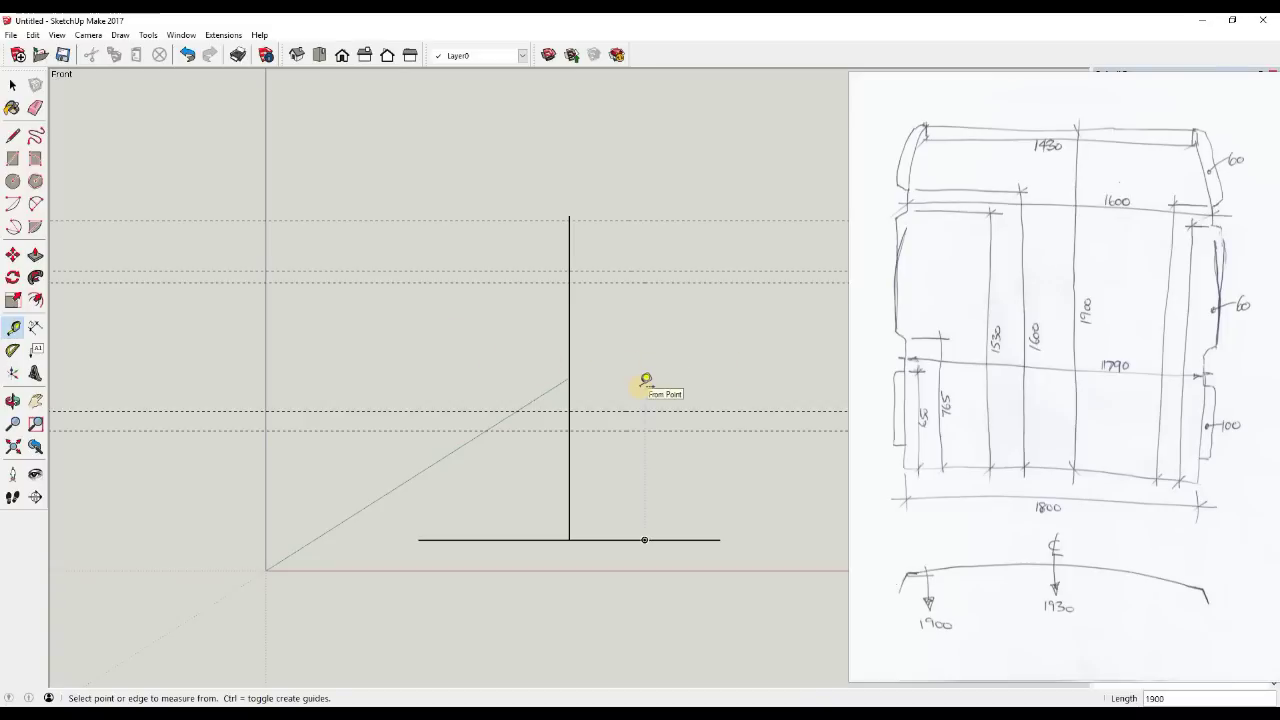
# Place vertical Tape Measure guides at 1790/2 mm on both sides of the vertical centre line
pyautogui.click(569, 467)
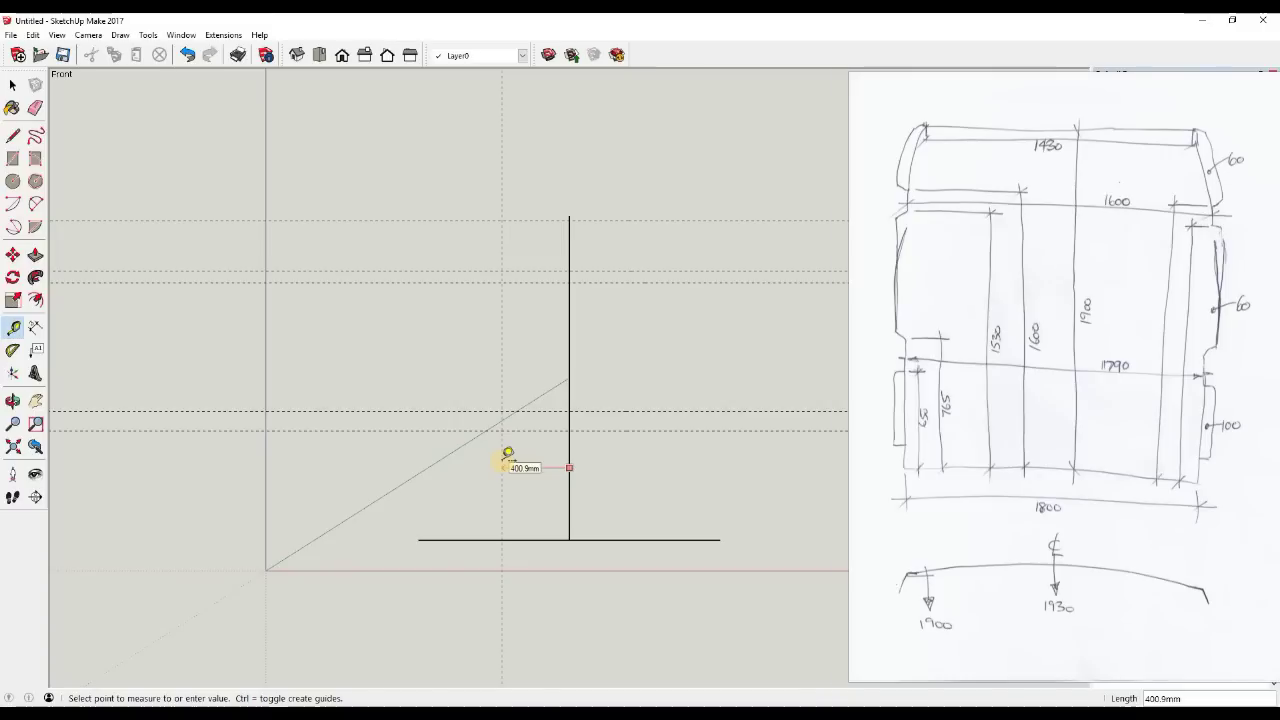
pyautogui.write('1790/2')
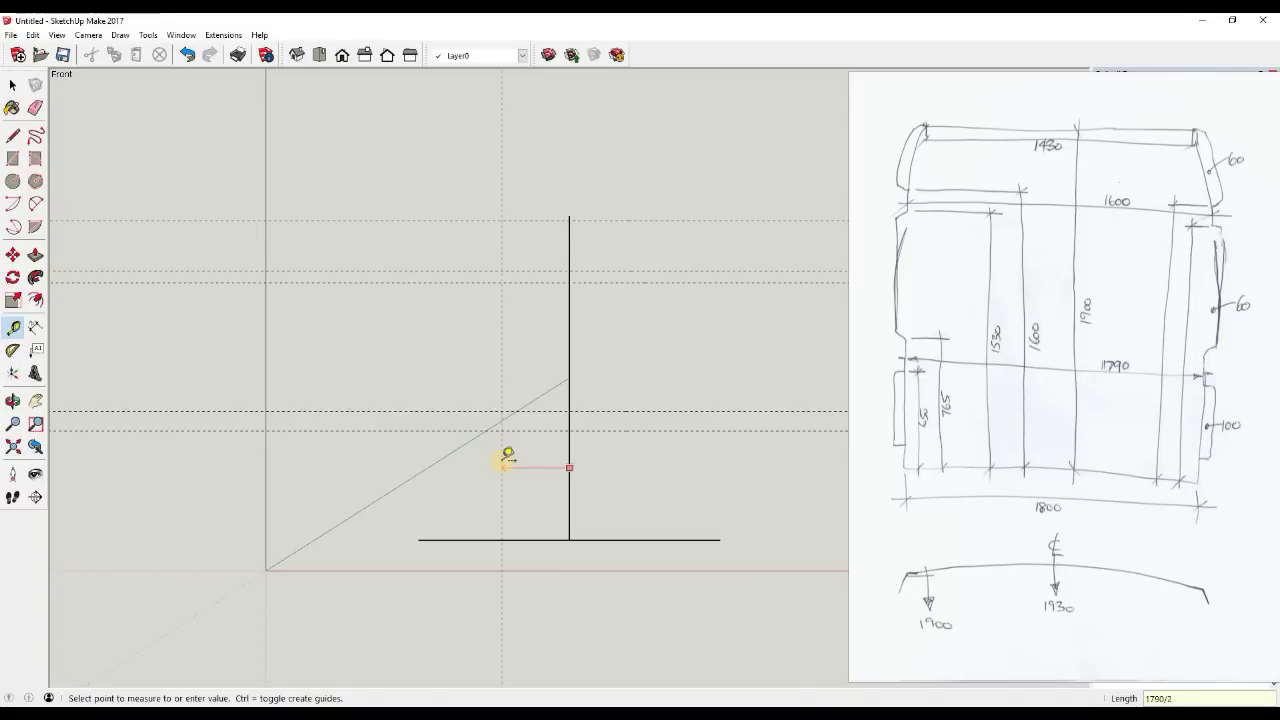
pyautogui.press('Return')
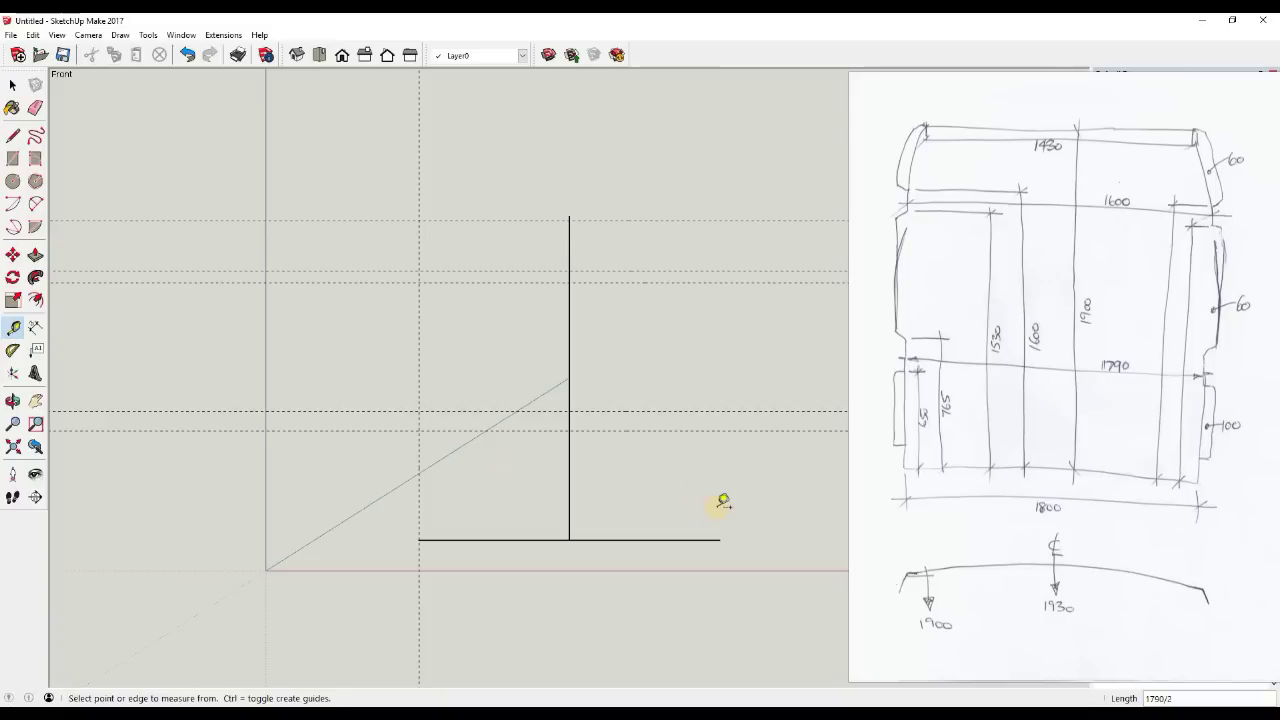
pyautogui.click(570, 460)
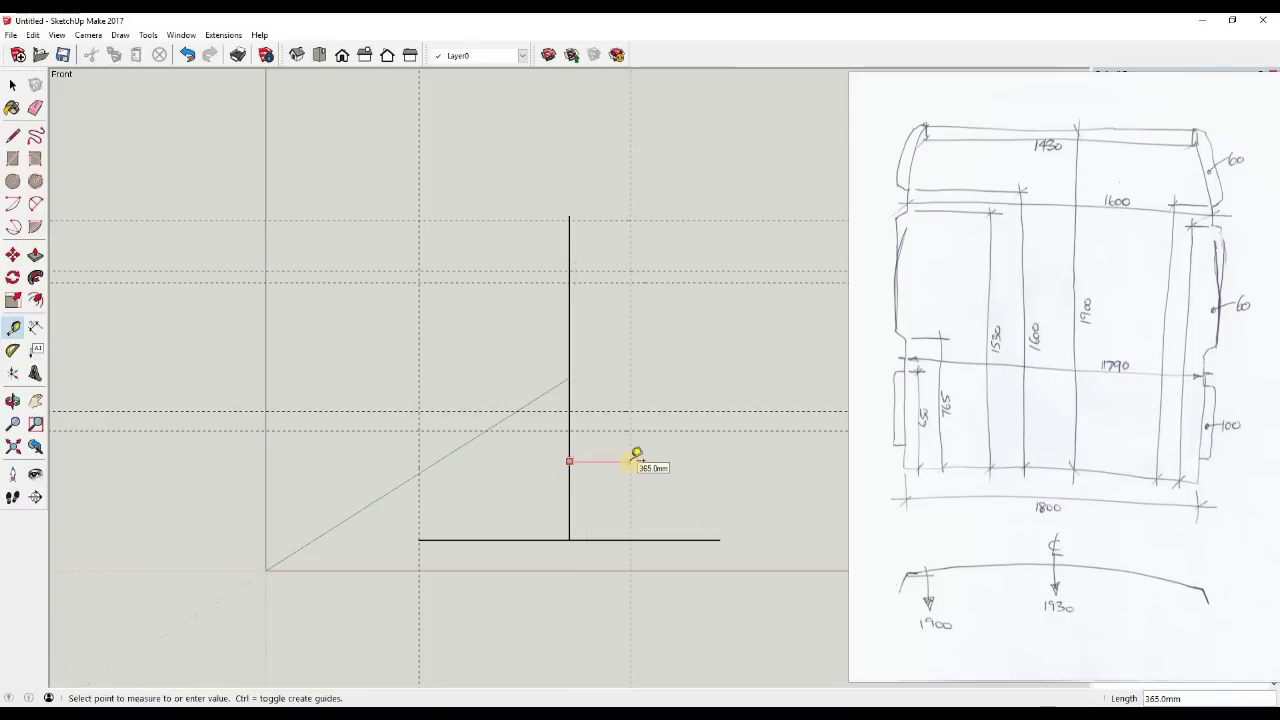
pyautogui.write('1790/2')
pyautogui.press('Return')
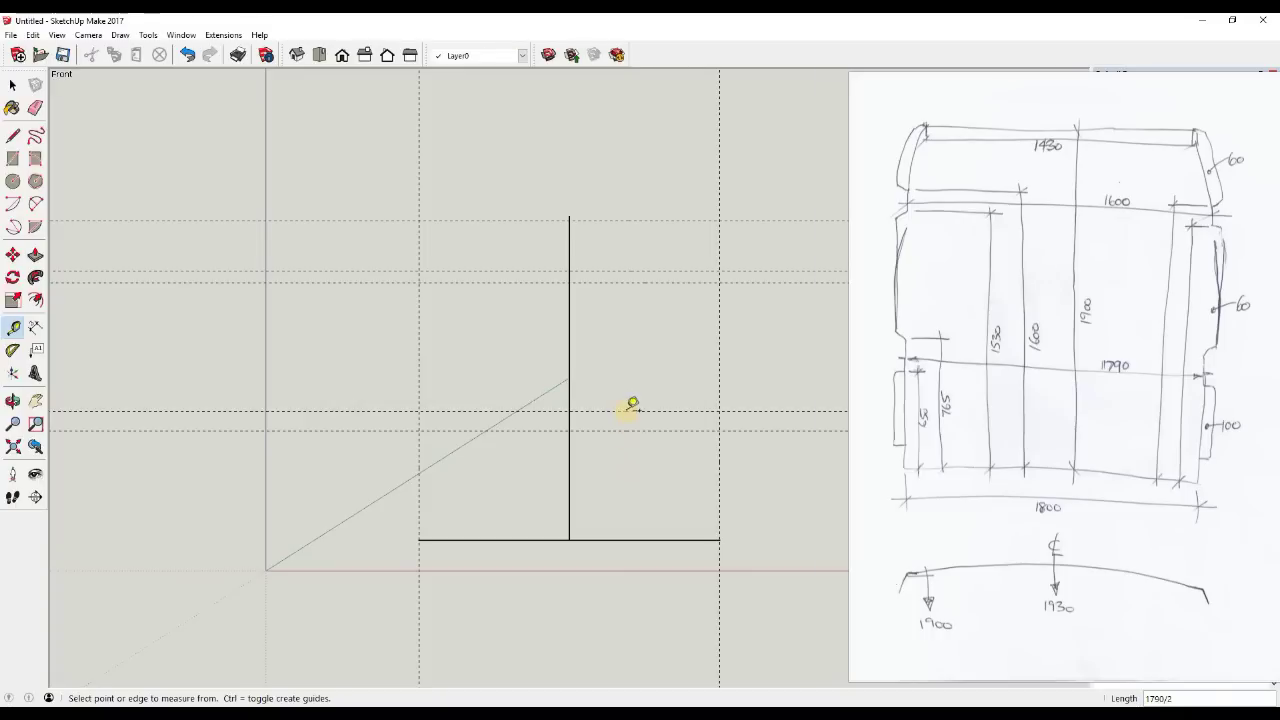
# Add a pair of vertical guides offset 1600/2 mm to the left and right of the centre line
pyautogui.click(569, 341)
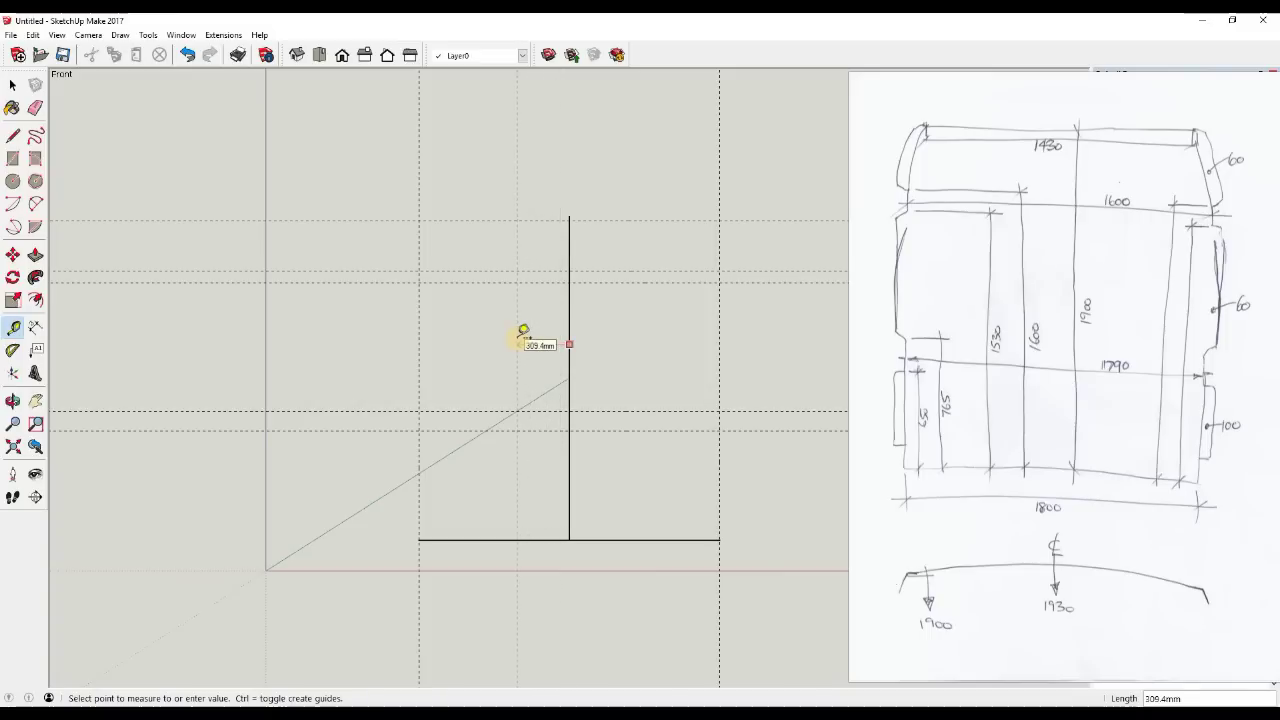
pyautogui.write('1600/2')
pyautogui.press('Return')
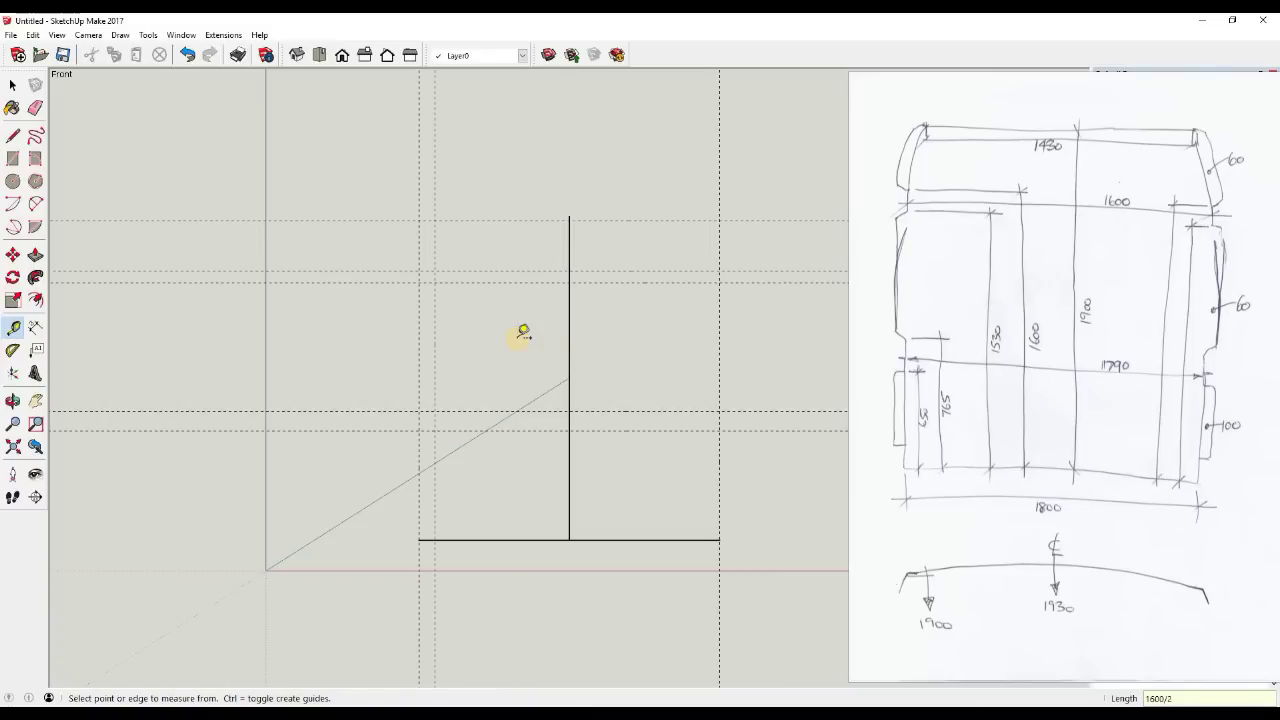
pyautogui.click(569, 328)
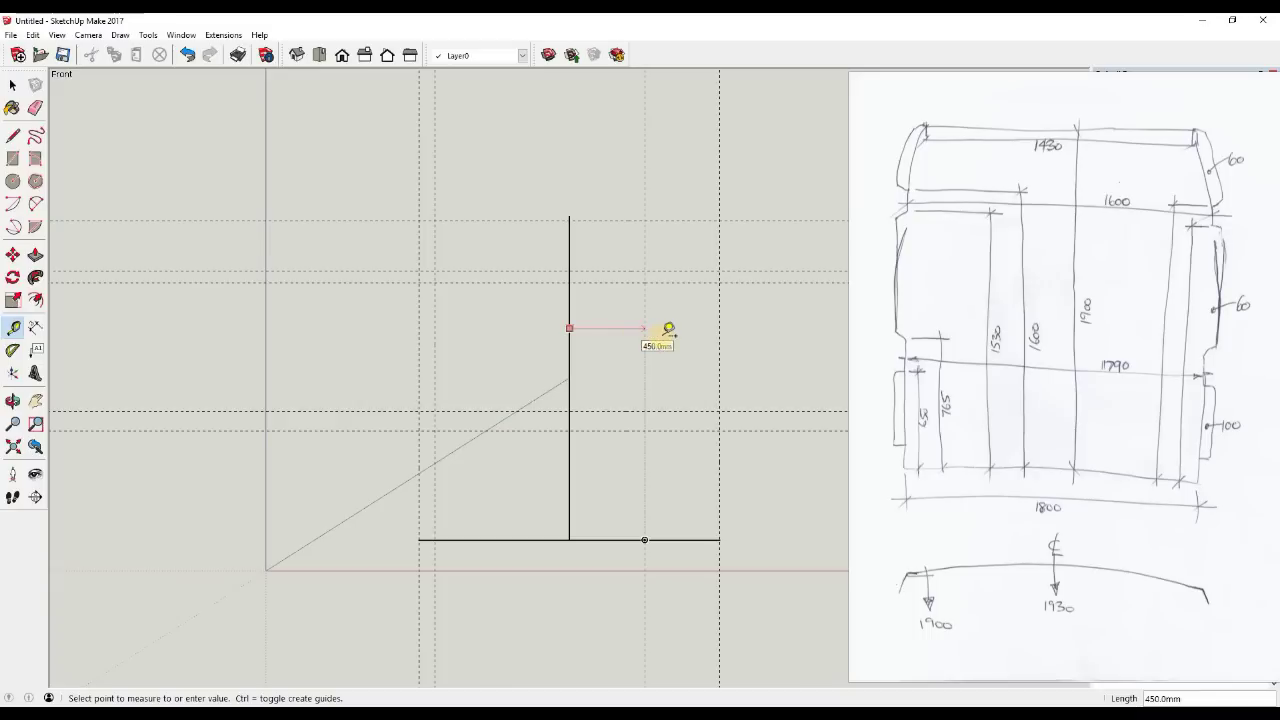
pyautogui.write('1')
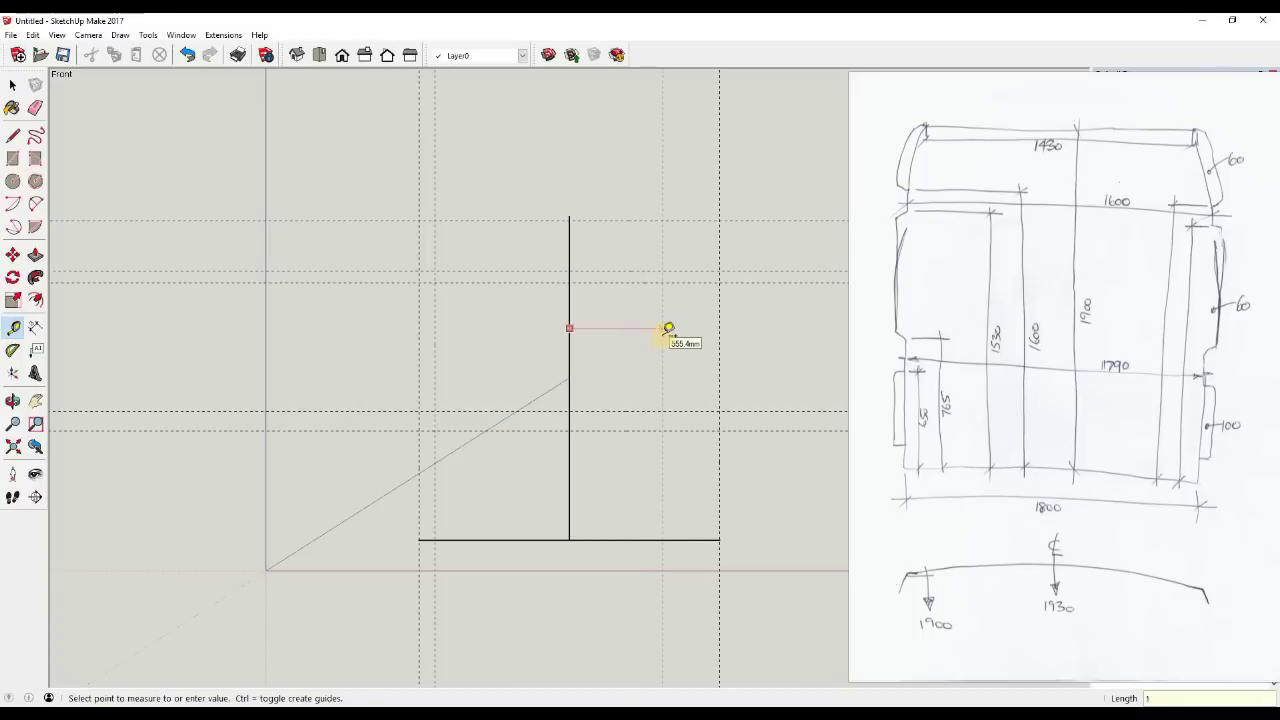
pyautogui.write('600/2')
pyautogui.press('Return')
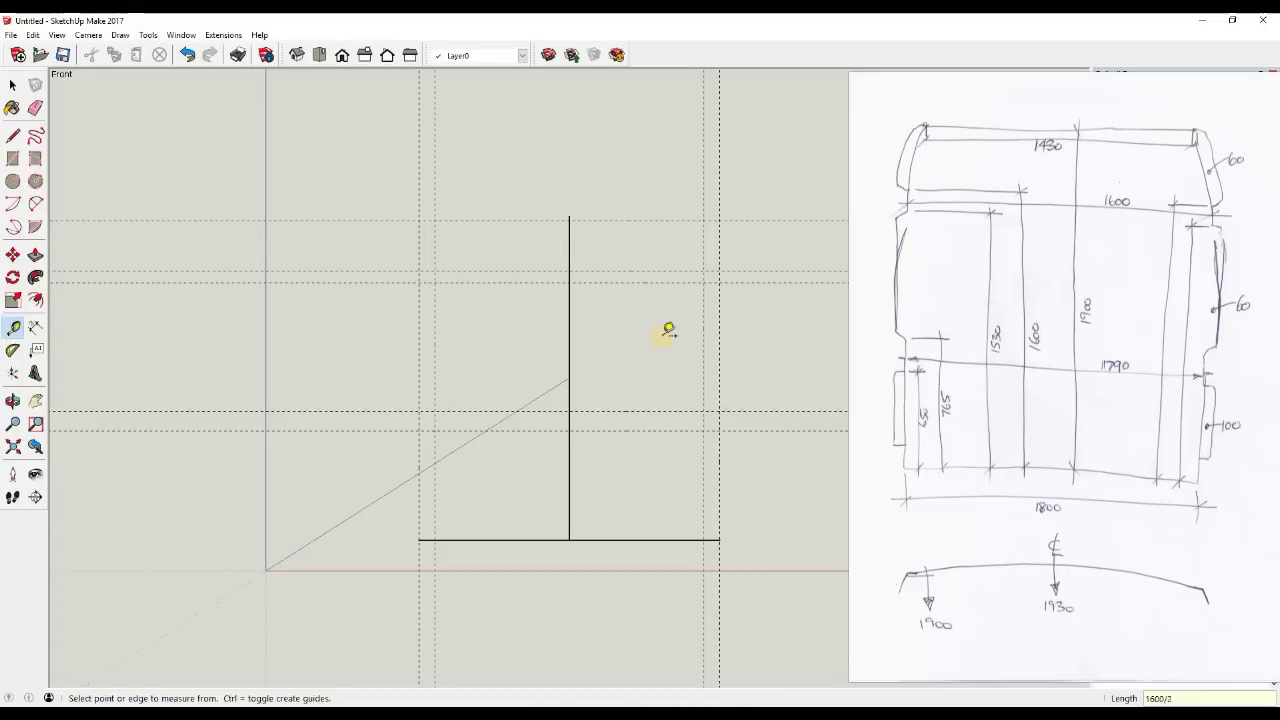
# Add the innermost pair of vertical guides 1430/2 mm to each side of the centre line
pyautogui.click(569, 320)
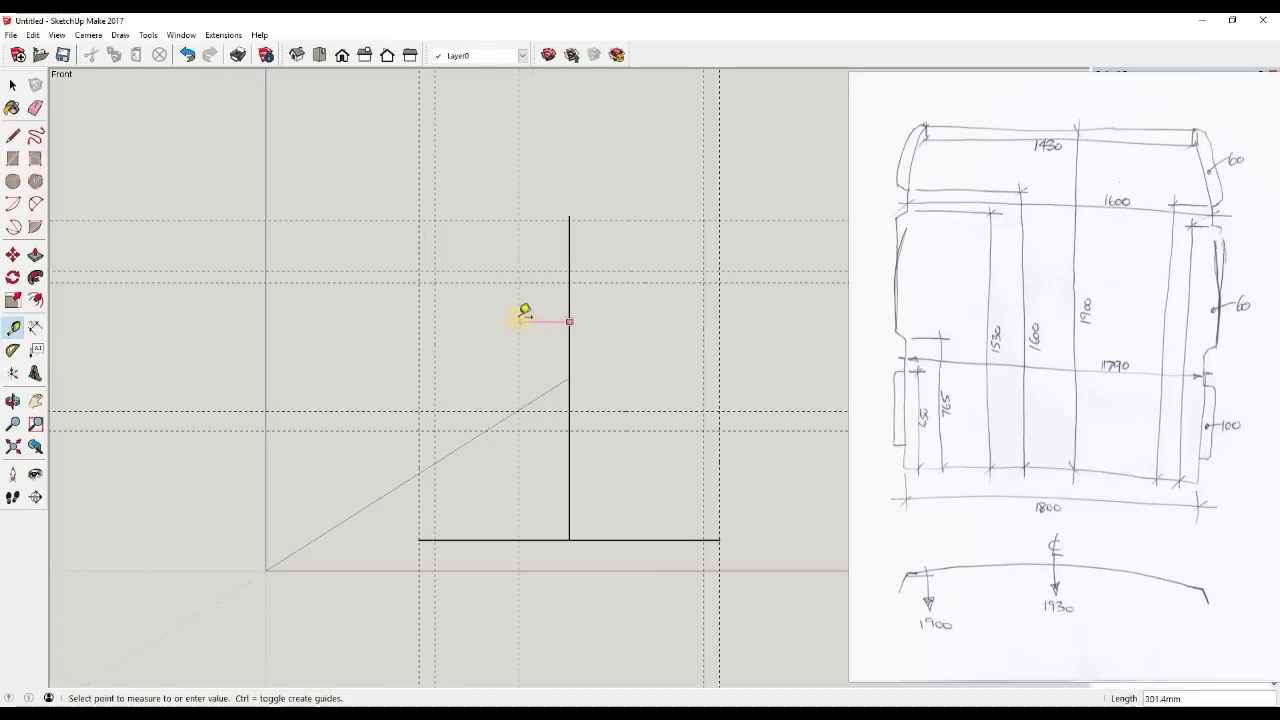
pyautogui.write('1430/')
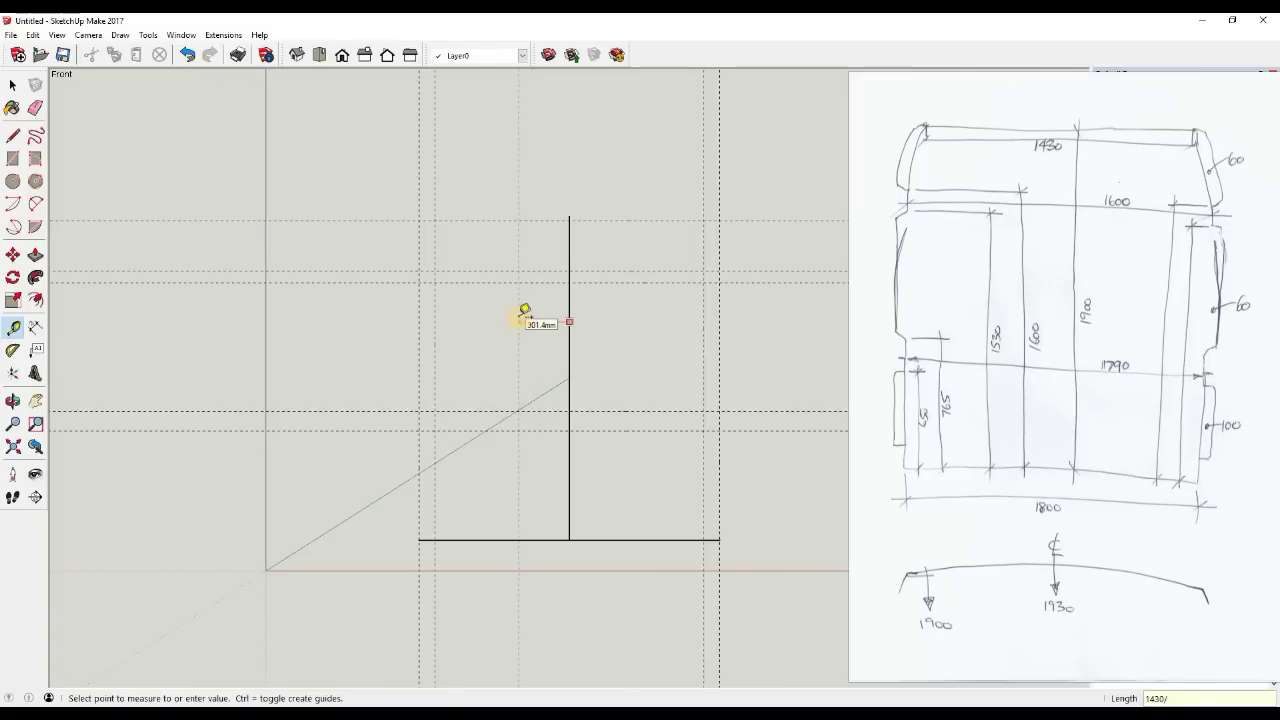
pyautogui.write('2')
pyautogui.press('Return')
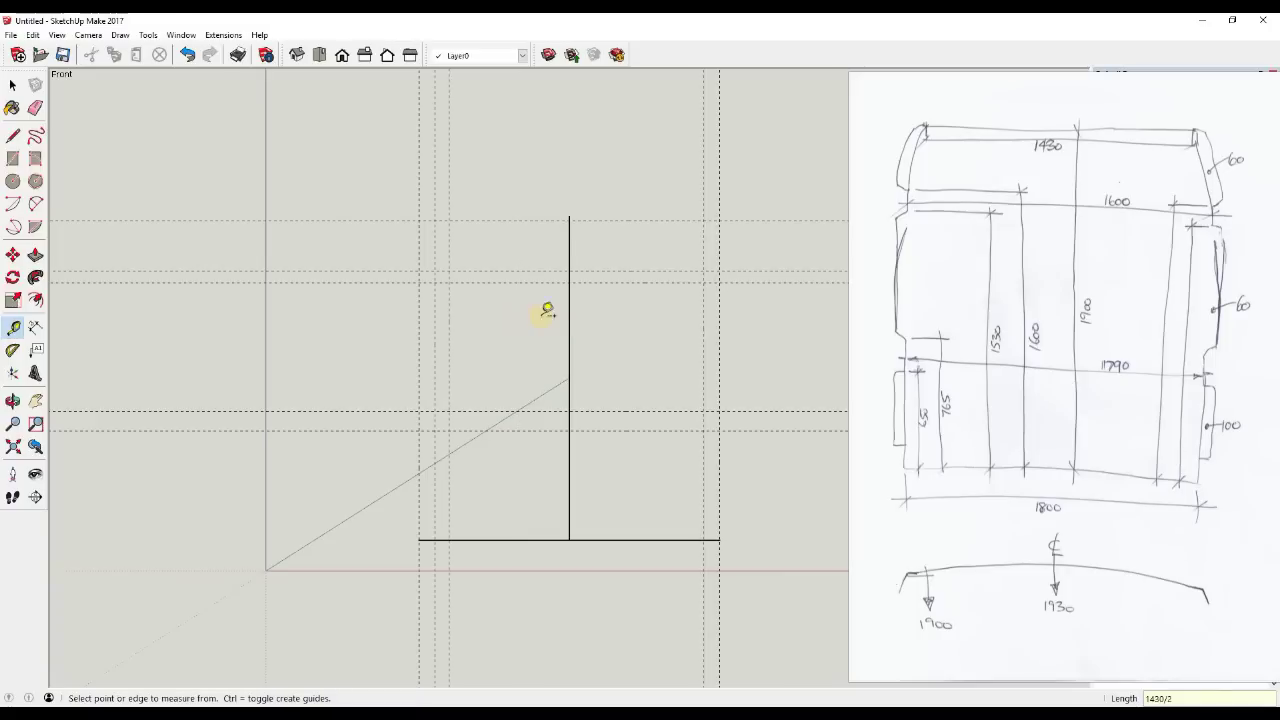
pyautogui.click(569, 312)
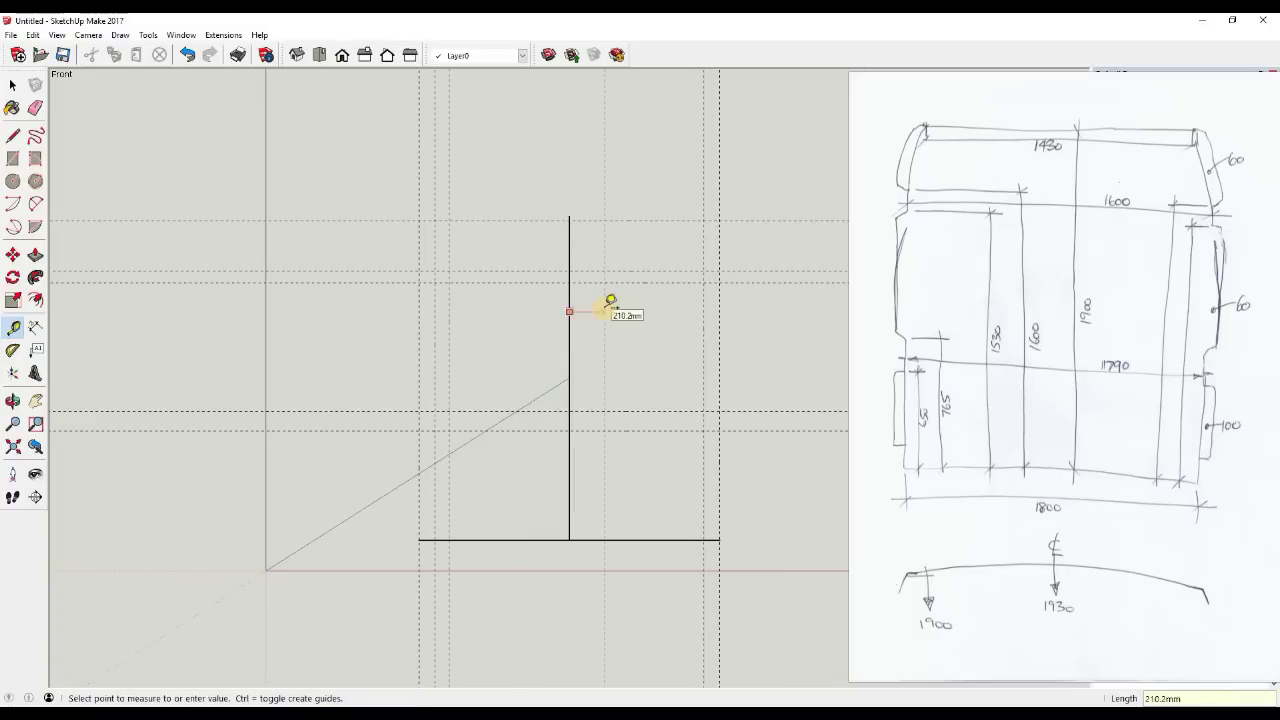
pyautogui.write('1430/2')
pyautogui.press('Return')
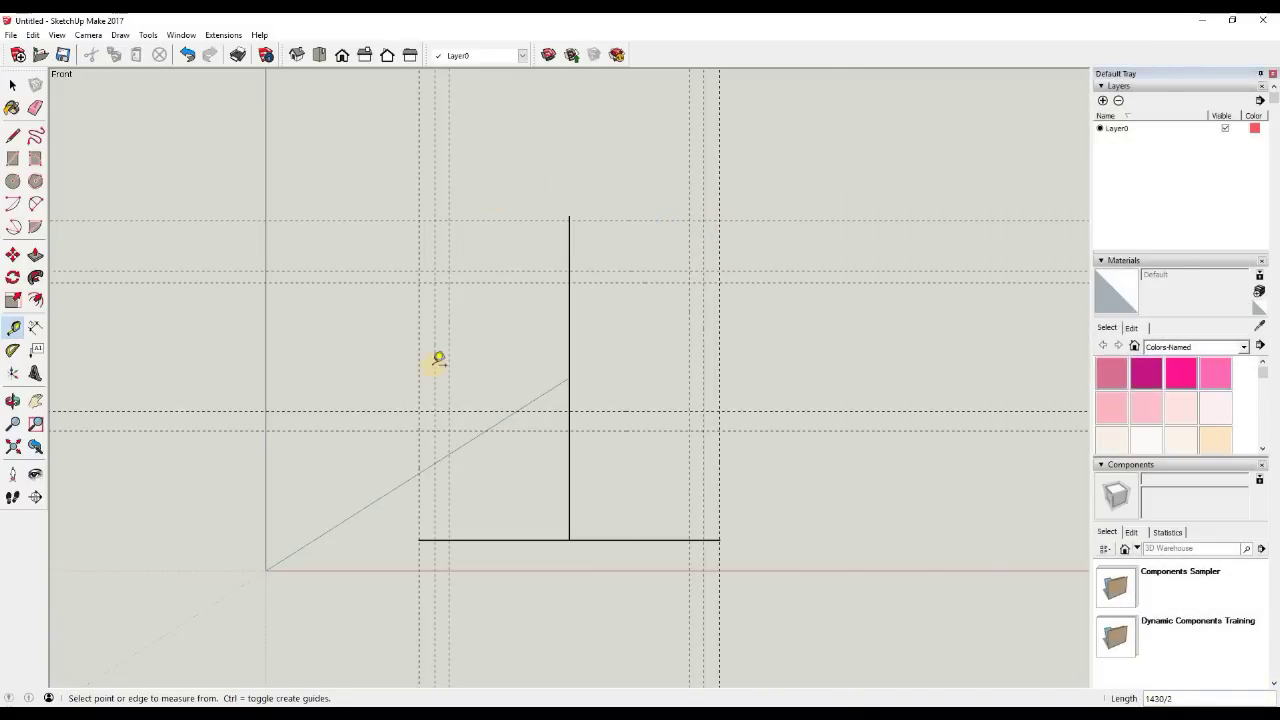
# Draw the lower left side with lines from the base line's left end up the 1790 mm-width guide to the 650 mm and 765 mm guides
pyautogui.click(12, 138)
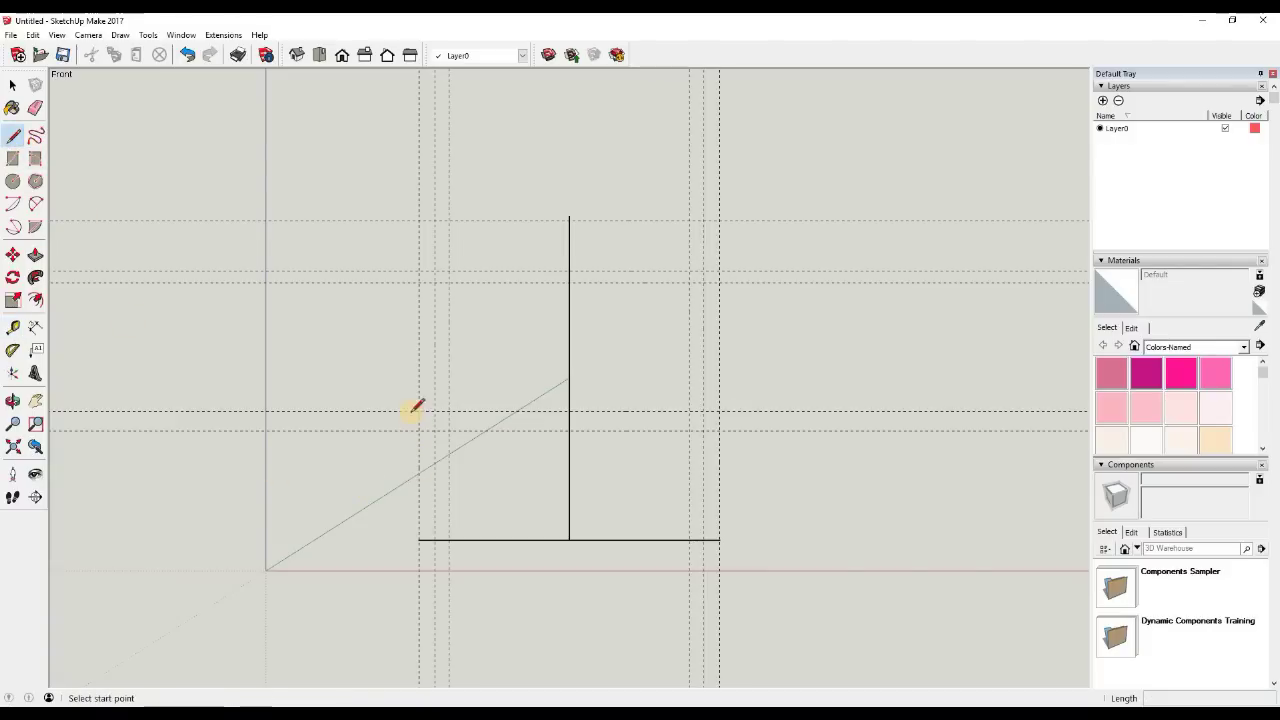
pyautogui.scroll(5, 418, 535)
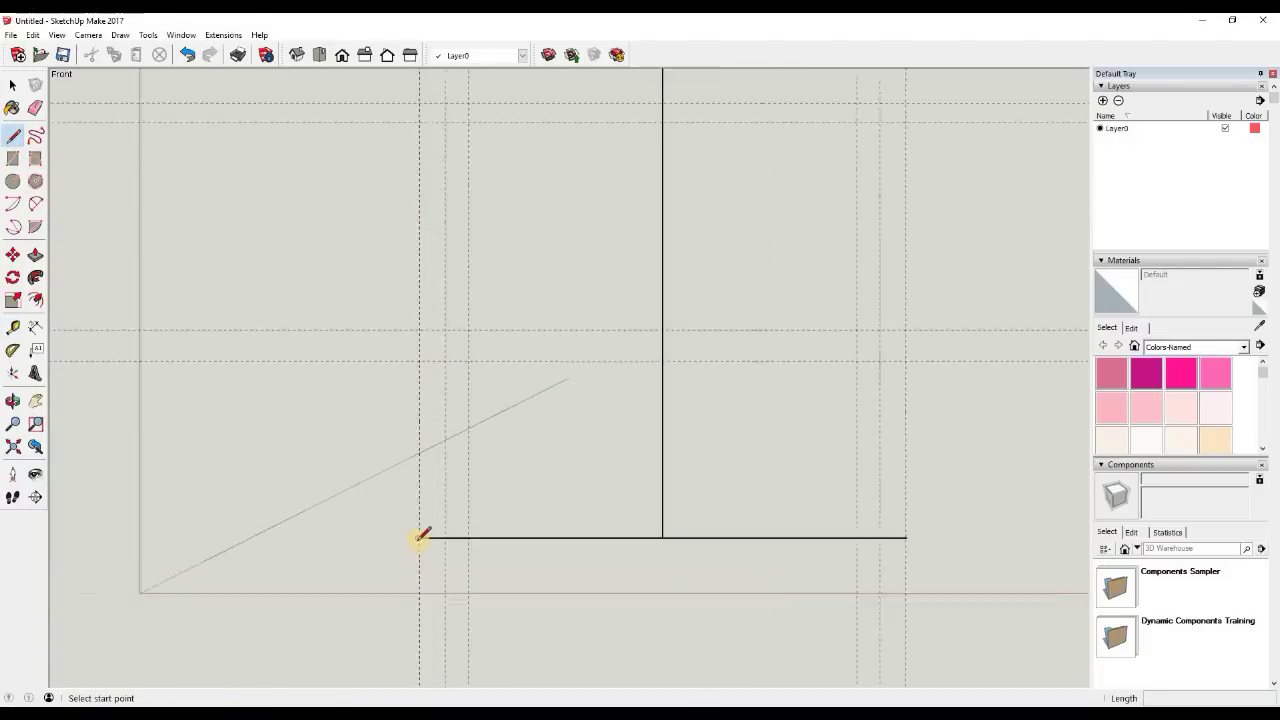
pyautogui.scroll(4, 415, 522)
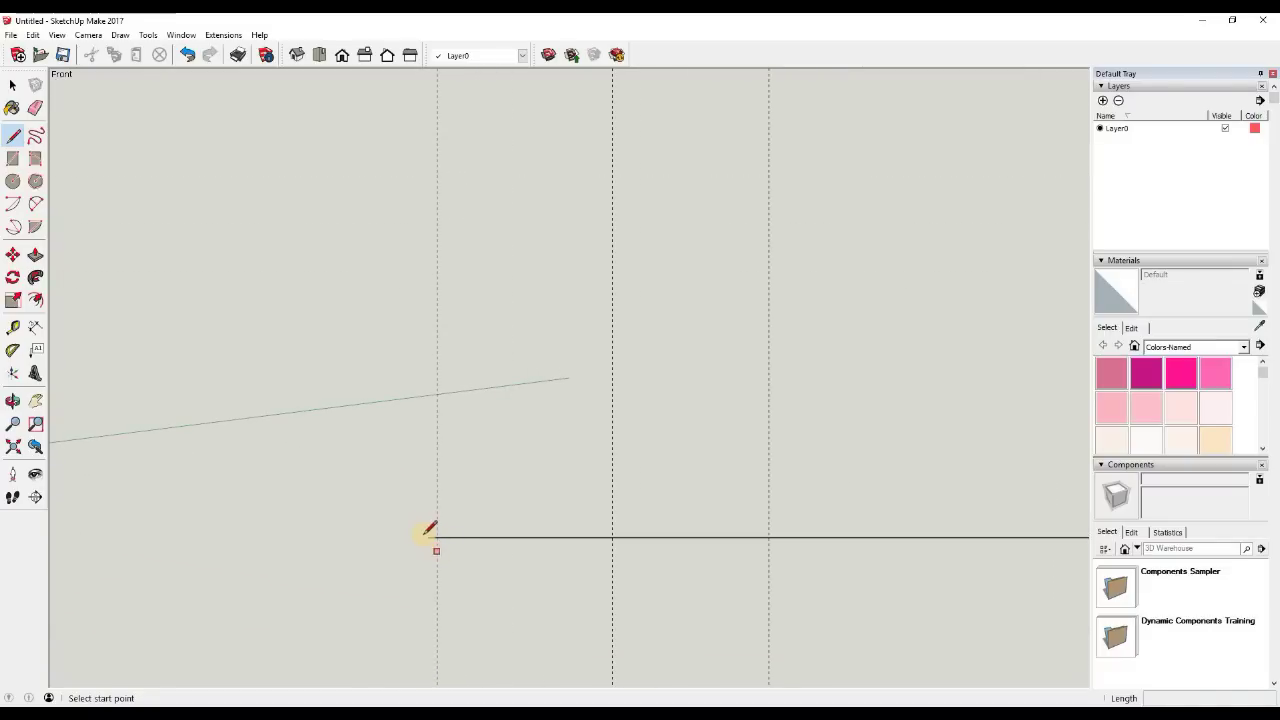
pyautogui.click(432, 533)
pyautogui.scroll(-2, 428, 531)
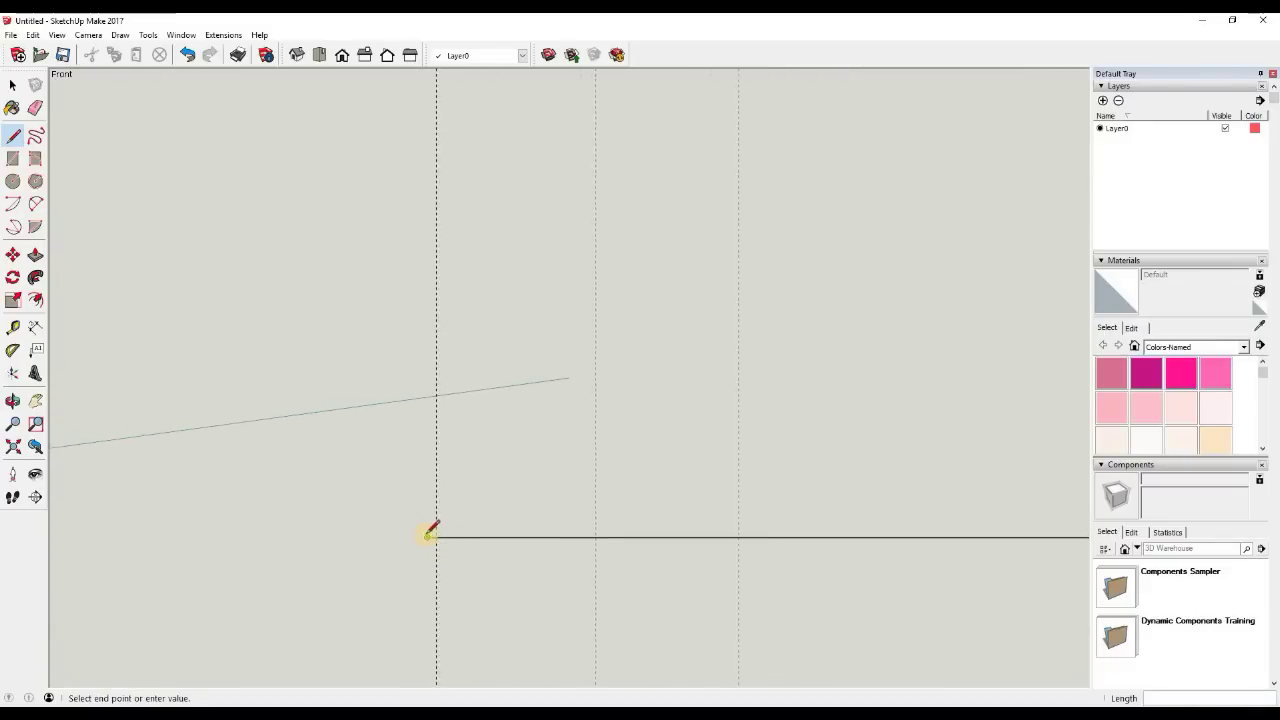
pyautogui.scroll(-4, 412, 325)
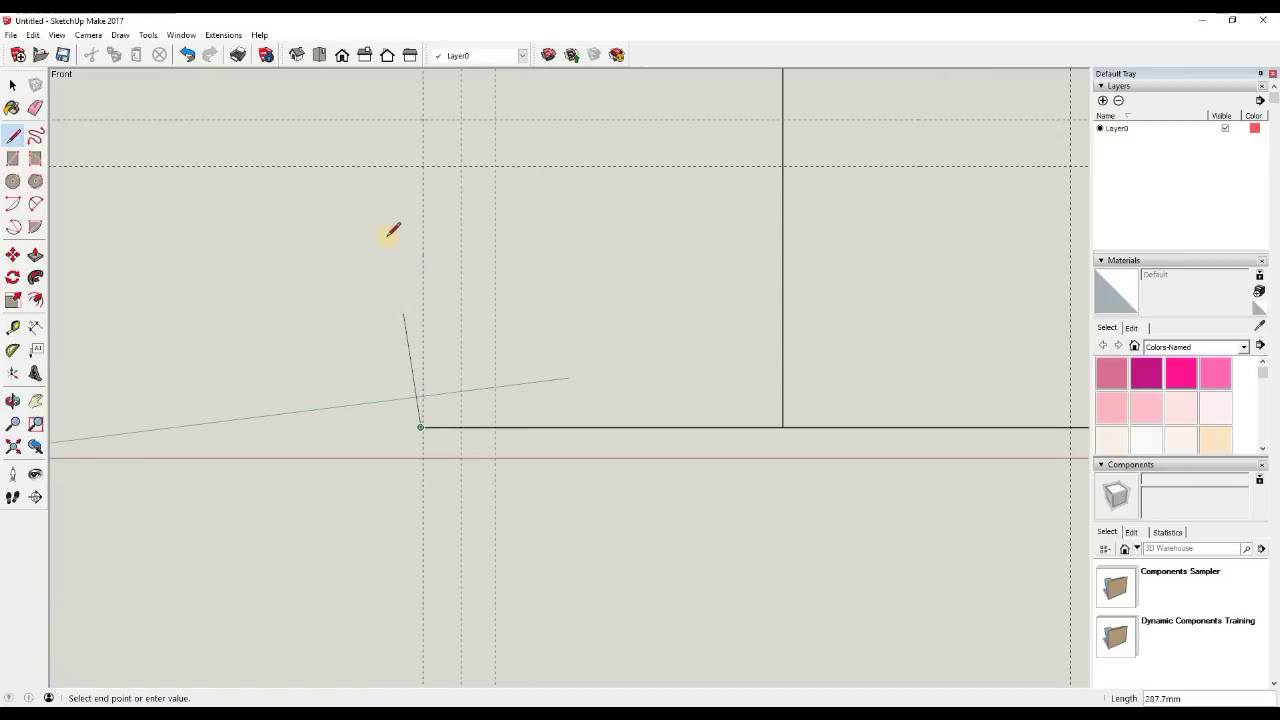
pyautogui.click(424, 164)
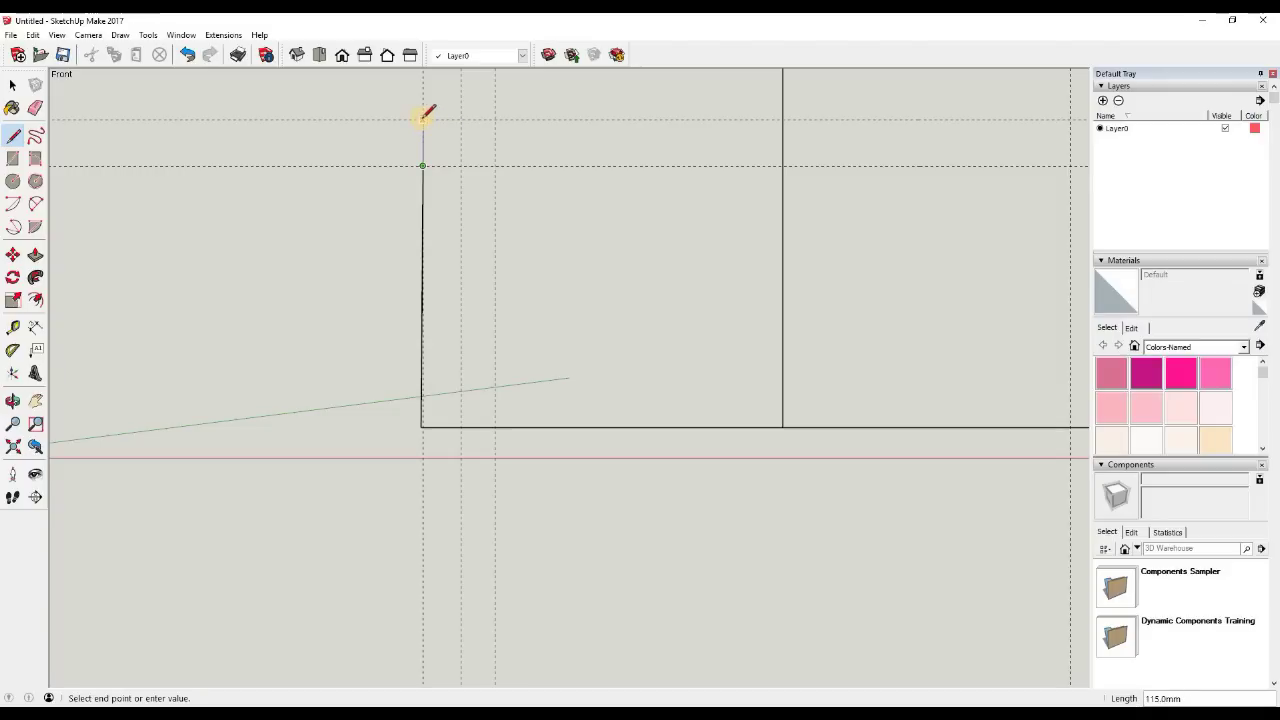
pyautogui.click(422, 119)
# Continue the left side through the 1600 mm-width guide at 1530 and 1600 mm height, ending on the 1430 mm-width guide at 1900 mm
pyautogui.moveTo(482, 264); pyautogui.dragTo(490, 237, button='middle')
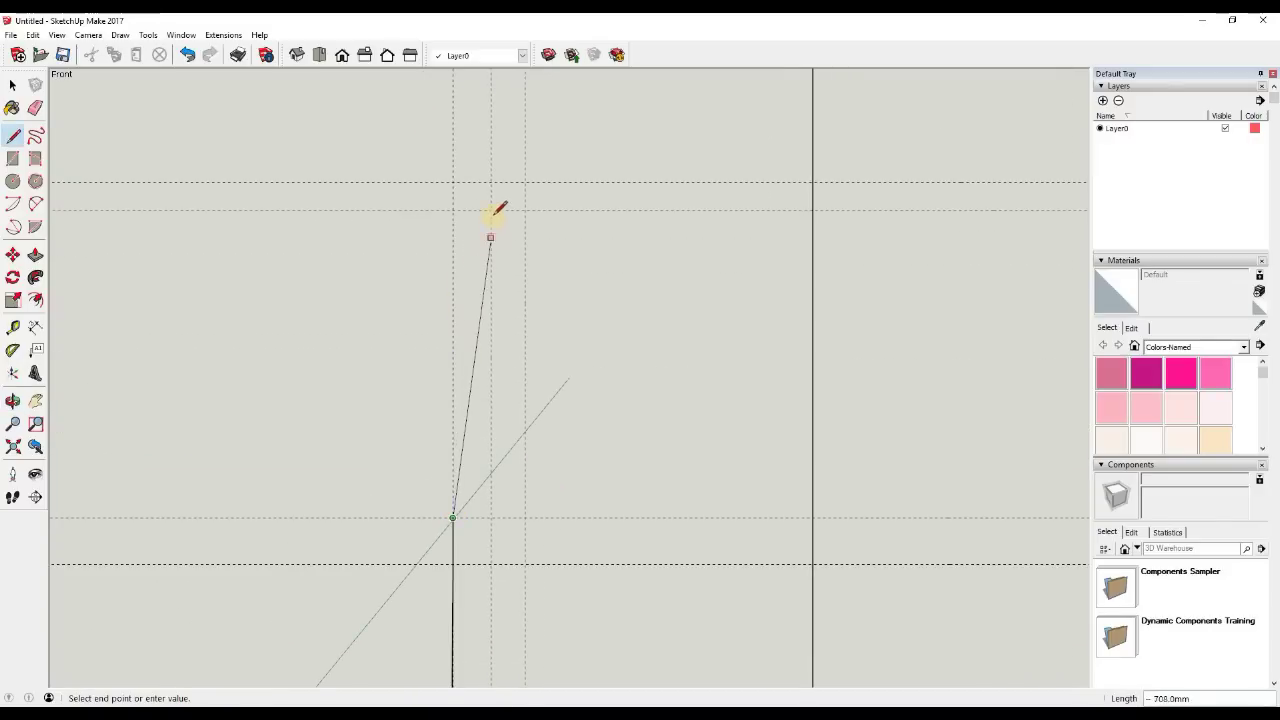
pyautogui.click(490, 210)
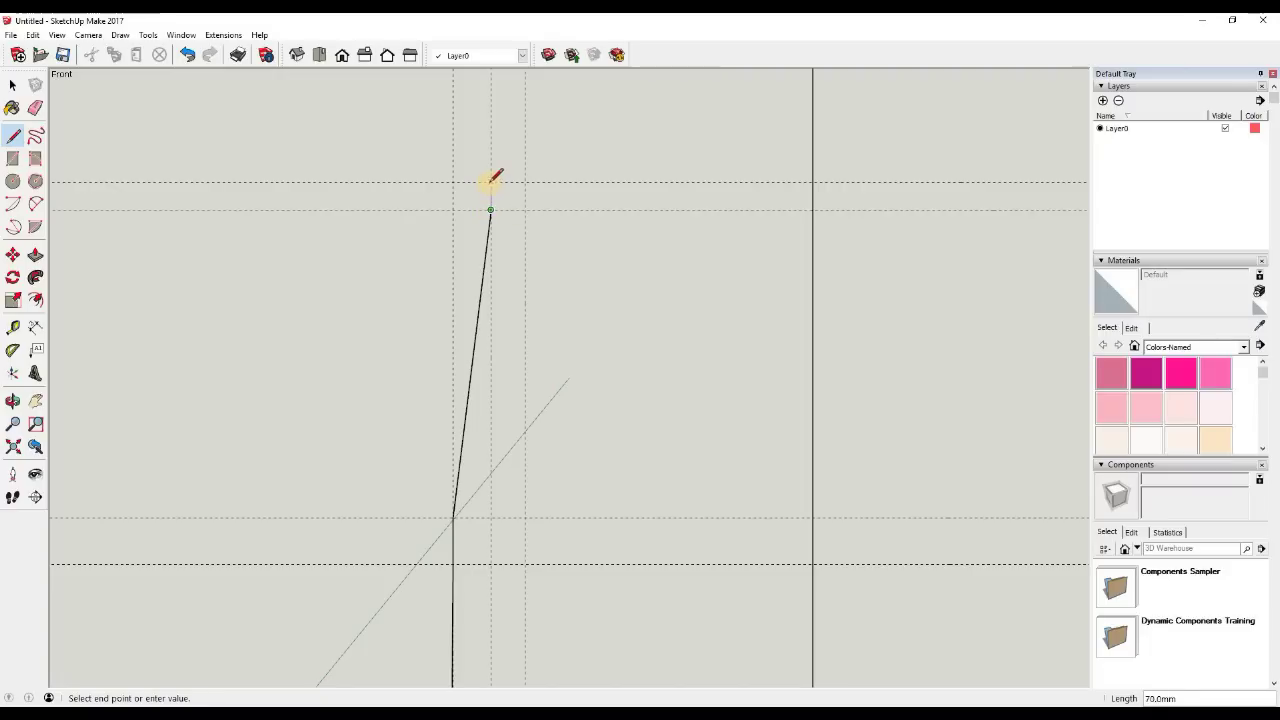
pyautogui.click(490, 181)
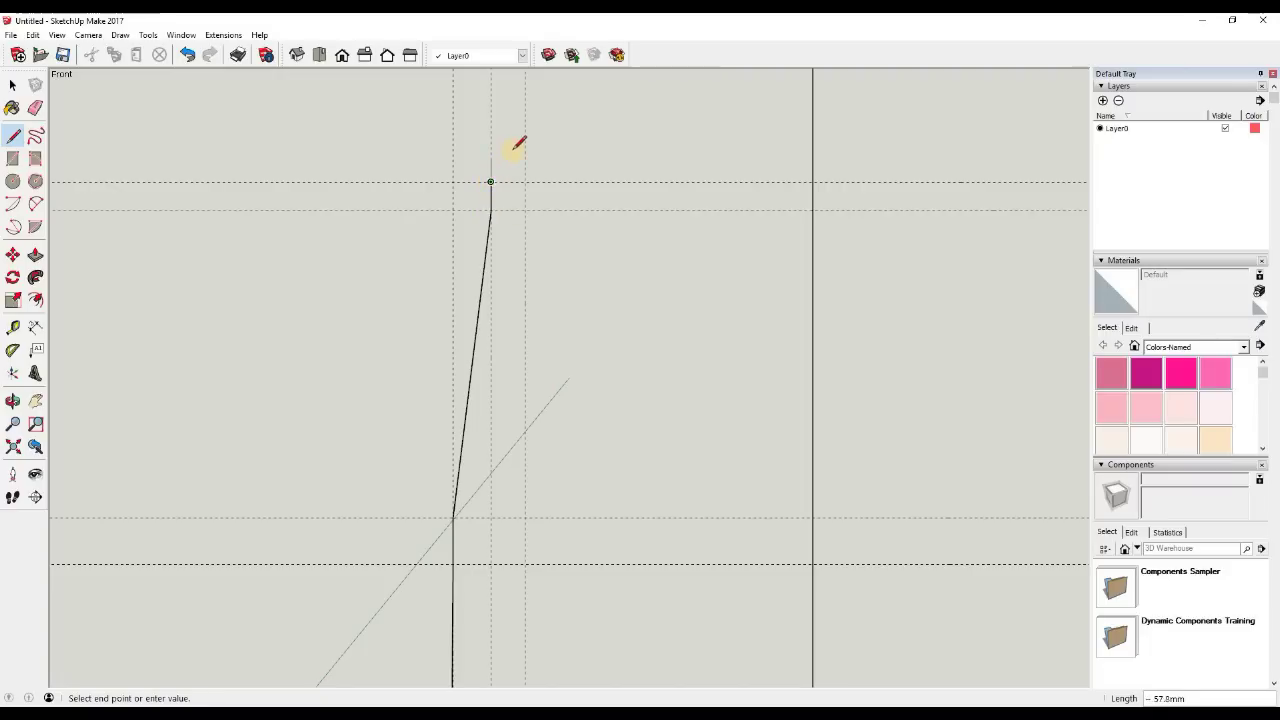
pyautogui.moveTo(509, 143)
pyautogui.keyDown('shift'); pyautogui.mouseDown(button='middle')
pyautogui.moveTo(491, 297)
pyautogui.moveTo(500, 230)
pyautogui.mouseUp(button='middle'); pyautogui.keyUp('shift')
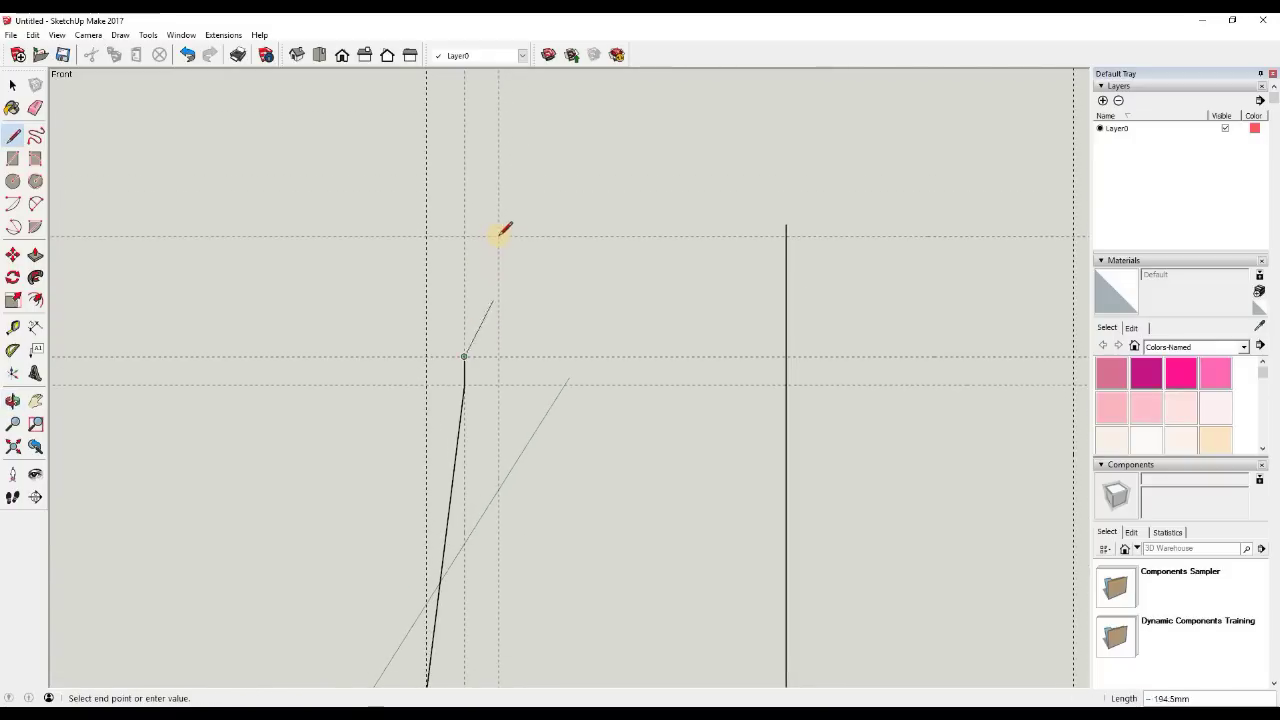
pyautogui.click(500, 236)
pyautogui.scroll(-3, 491, 235)
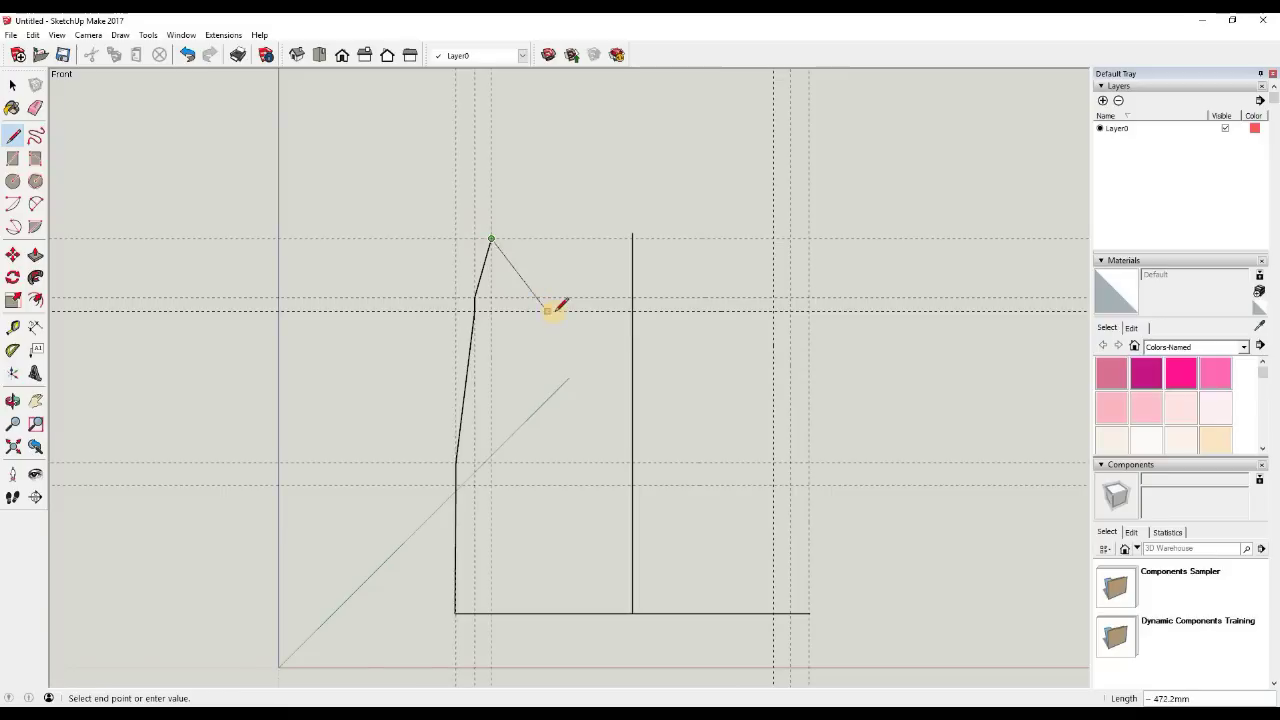
pyautogui.press('Escape')
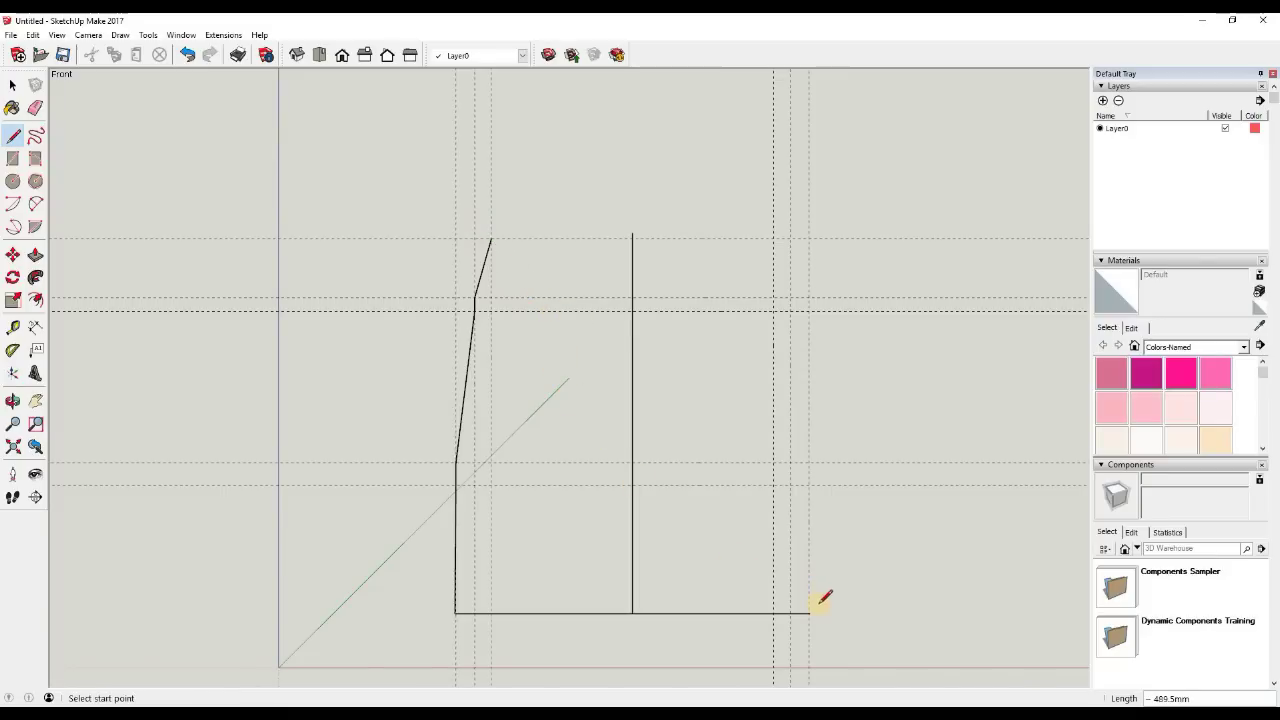
# Draw the lower right side from the base line's right end to the outer guide's intersections with the 650 mm and 765 mm guides
pyautogui.scroll(5, 820, 608)
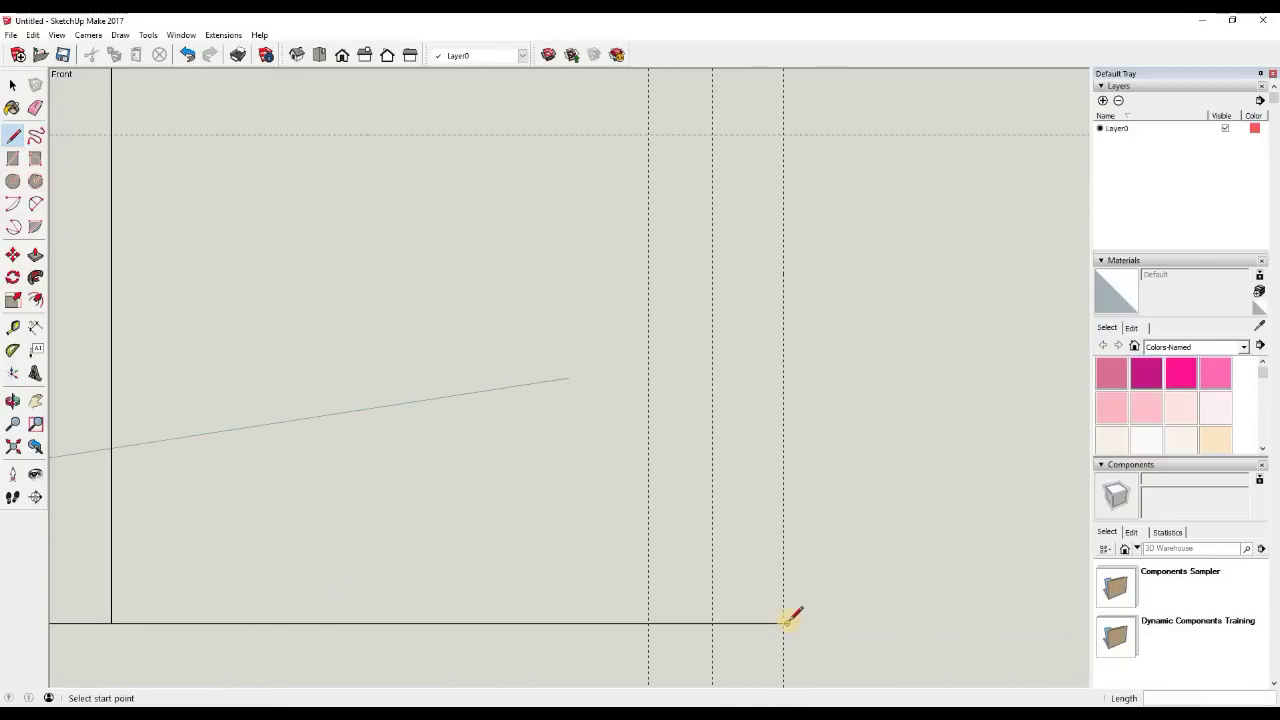
pyautogui.click(785, 622)
pyautogui.scroll(-2, 833, 553)
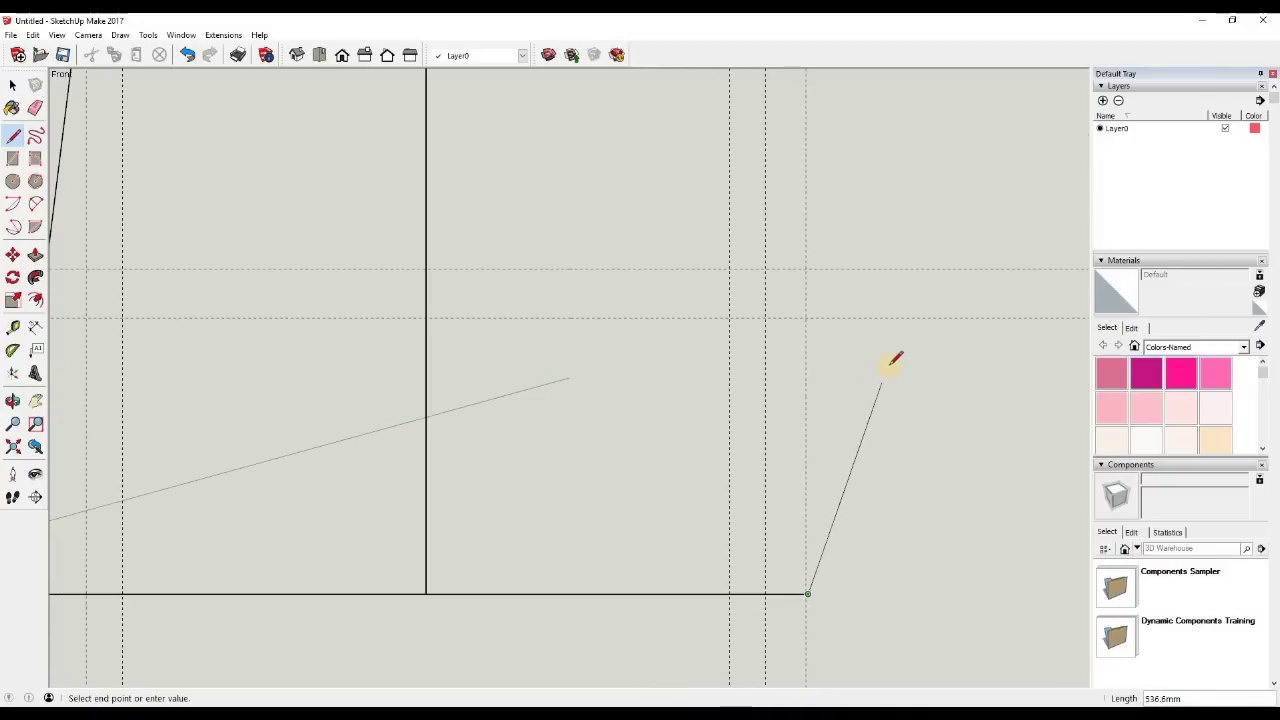
pyautogui.click(806, 318)
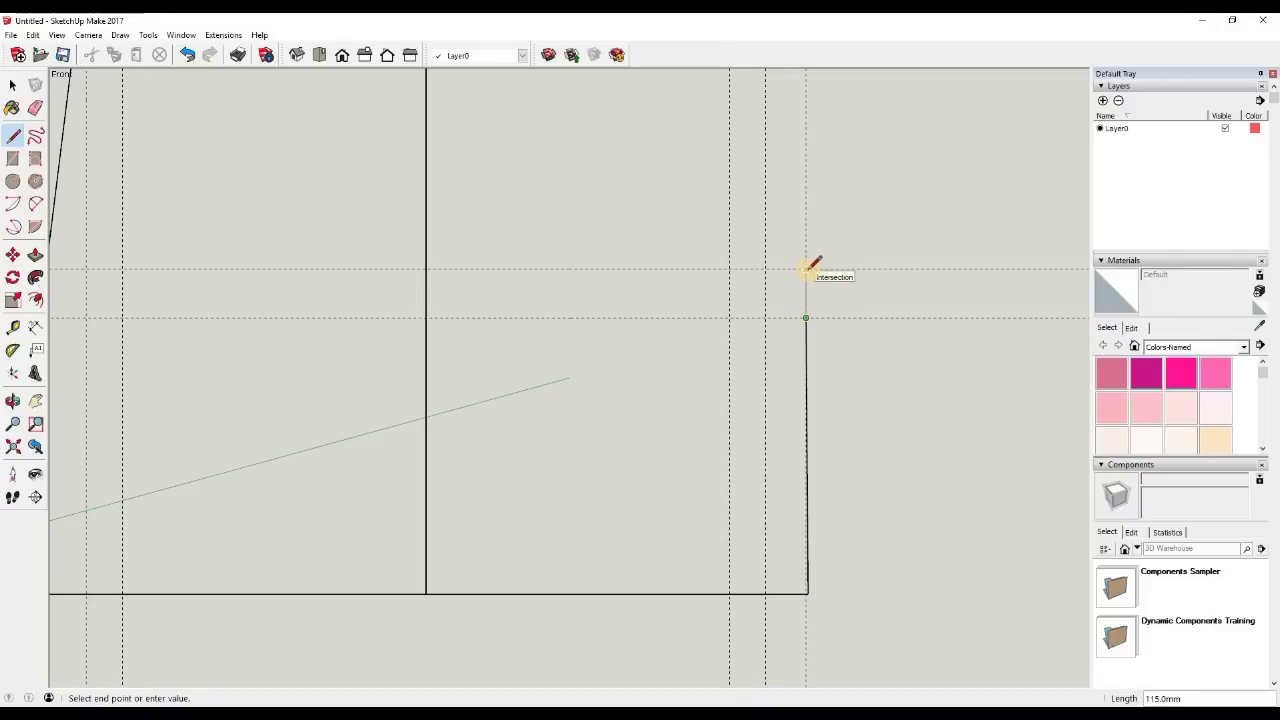
pyautogui.click(807, 268)
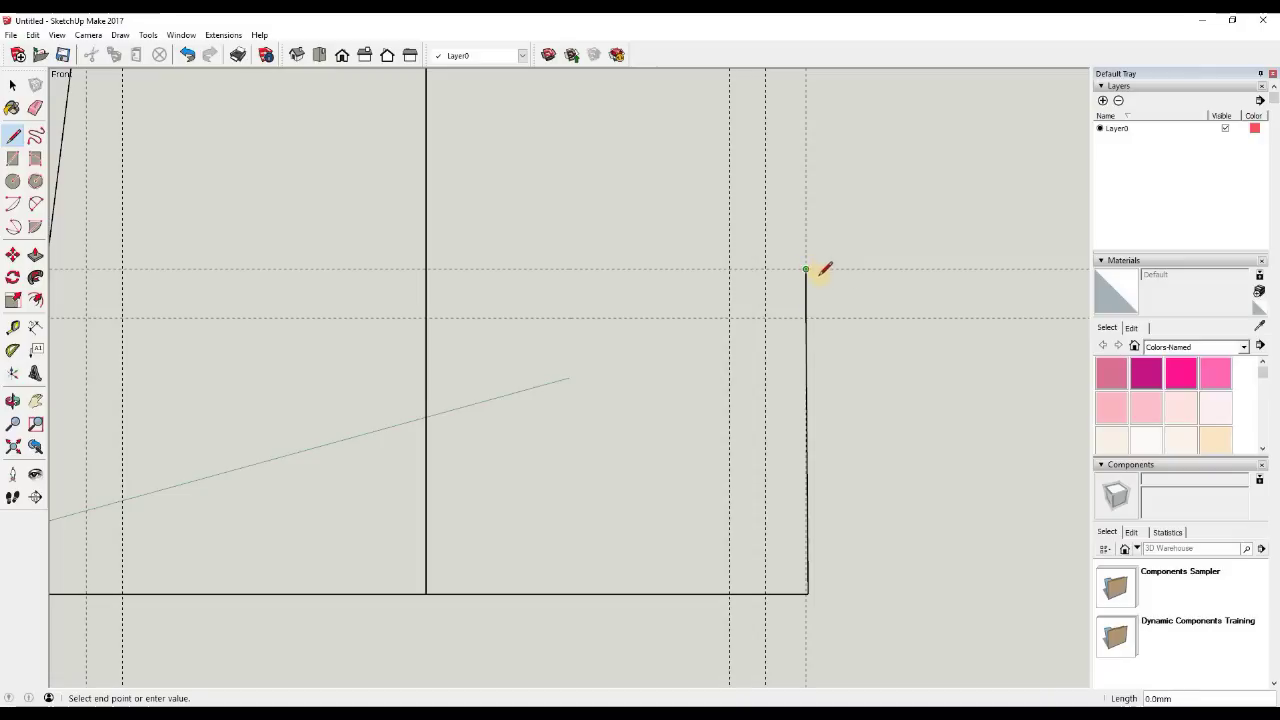
# Complete the right side through the 1600 mm-width guide at 1530 and 1600 mm height, ending on the 1430 mm-width guide at 1900 mm
pyautogui.scroll(-2, 820, 270)
pyautogui.moveTo(774, 380); pyautogui.dragTo(752, 515, button='middle')
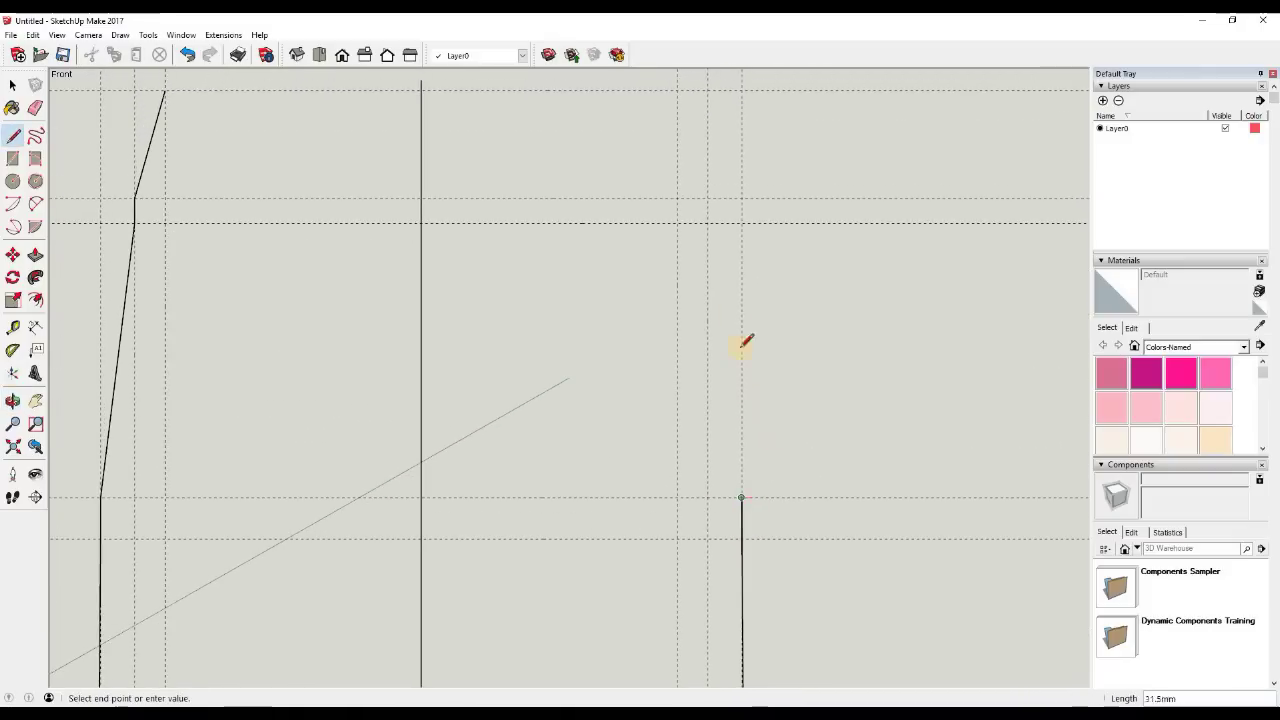
pyautogui.click(708, 222)
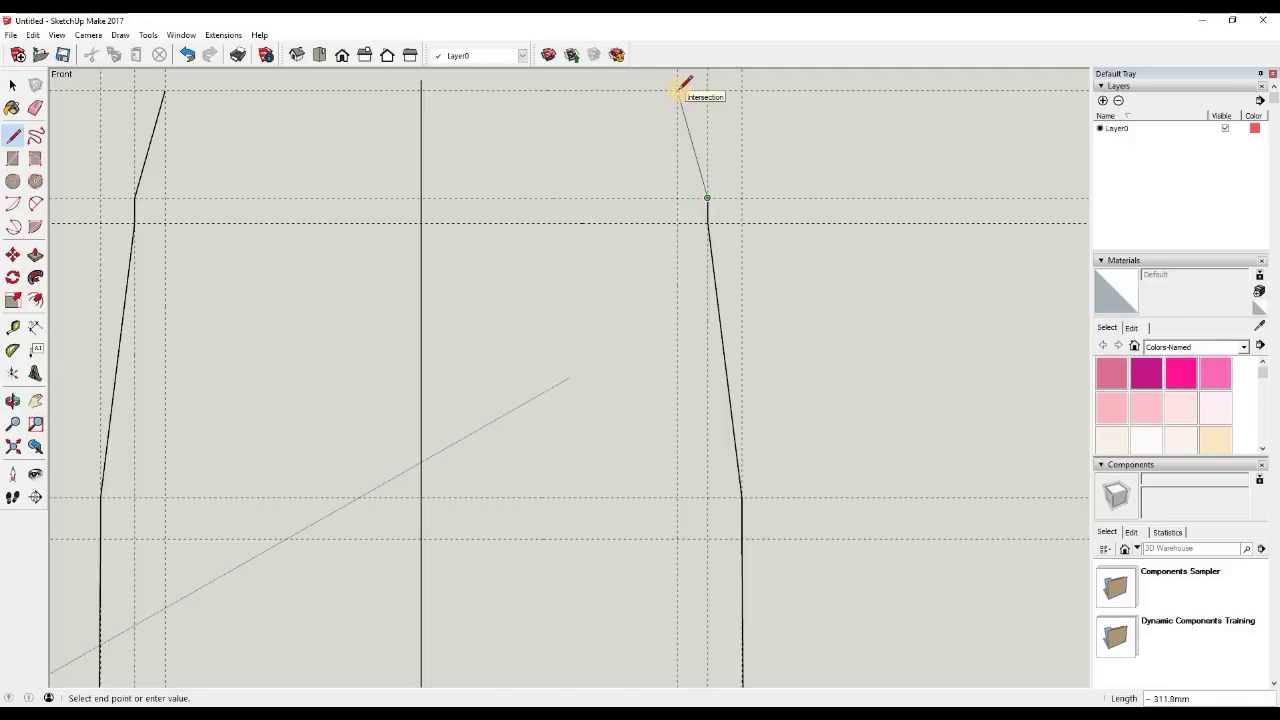
pyautogui.click(679, 86)
pyautogui.scroll(-1, 679, 86)
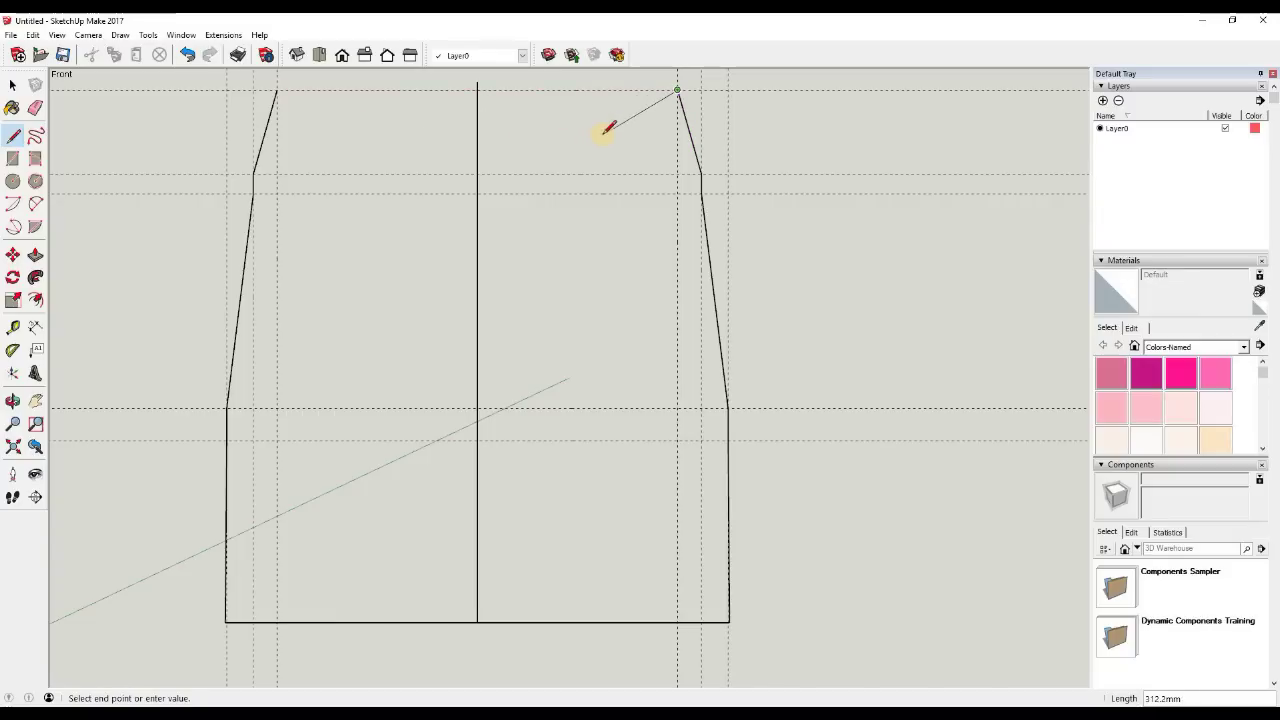
pyautogui.press('Escape')
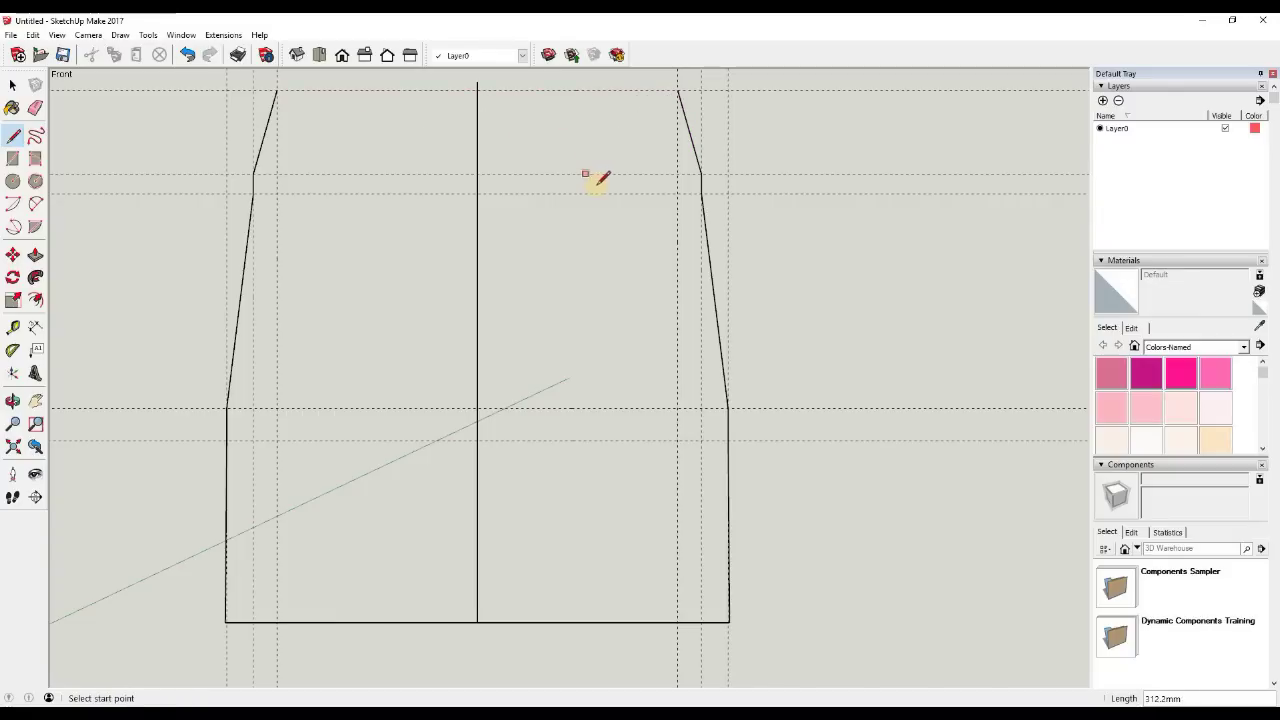
# Draw a 2-point arc closing the profile's roof between the upper side endpoints, bulging to the top endpoint of the vertical centre line
pyautogui.moveTo(661, 303); pyautogui.dragTo(677, 239, button='middle')
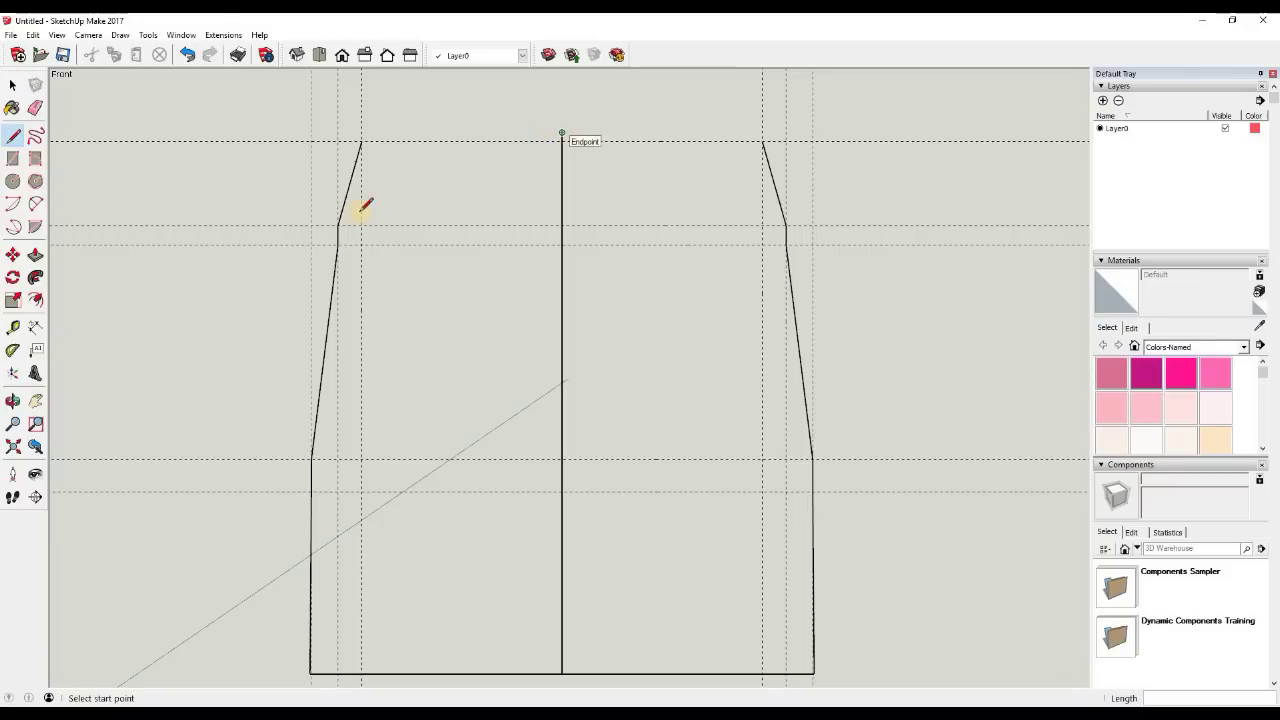
pyautogui.click(36, 205)
pyautogui.click(361, 141)
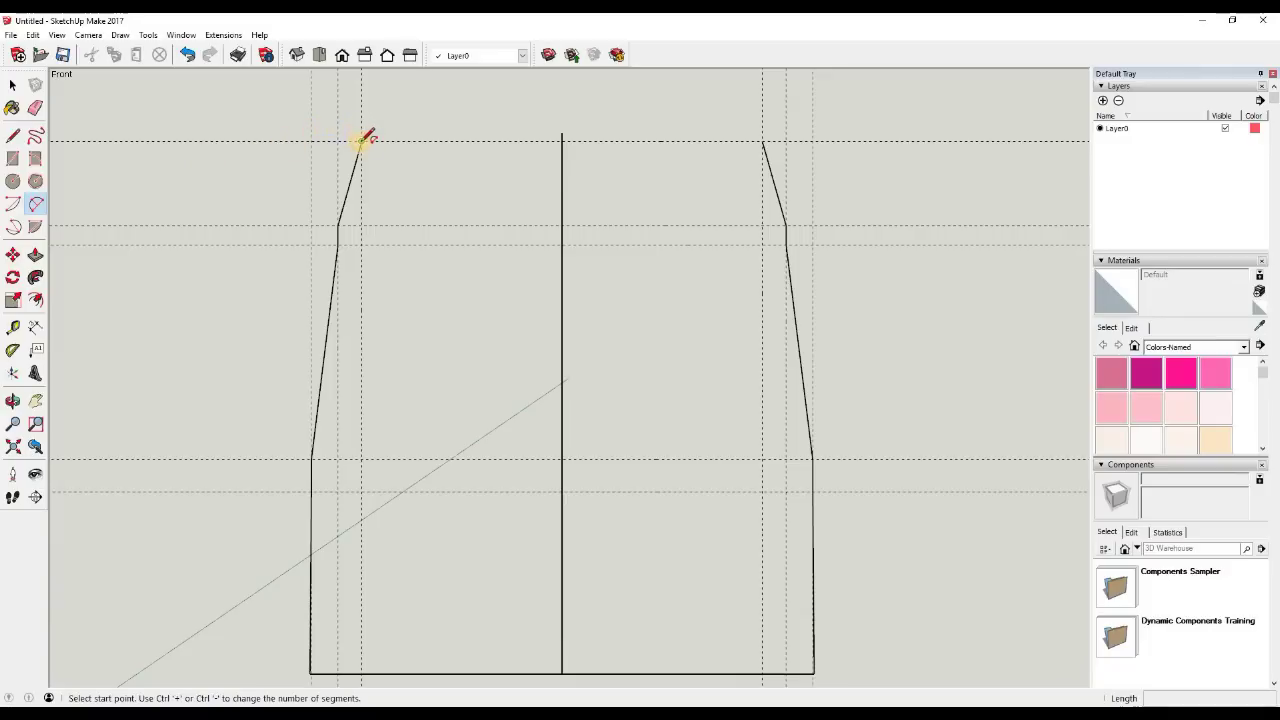
pyautogui.click(763, 141)
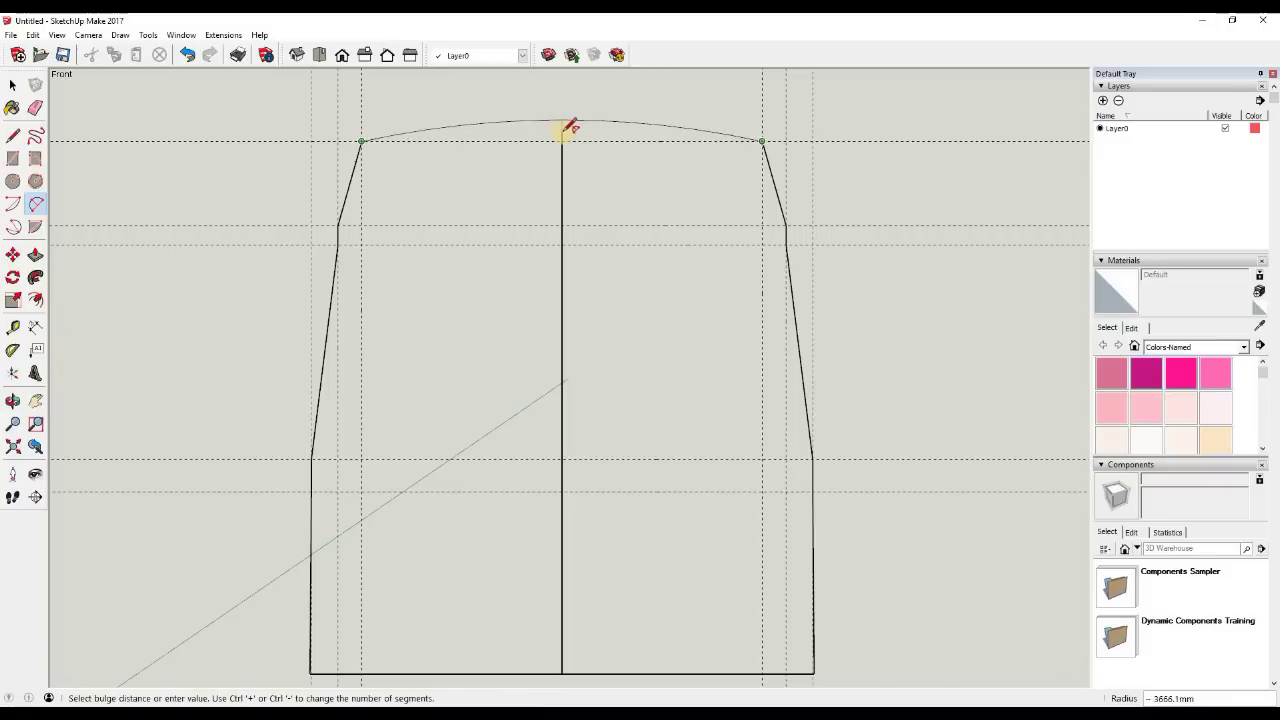
pyautogui.click(563, 130)
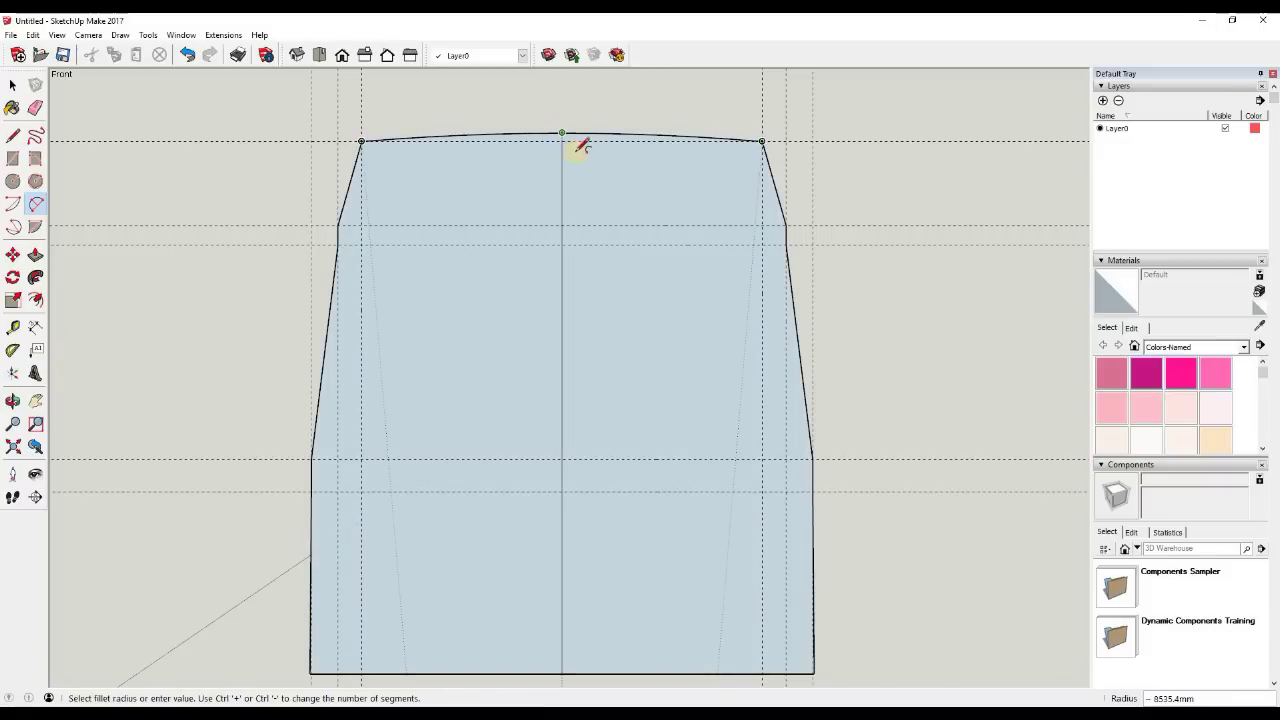
# Delete all construction guides and erase the vertical centre line so the profile is one face
pyautogui.scroll(-1, 612, 183)
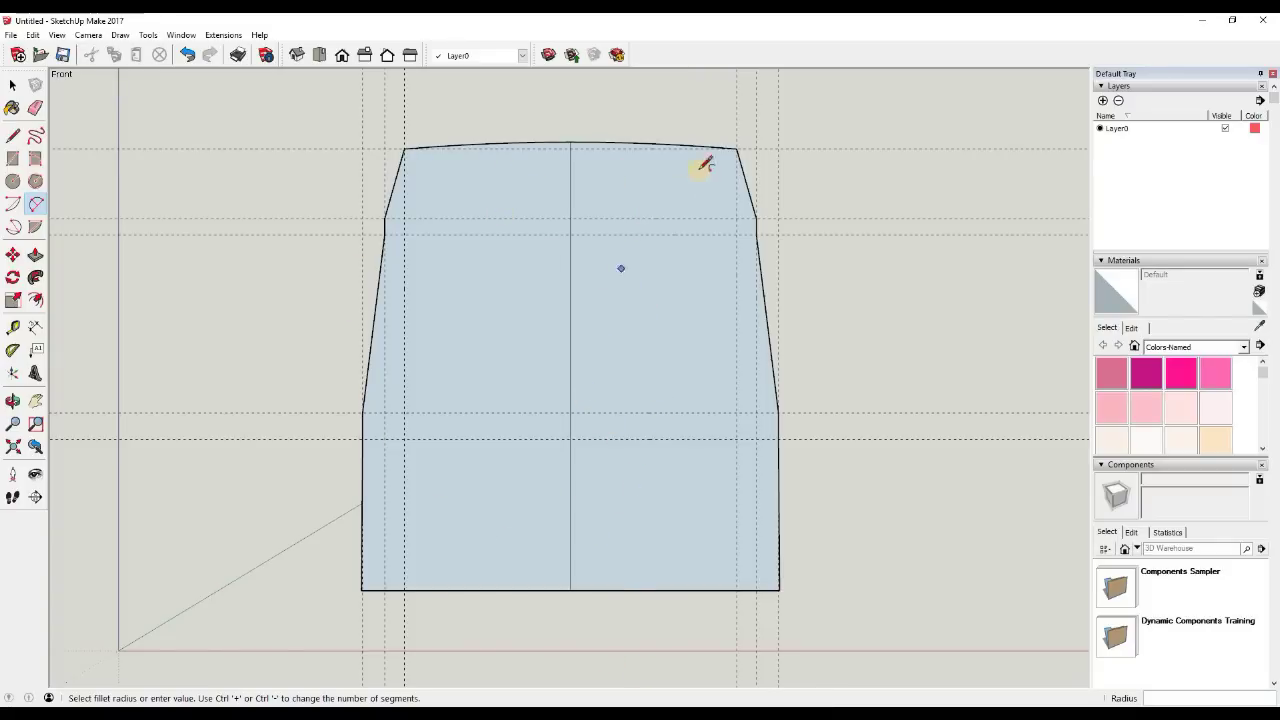
pyautogui.scroll(5, 603, 123)
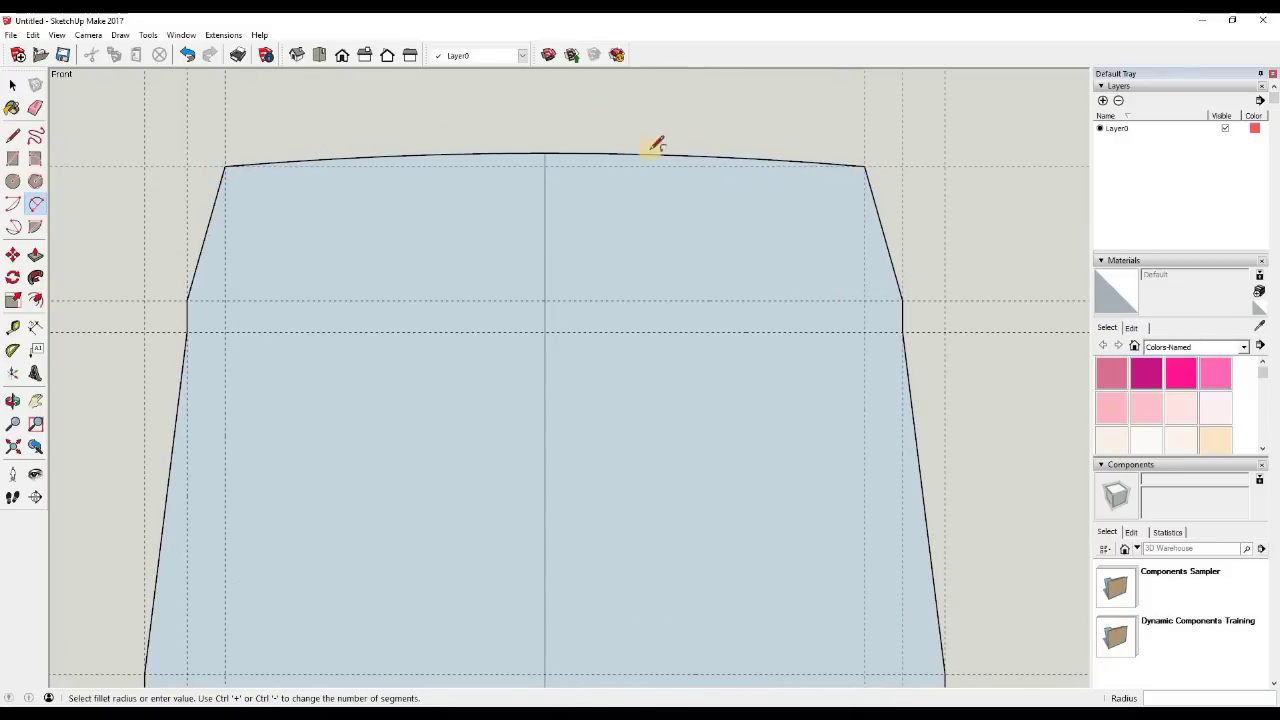
pyautogui.scroll(-3, 634, 214)
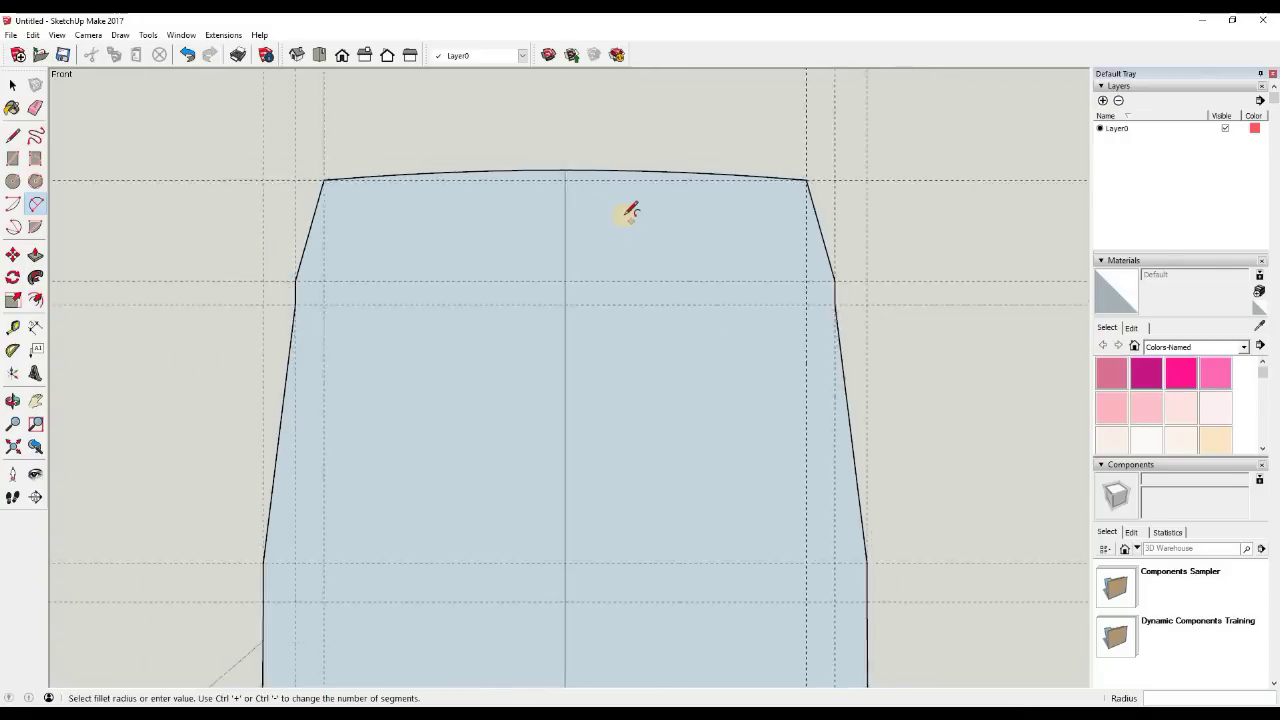
pyautogui.scroll(-2, 627, 211)
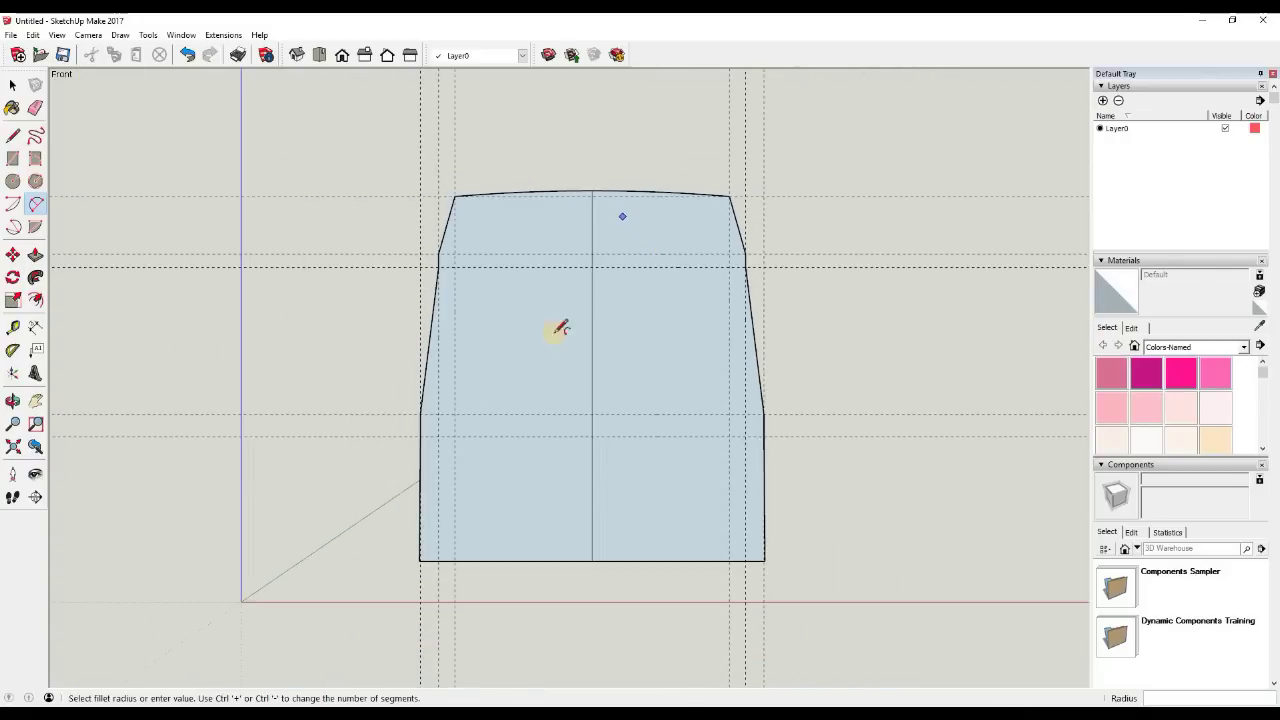
pyautogui.click(34, 35)
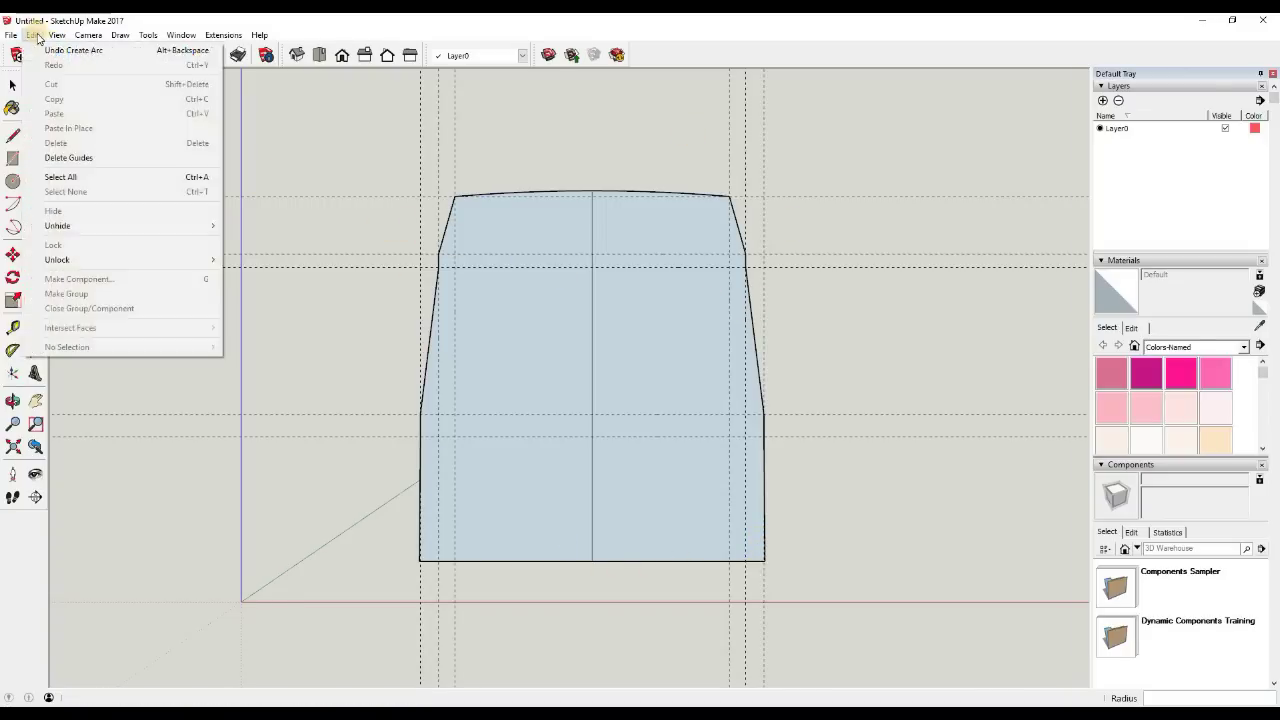
pyautogui.click(70, 158)
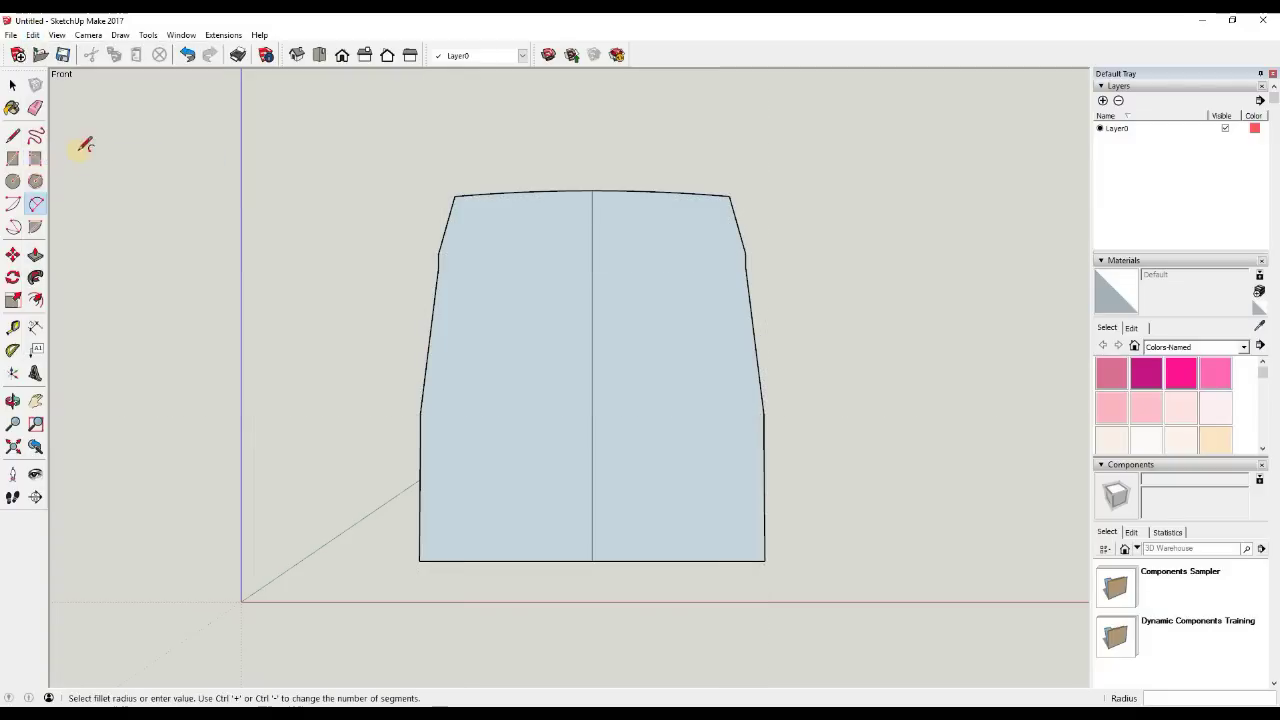
pyautogui.click(33, 108)
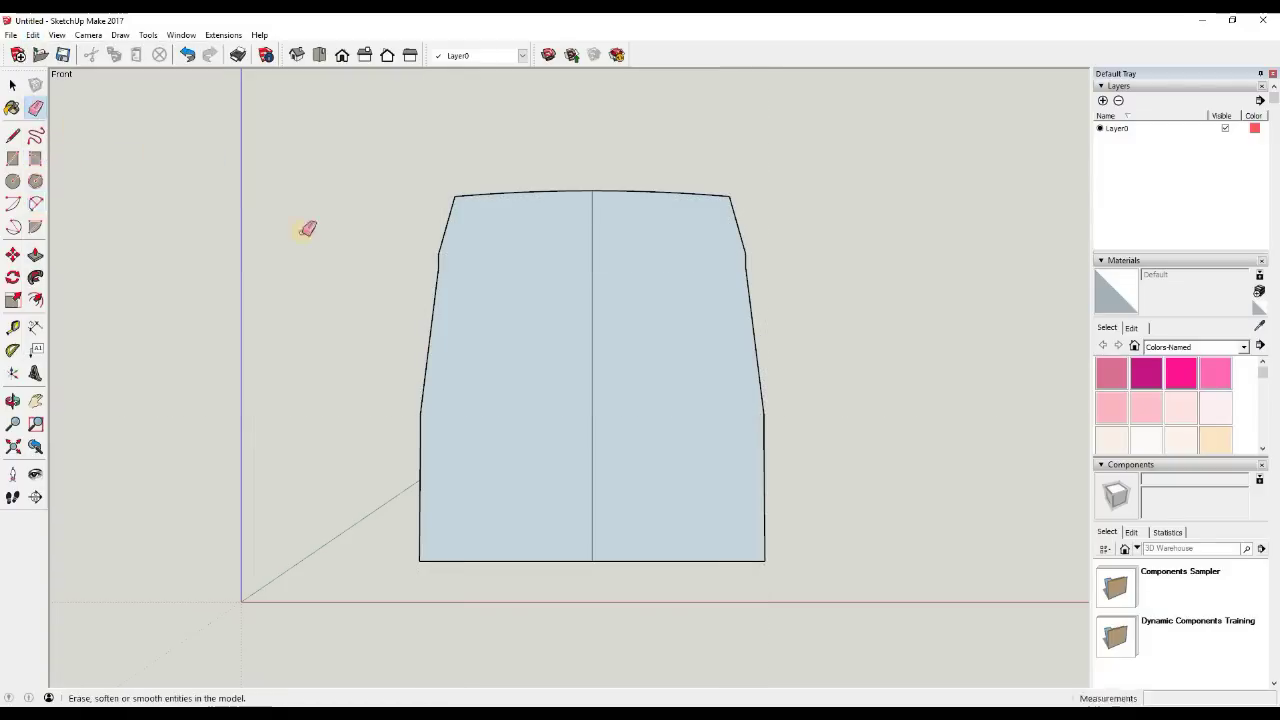
pyautogui.click(593, 354)
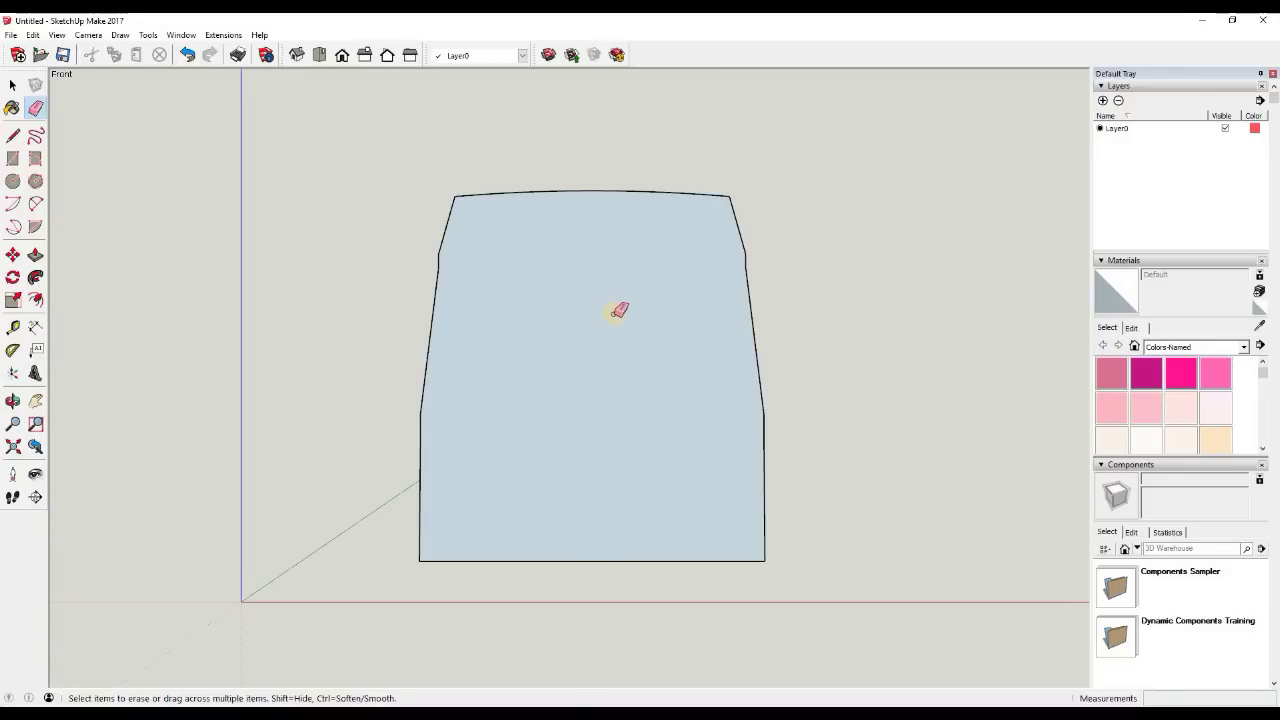
# Push/Pull the profile face 1510 mm along the van's length to form the front section
pyautogui.moveTo(655, 348)
pyautogui.mouseDown(button='middle')
pyautogui.moveTo(571, 371)
pyautogui.moveTo(491, 457)
pyautogui.moveTo(622, 133)
pyautogui.mouseUp(button='middle')
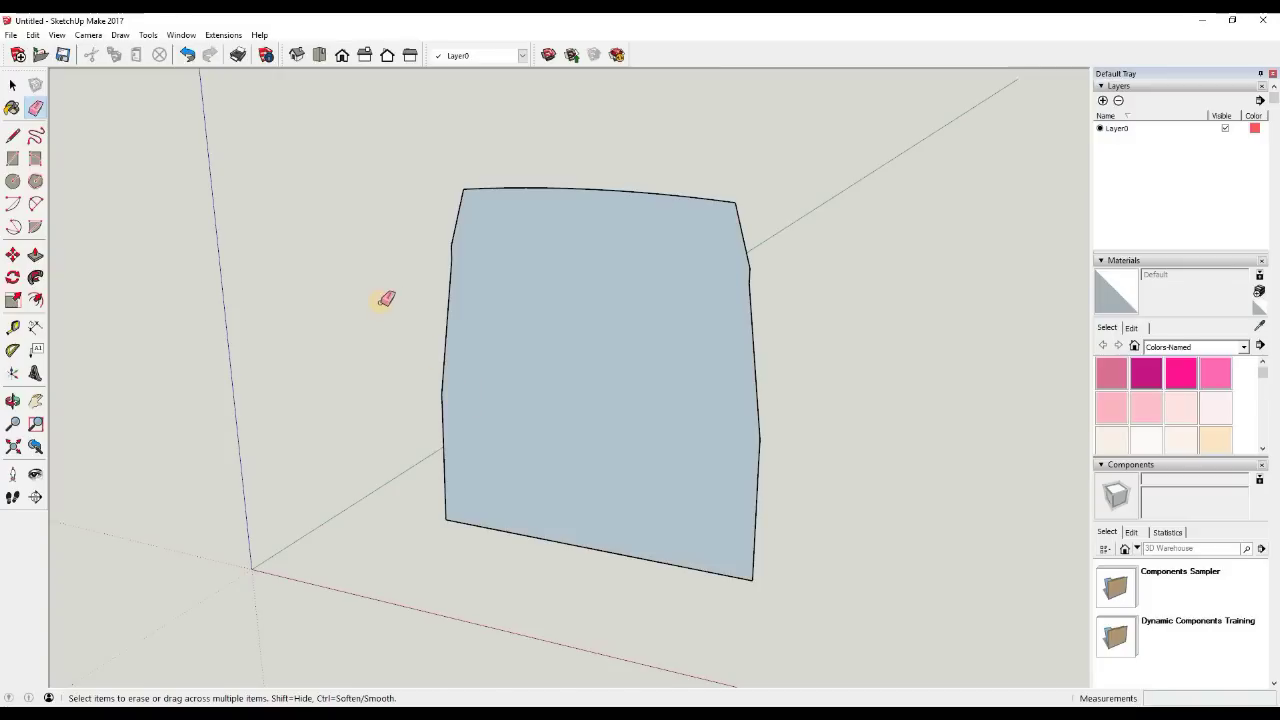
pyautogui.hotkey('ctrl', 'z')
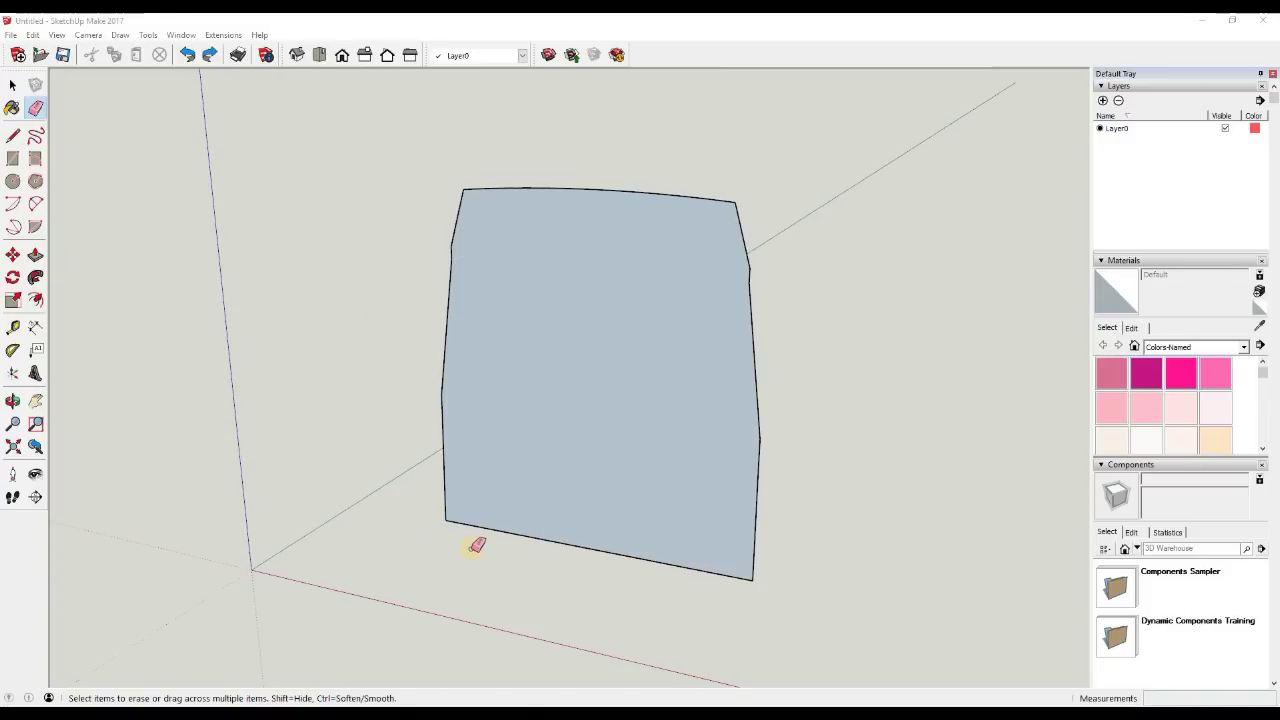
pyautogui.click(36, 256)
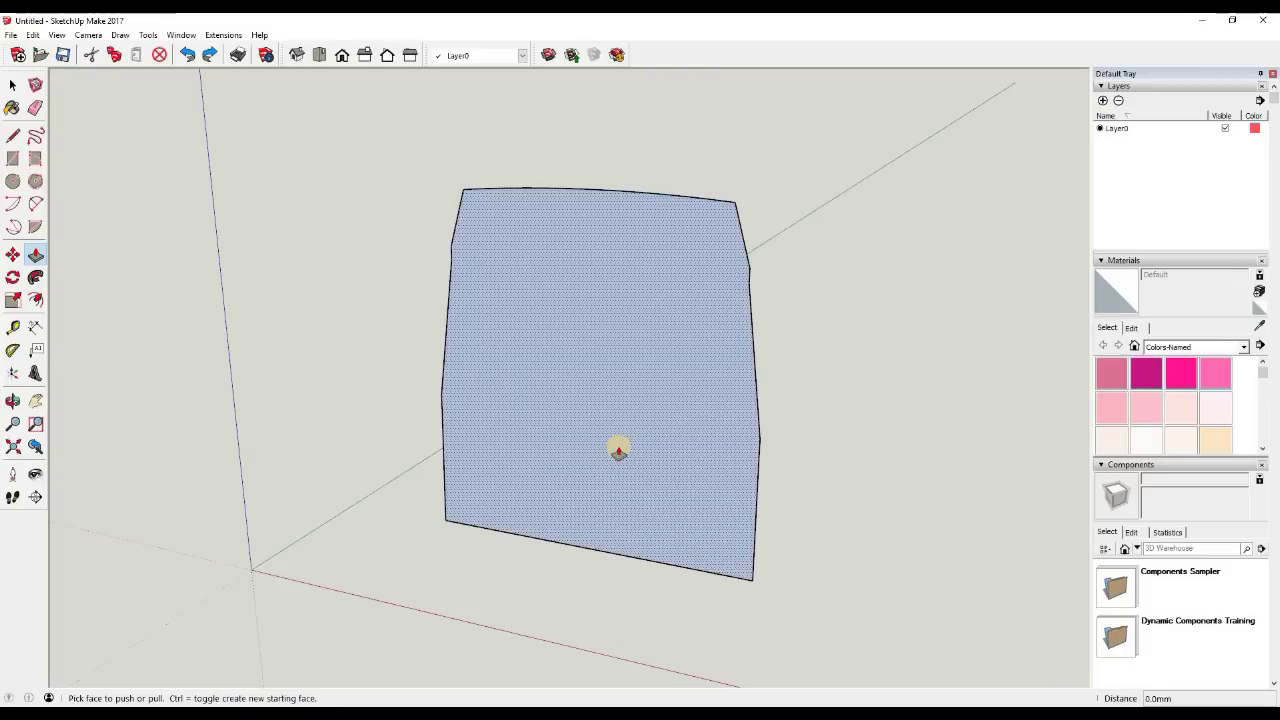
pyautogui.moveTo(619, 450); pyautogui.dragTo(680, 405)
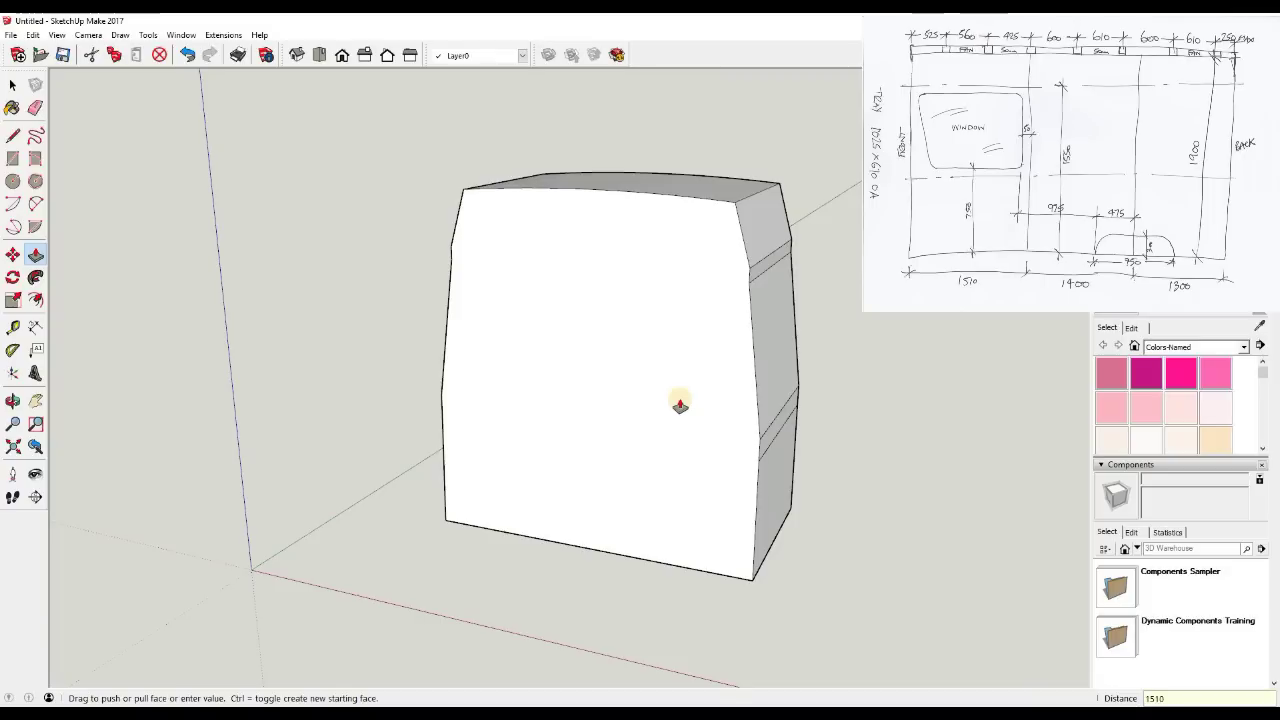
pyautogui.press('Return')
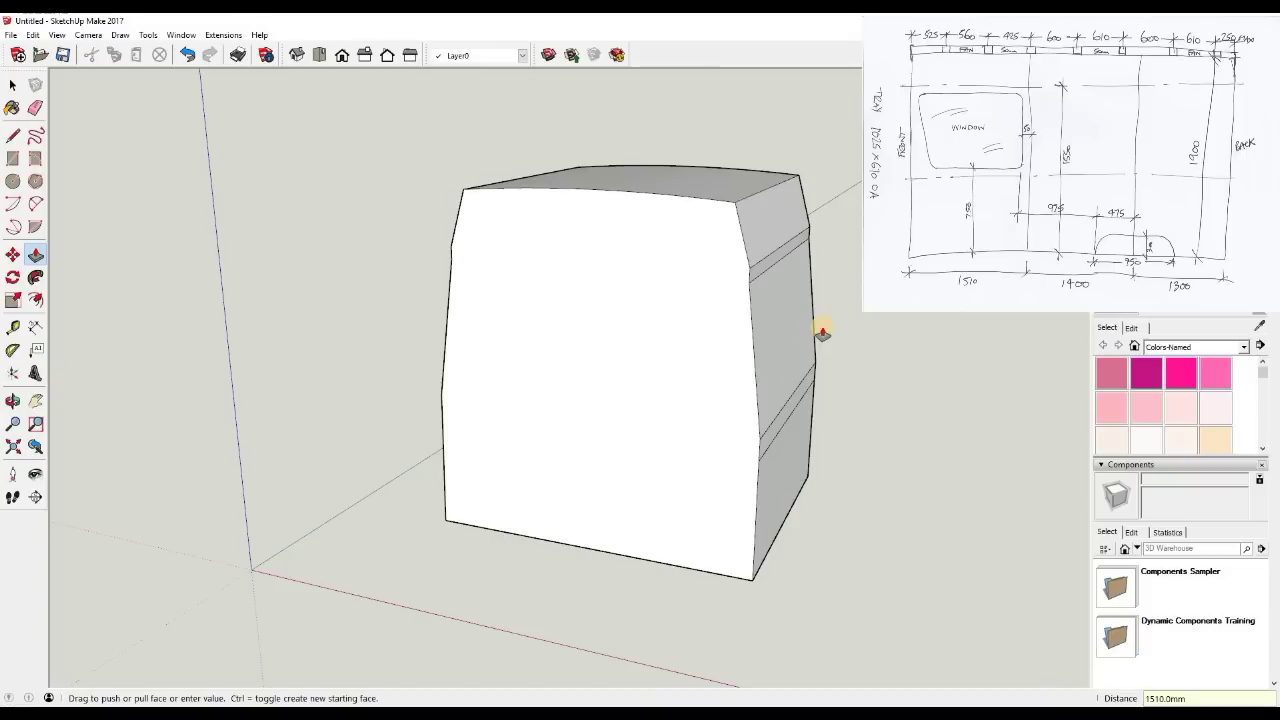
# Push/Pull the rear face outward 1400 mm from a new starting face to add the middle section
pyautogui.moveTo(826, 337); pyautogui.dragTo(766, 400, button='middle')
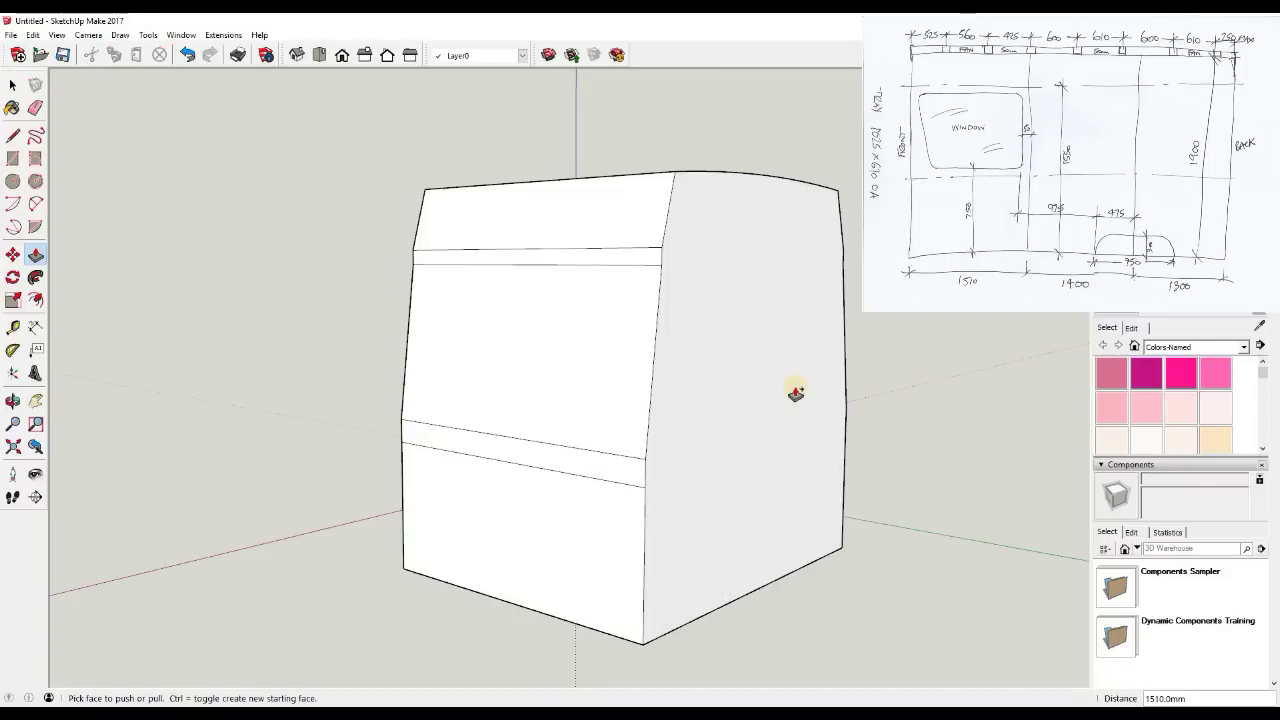
pyautogui.click(739, 385)
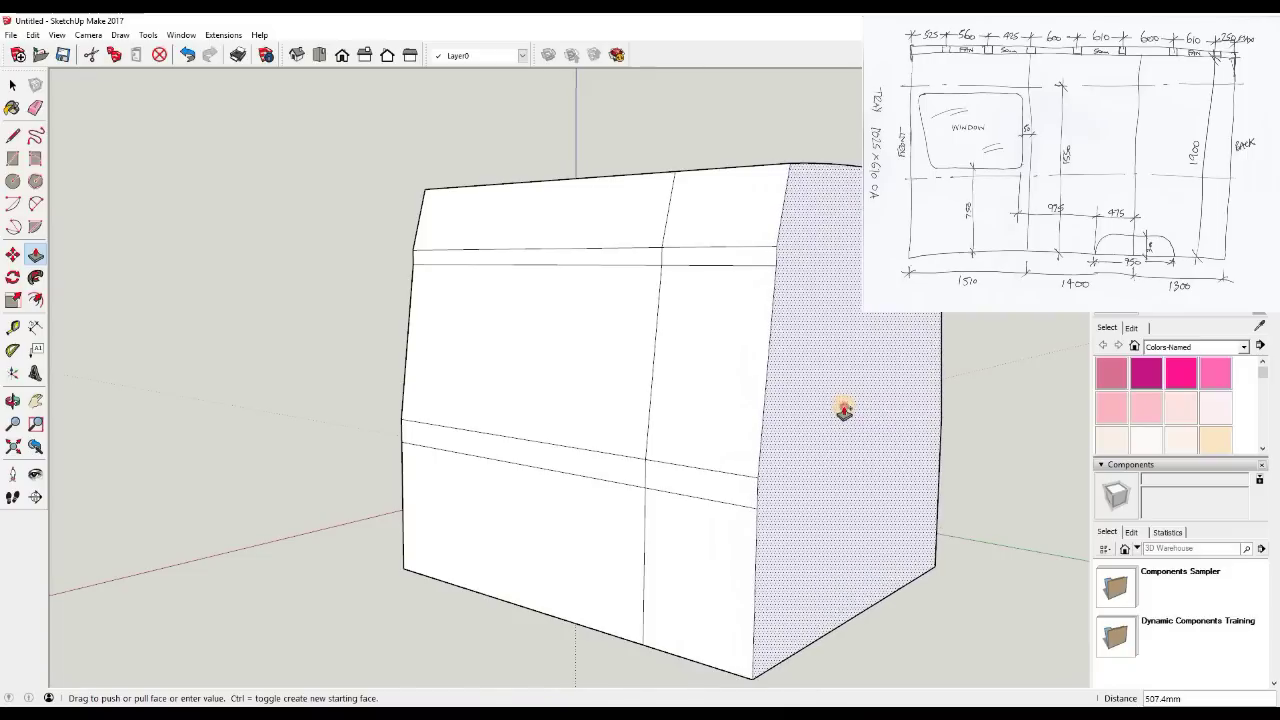
pyautogui.click(845, 410)
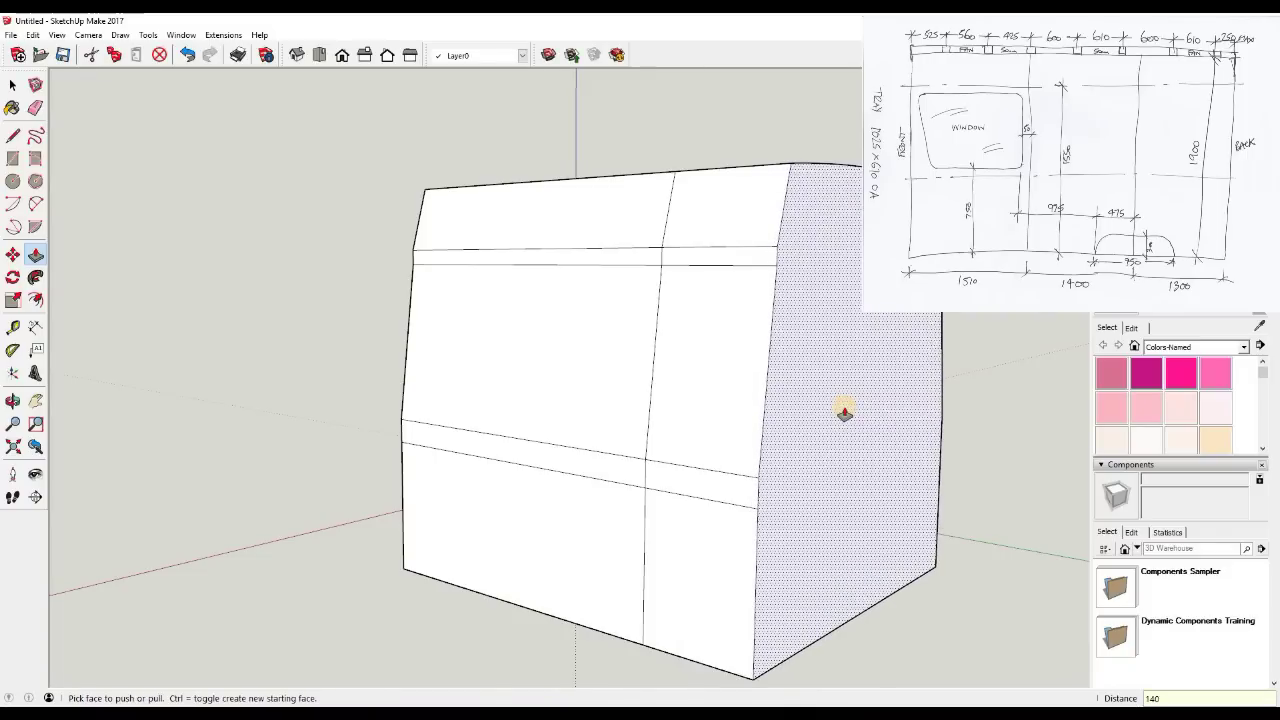
pyautogui.write('1400')
pyautogui.press('Return')
# Push/Pull the rear end face another 1300 mm from a new starting face to add the back section
pyautogui.scroll(-5, 845, 412)
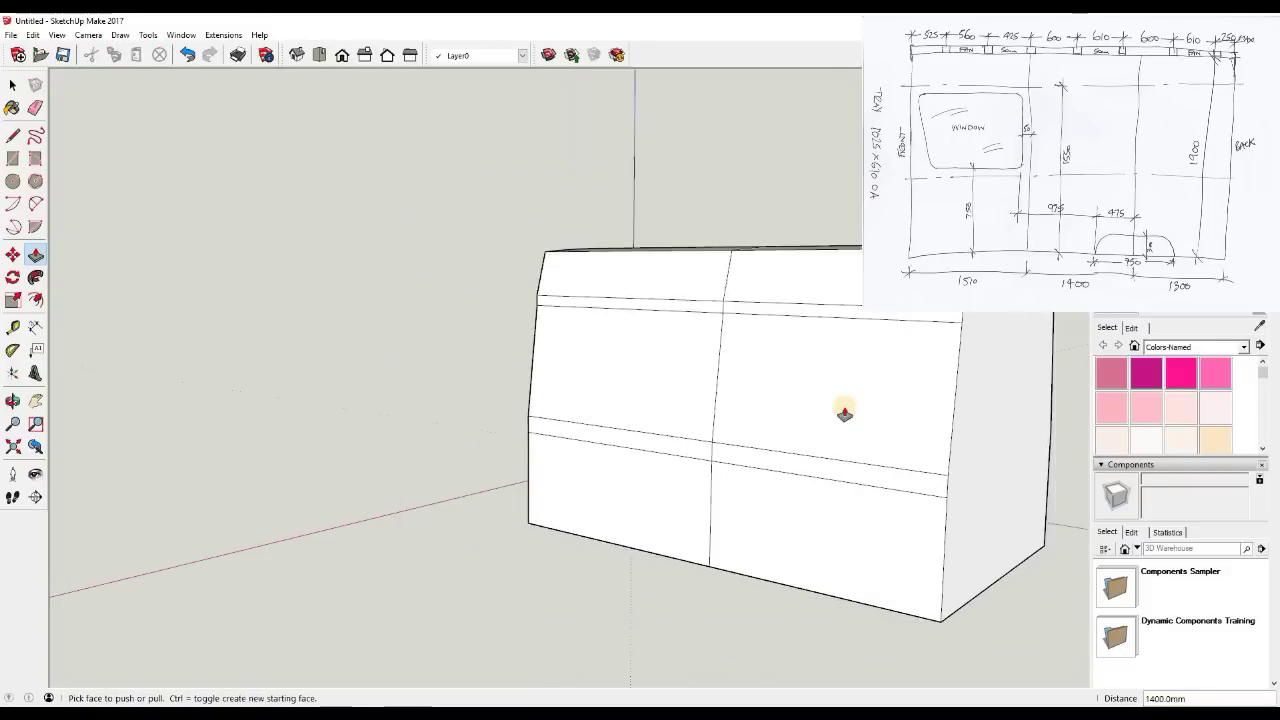
pyautogui.moveTo(734, 371); pyautogui.dragTo(832, 408, button='middle')
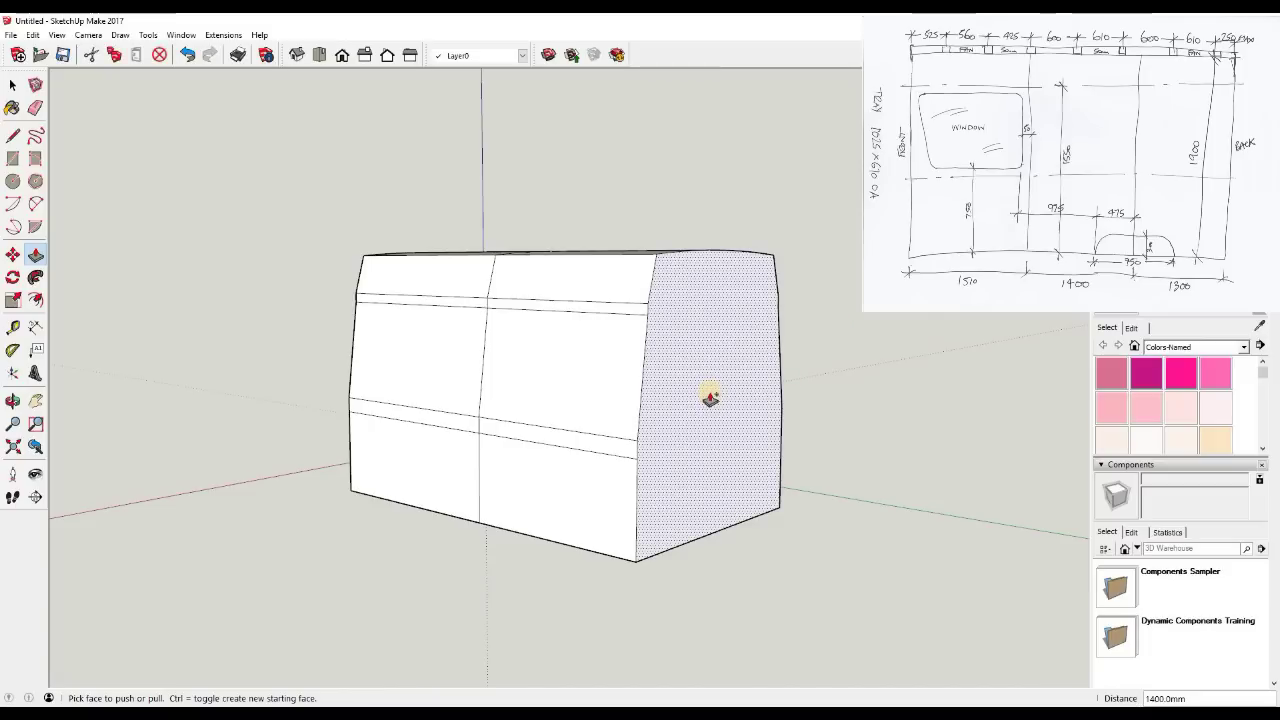
pyautogui.moveTo(710, 396); pyautogui.dragTo(795, 425)
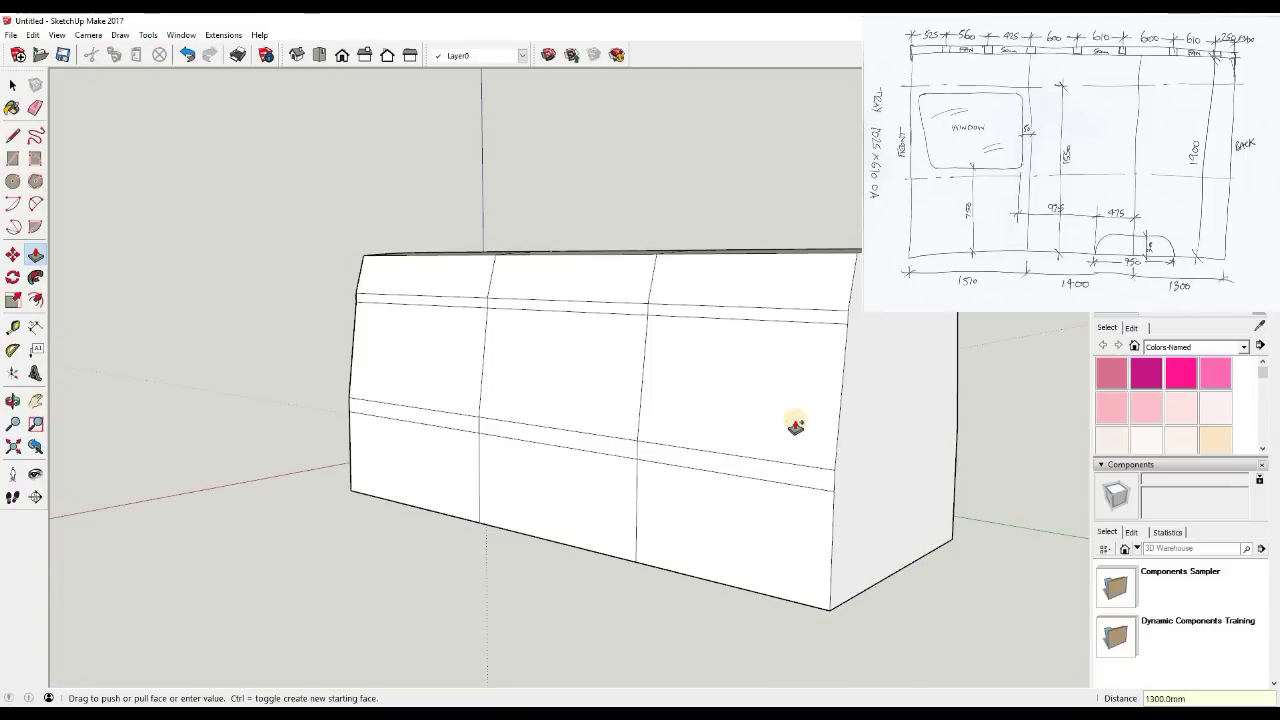
pyautogui.click(645, 450)
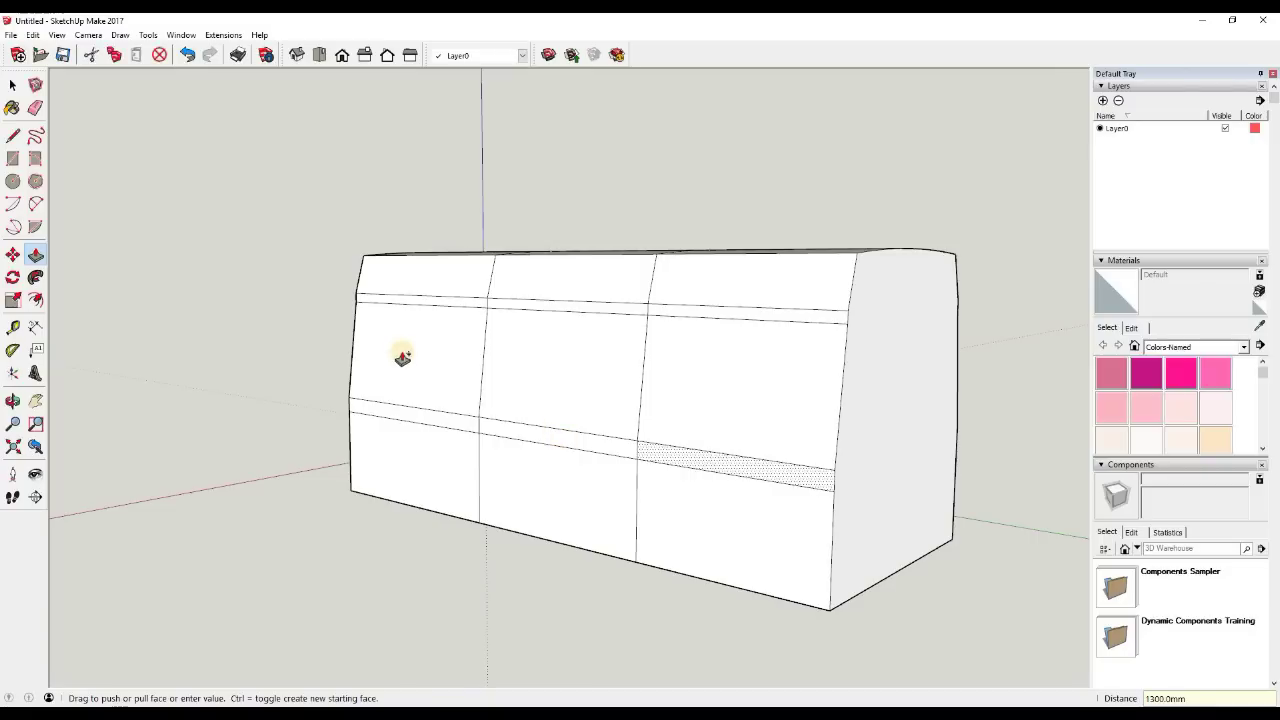
# Delete the front end face of the extruded body to open up its interior
pyautogui.moveTo(478, 392); pyautogui.dragTo(860, 362, button='middle')
pyautogui.moveTo(448, 351); pyautogui.dragTo(474, 428, button='middle')
pyautogui.press('space')
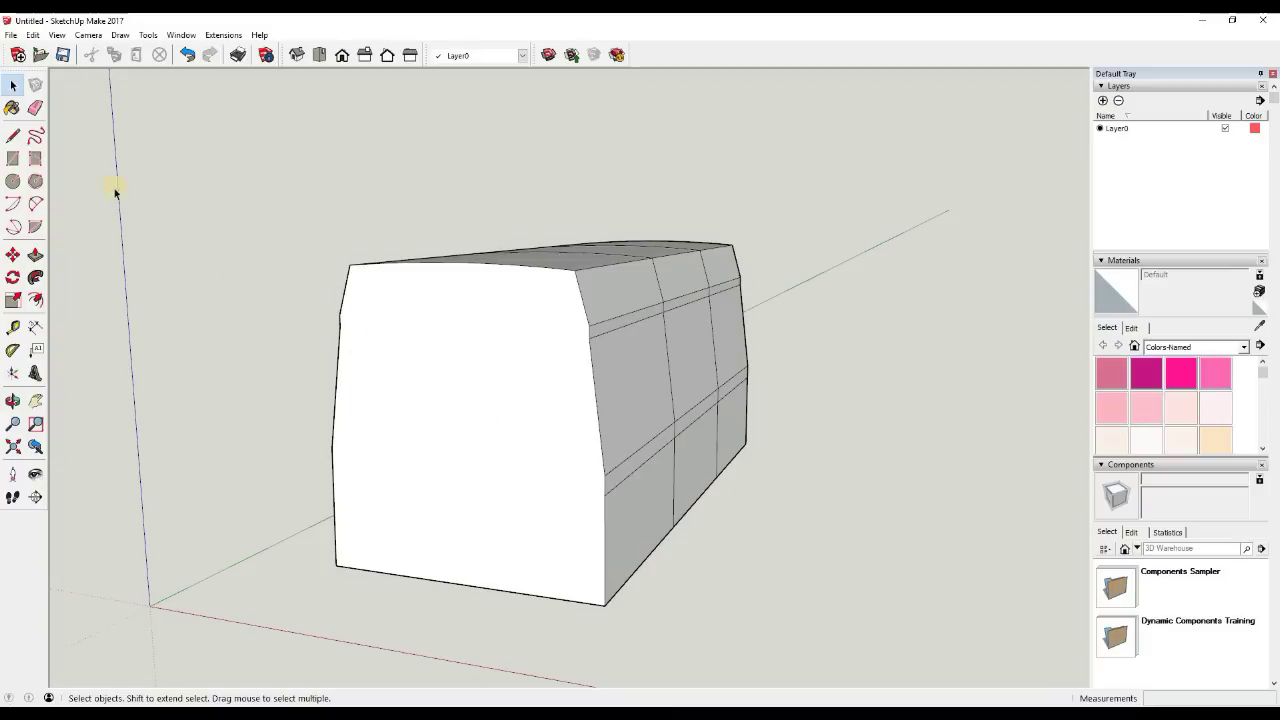
pyautogui.click(473, 375)
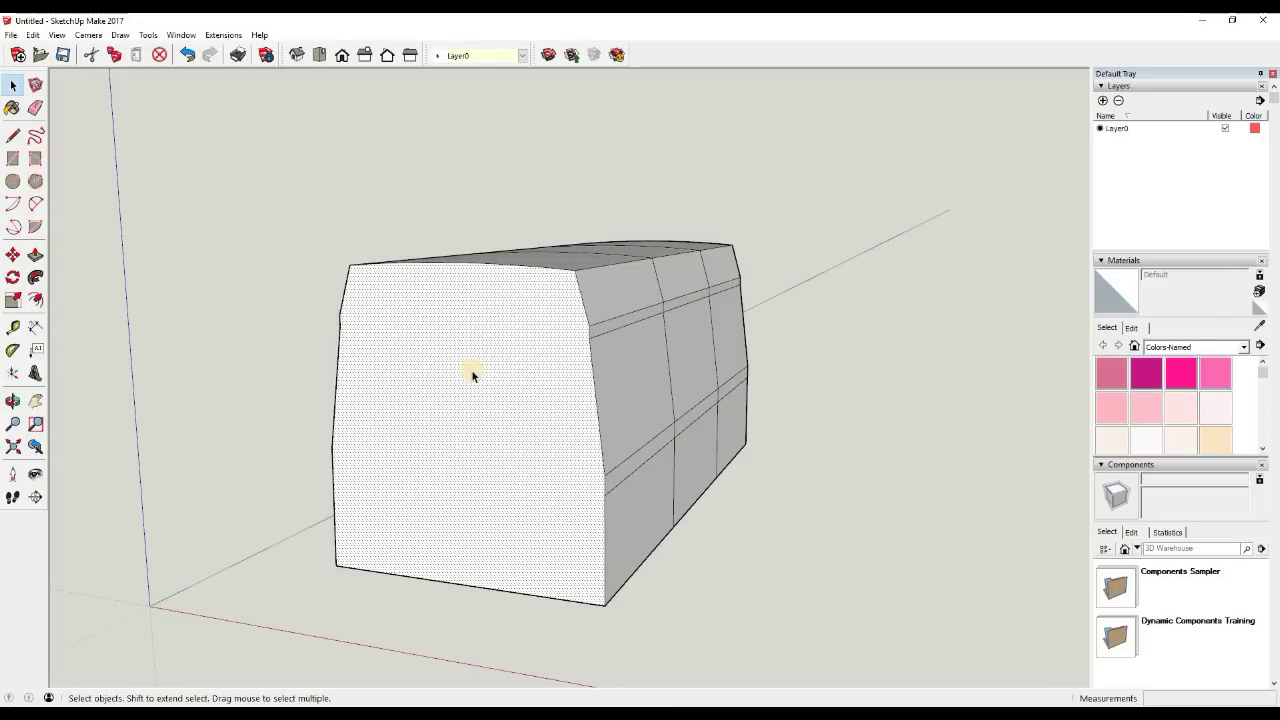
pyautogui.press('Delete')
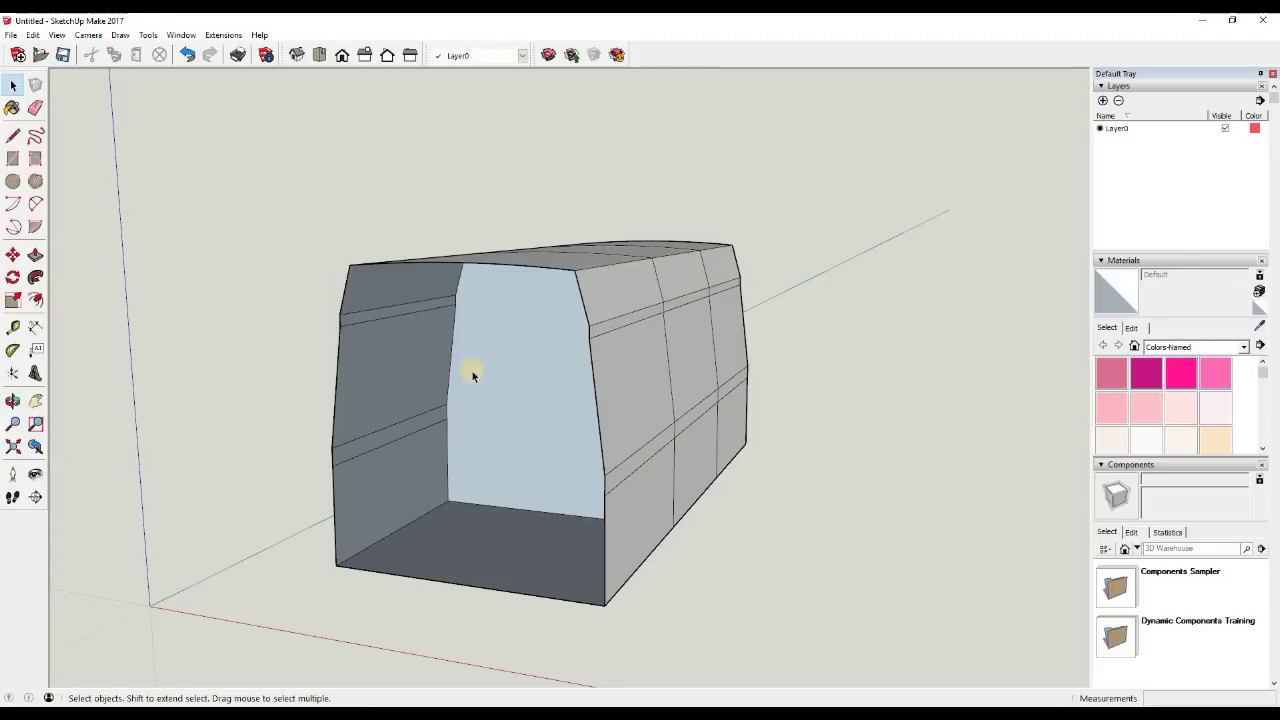
# Delete the two internal partition faces between the three sections, leaving the rear end face in place
pyautogui.moveTo(531, 420); pyautogui.dragTo(588, 377, button='middle')
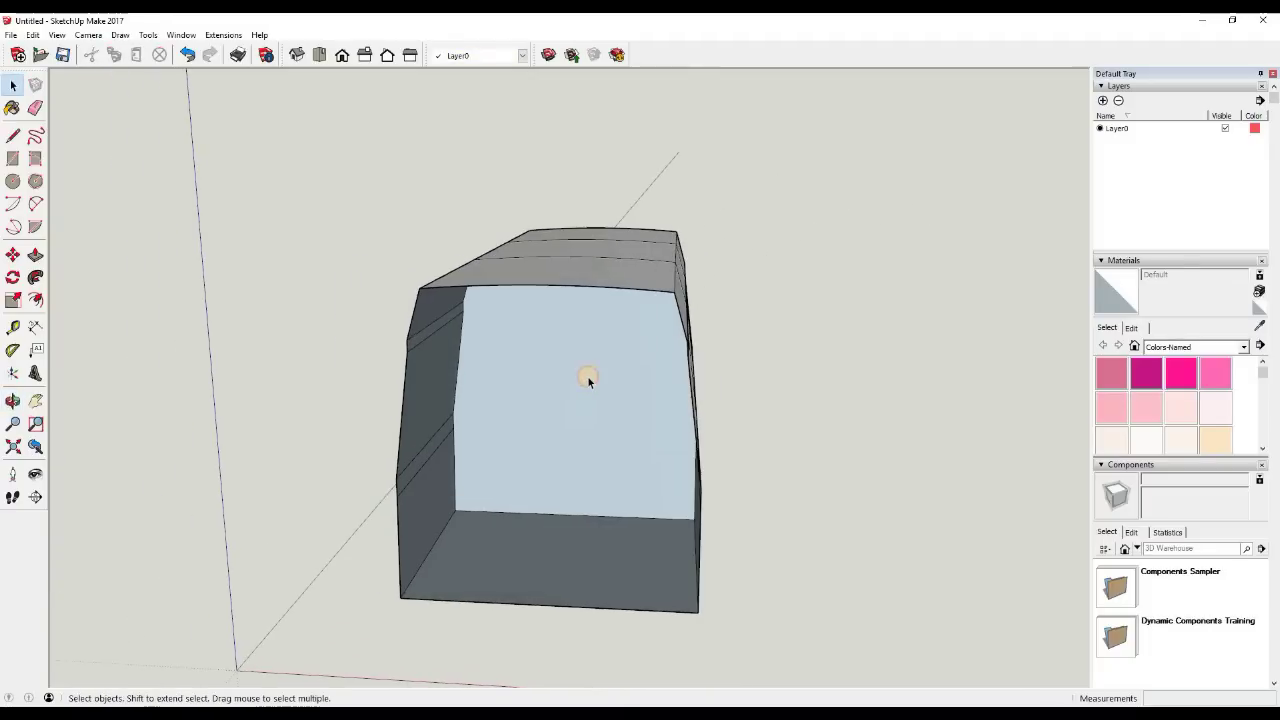
pyautogui.click(588, 377)
pyautogui.press('Delete')
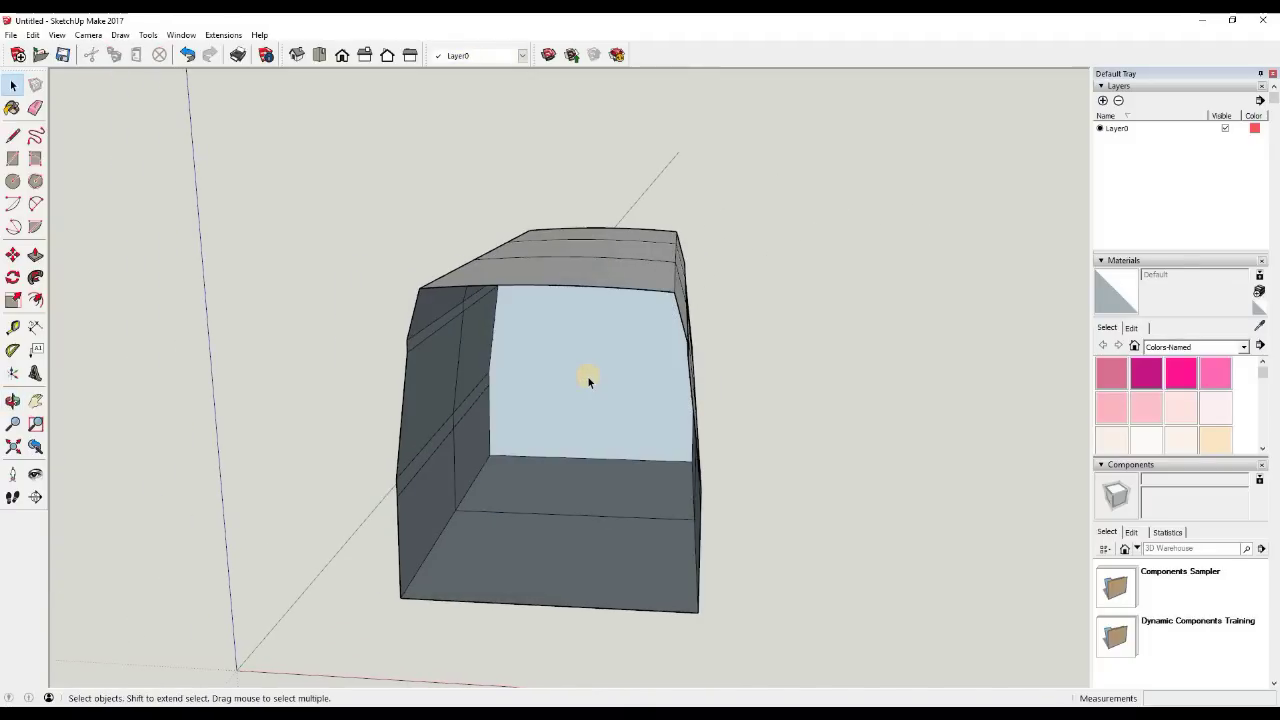
pyautogui.click(588, 377)
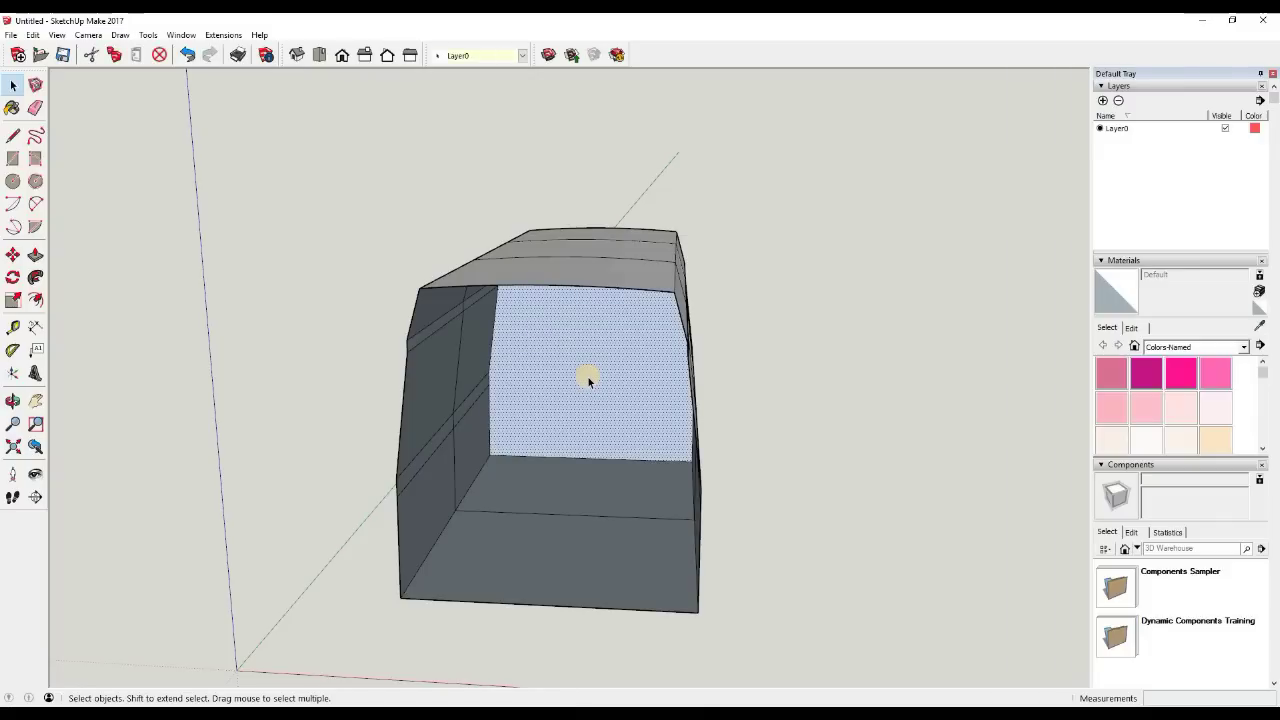
pyautogui.press('Delete')
# Erase the section division lines across the ceiling and floor inside the body, keeping those on the side walls
pyautogui.moveTo(616, 414)
pyautogui.mouseDown(button='middle')
pyautogui.moveTo(600, 391)
pyautogui.moveTo(643, 434)
pyautogui.moveTo(737, 423)
pyautogui.moveTo(677, 450)
pyautogui.moveTo(628, 424)
pyautogui.mouseUp(button='middle')
pyautogui.scroll(3, 628, 424)
pyautogui.scroll(-2, 628, 424)
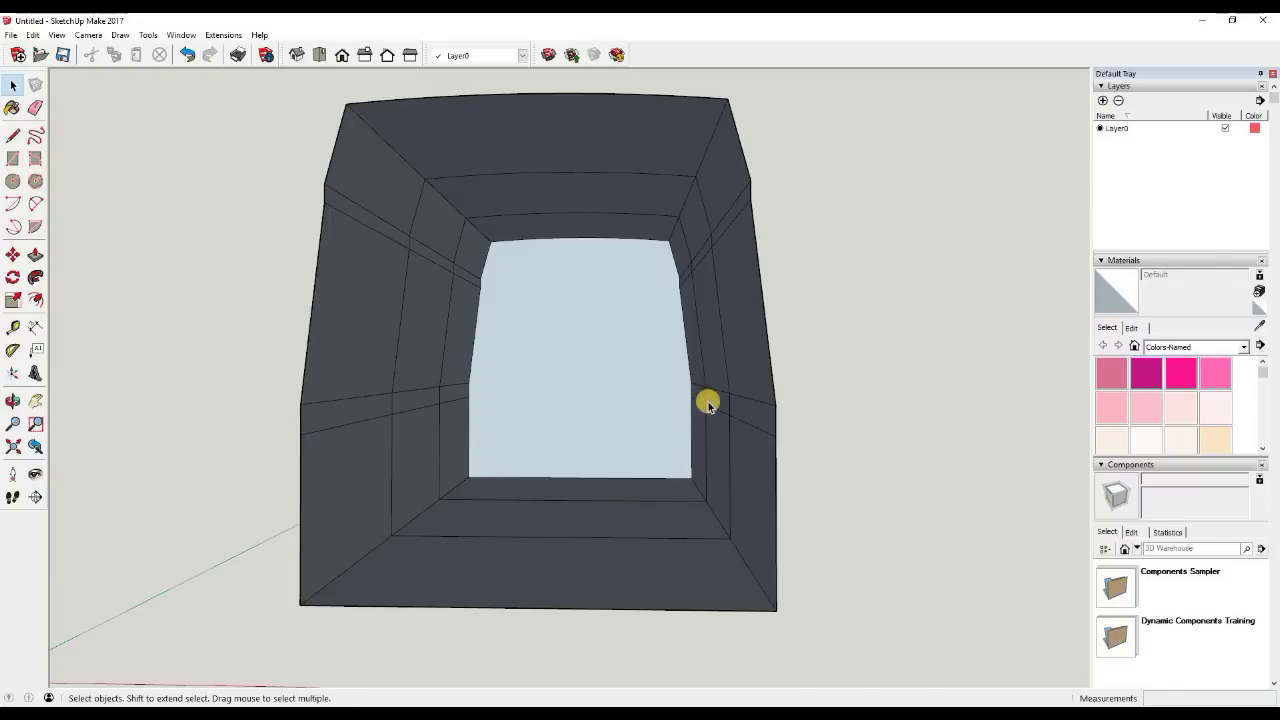
pyautogui.scroll(2, 625, 310)
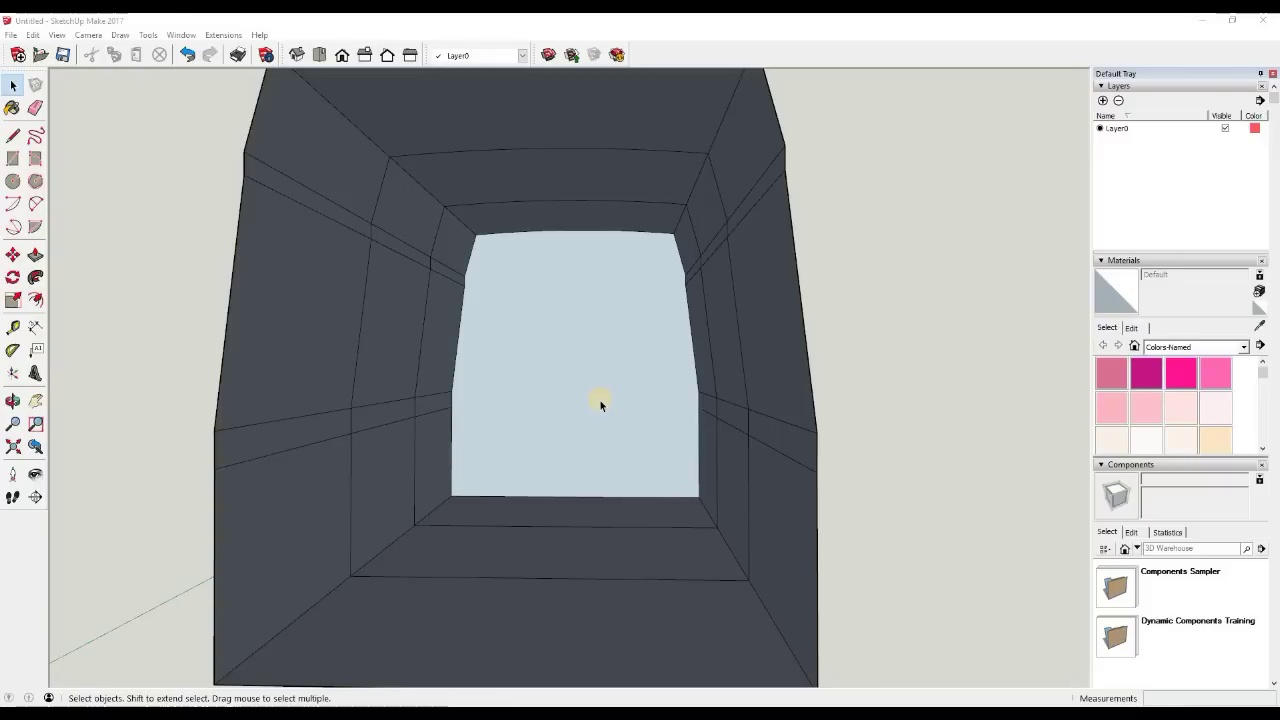
pyautogui.click(36, 108)
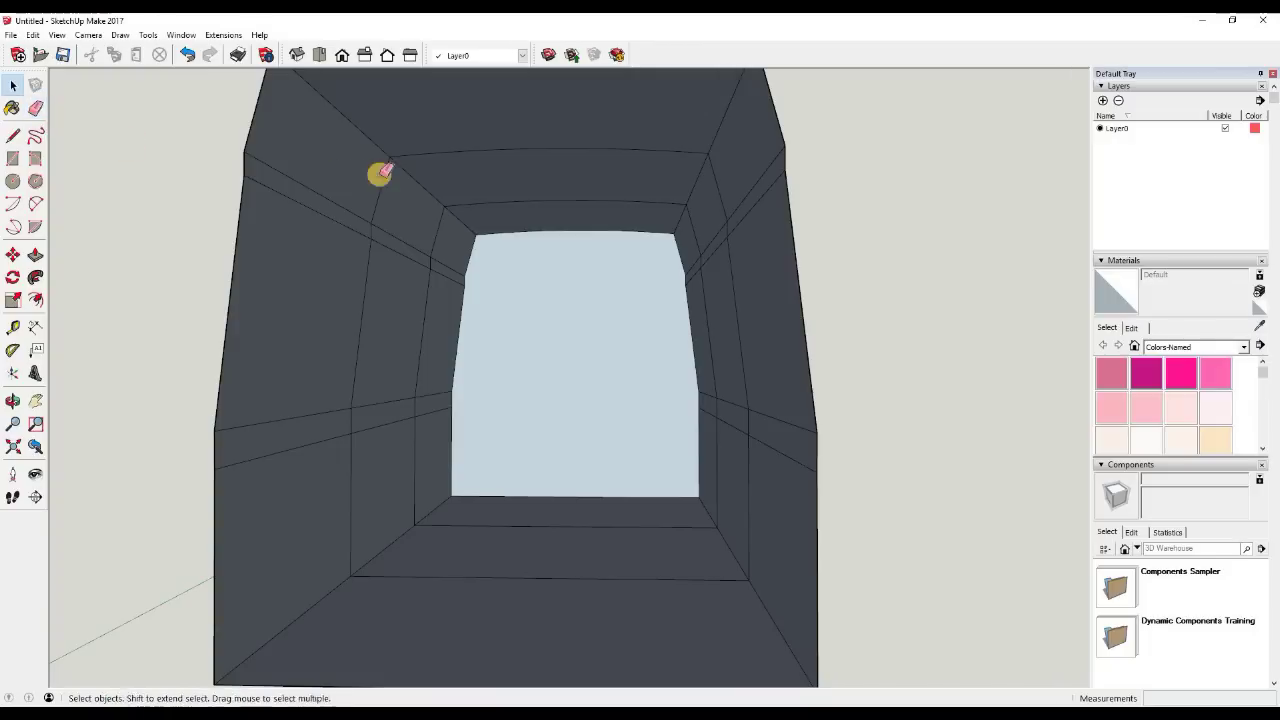
pyautogui.click(590, 149)
pyautogui.click(587, 203)
pyautogui.click(578, 528)
pyautogui.click(575, 578)
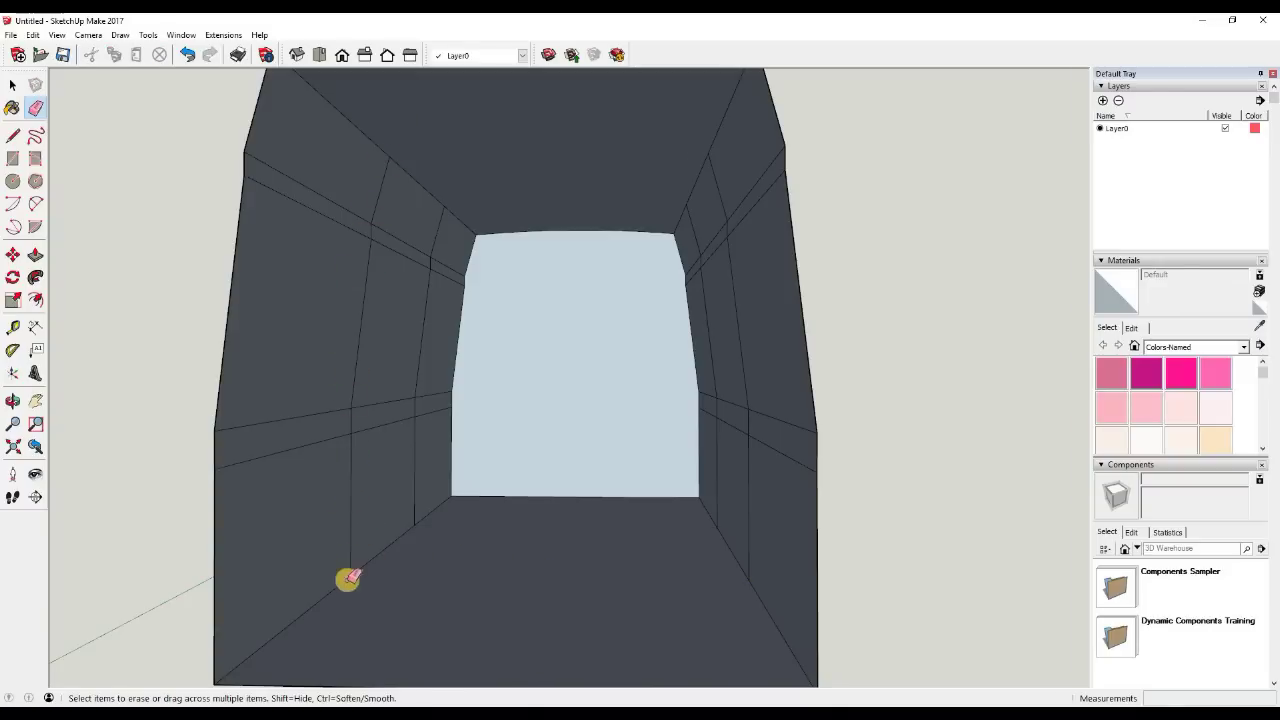
pyautogui.scroll(-3, 568, 461)
pyautogui.scroll(-2, 573, 463)
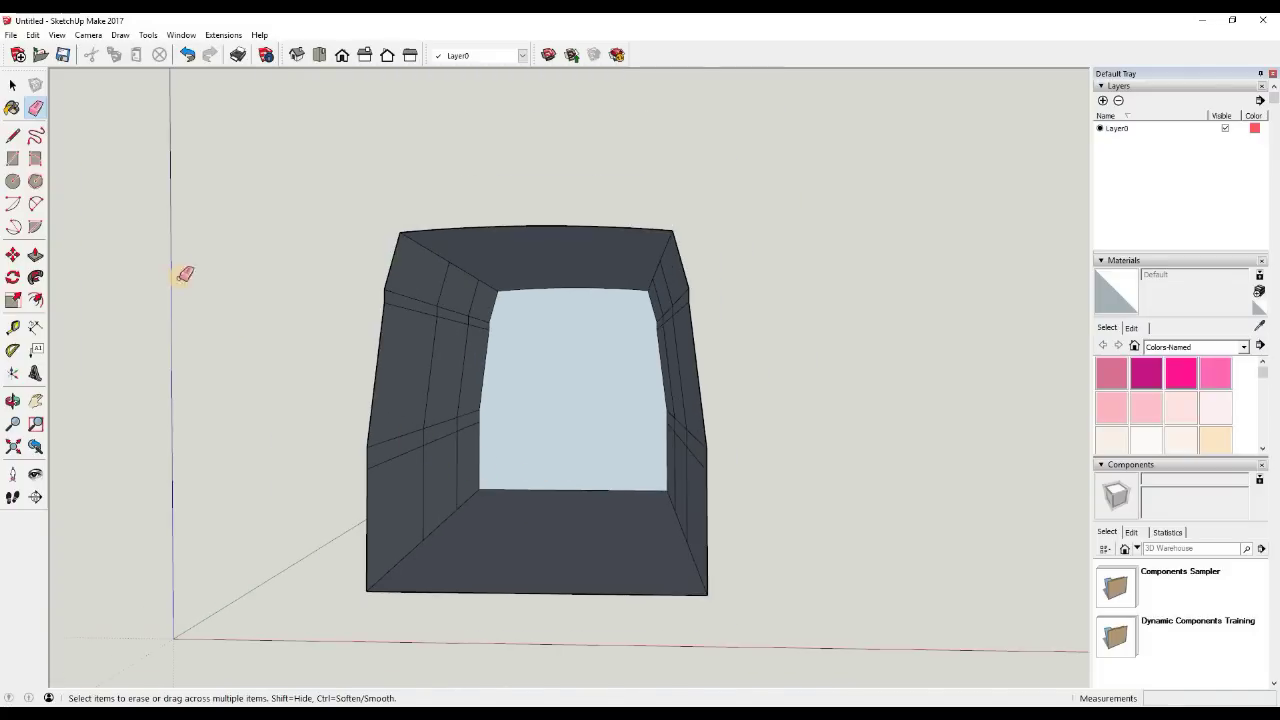
# Try a crossing selection and an enclosing window selection around the van floor, clearing each selection
pyautogui.click(13, 86)
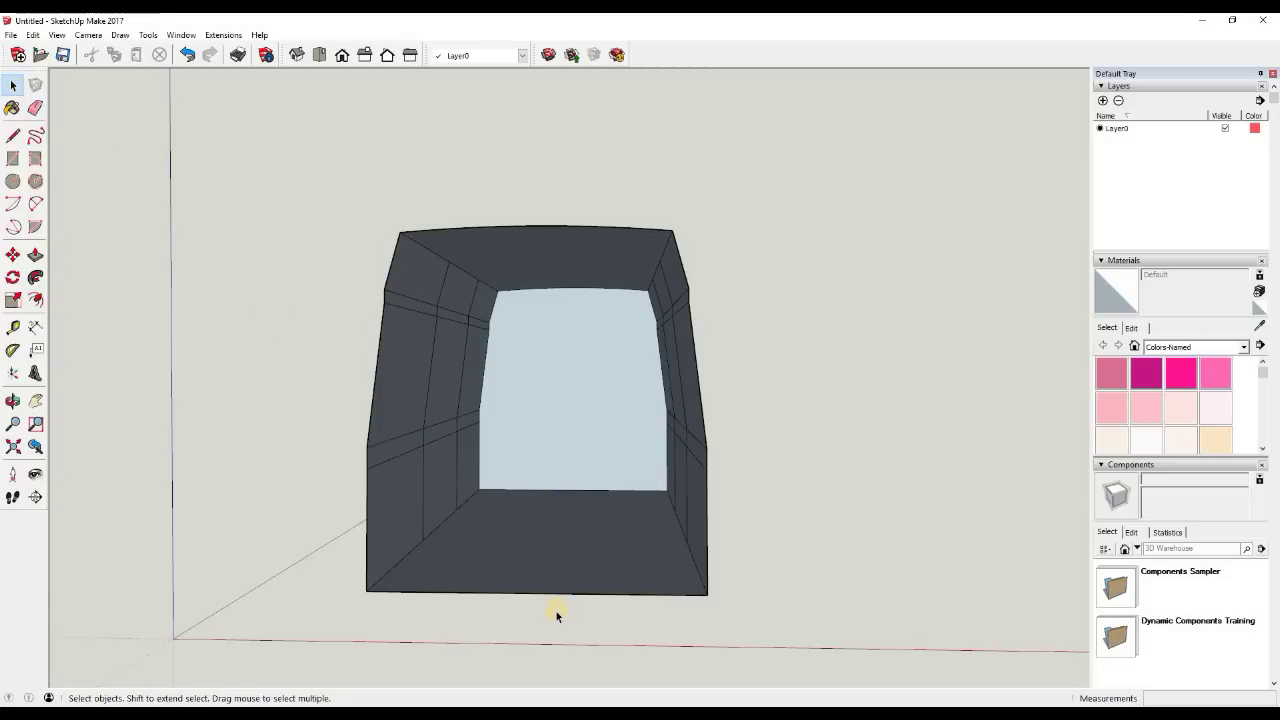
pyautogui.moveTo(521, 502); pyautogui.dragTo(538, 474, button='middle')
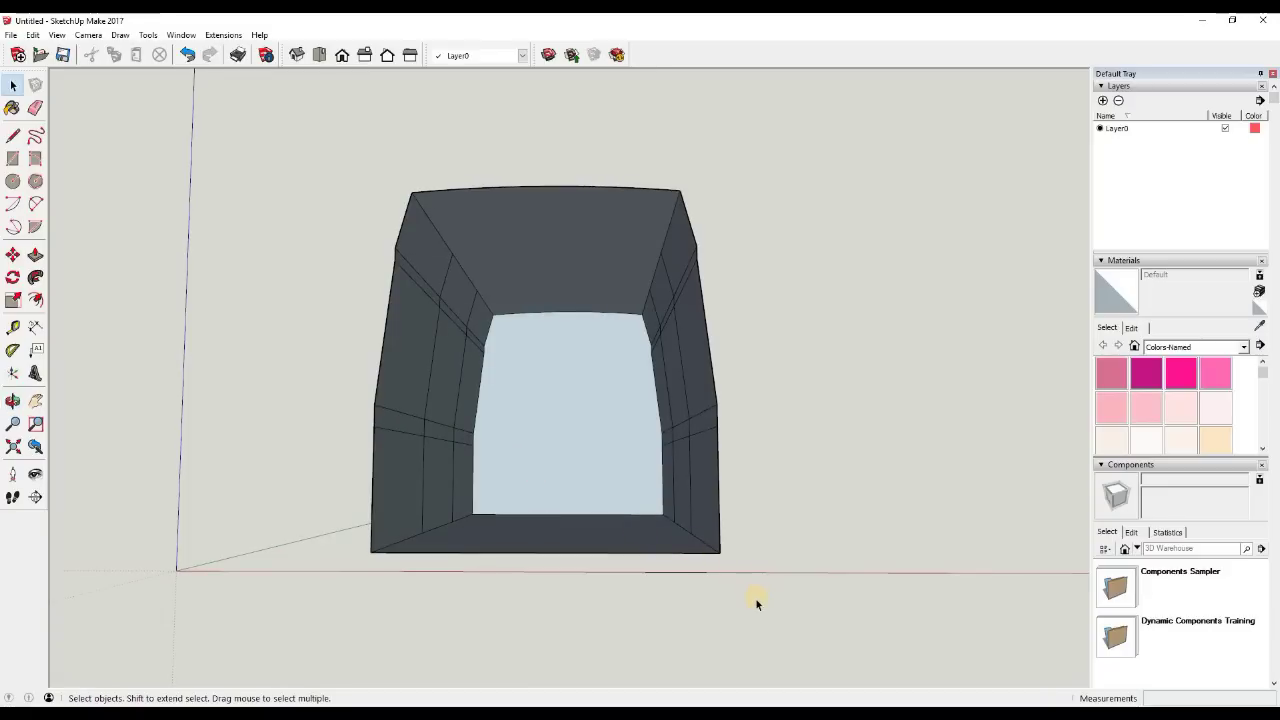
pyautogui.moveTo(754, 596); pyautogui.dragTo(342, 498)
pyautogui.moveTo(344, 489); pyautogui.dragTo(344, 489)
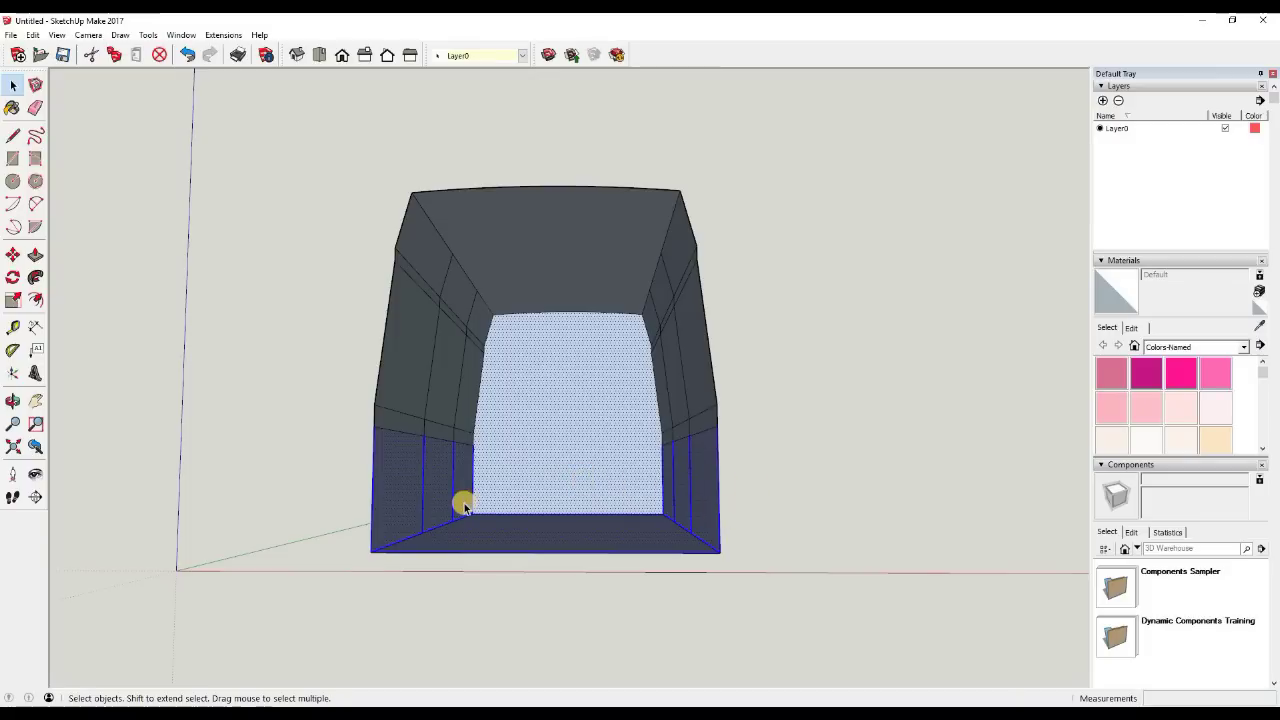
pyautogui.click(337, 590)
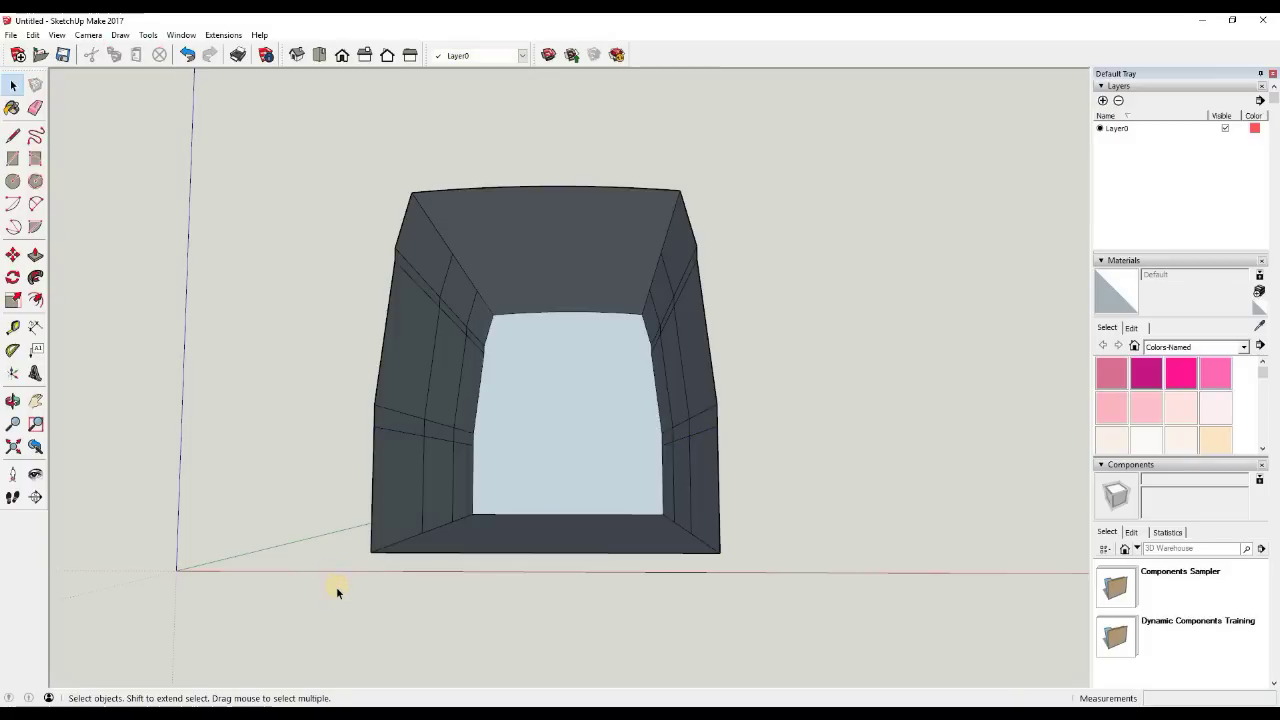
pyautogui.moveTo(336, 587); pyautogui.dragTo(753, 498)
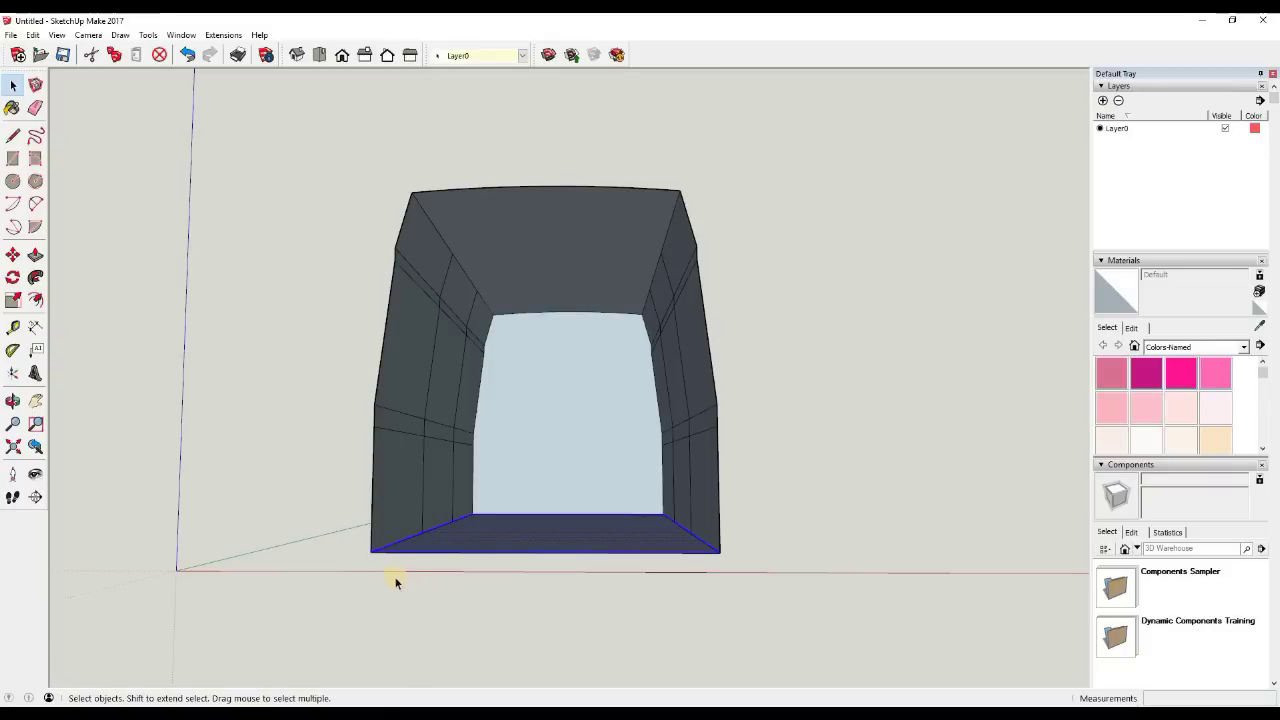
pyautogui.click(334, 590)
# Select only the floor face with its edges and make it a component named Floor
pyautogui.moveTo(324, 588); pyautogui.dragTo(770, 492)
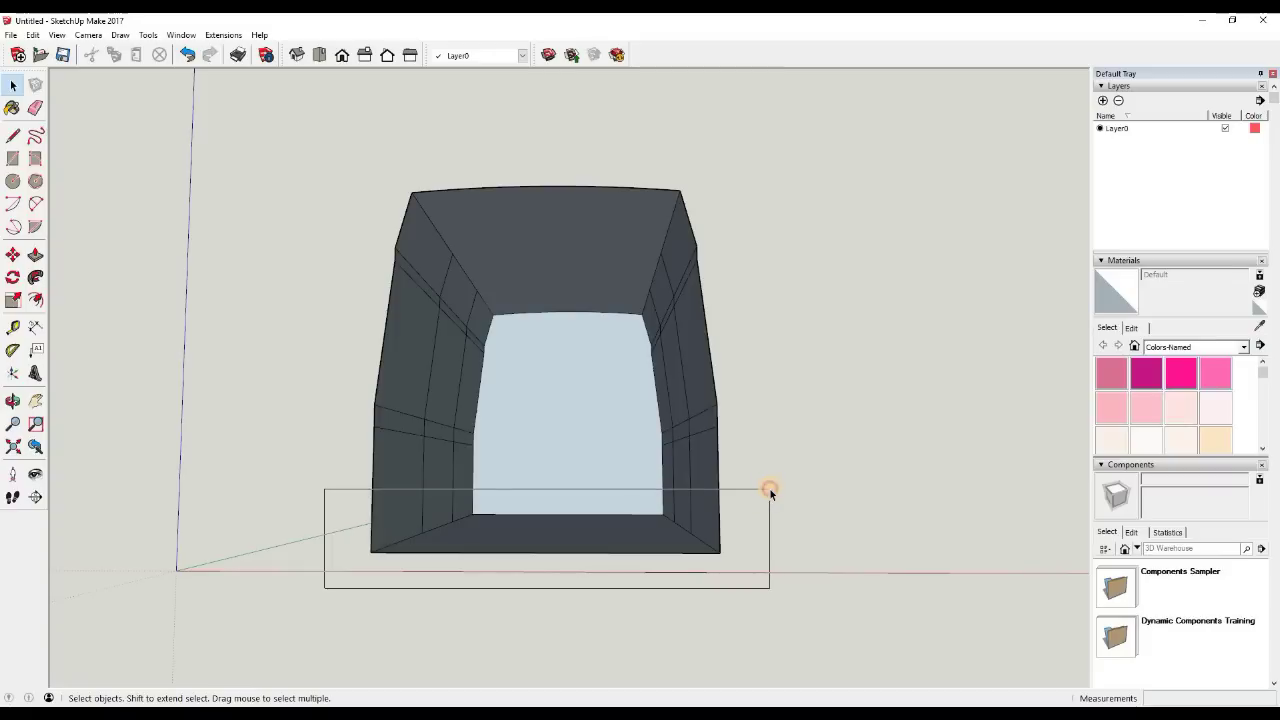
pyautogui.moveTo(770, 492); pyautogui.dragTo(770, 492)
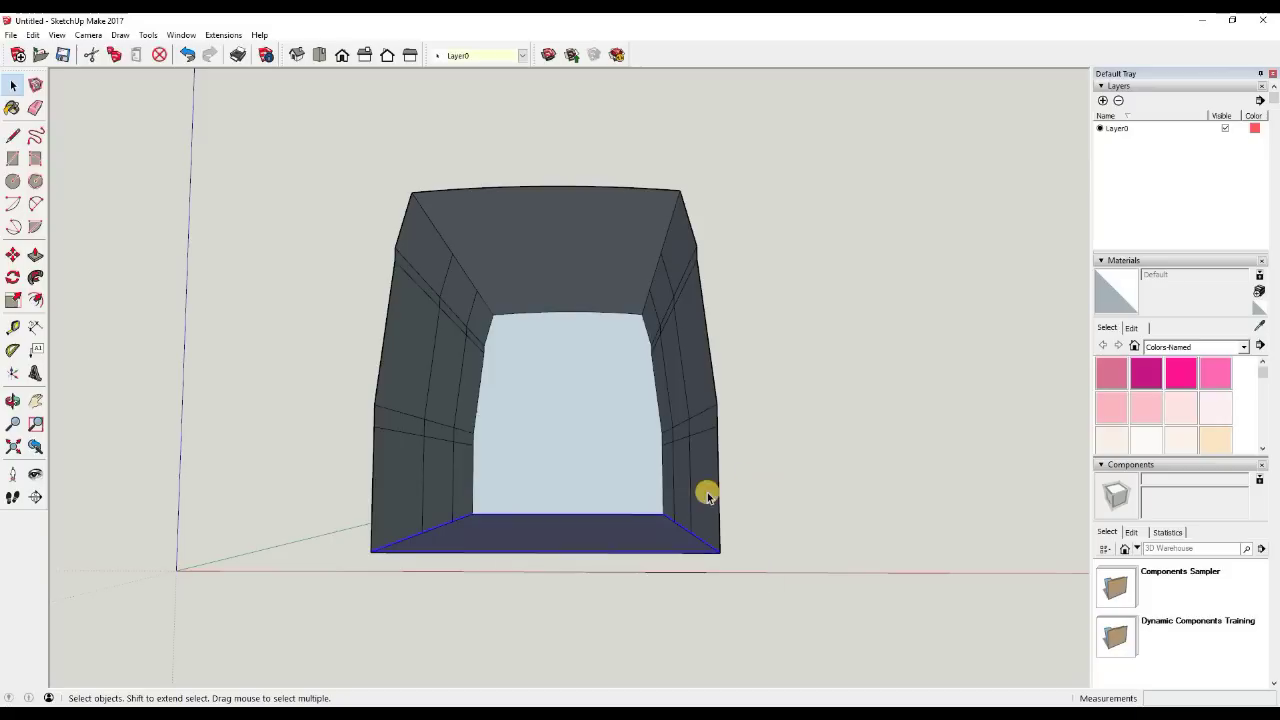
pyautogui.rightClick(548, 534)
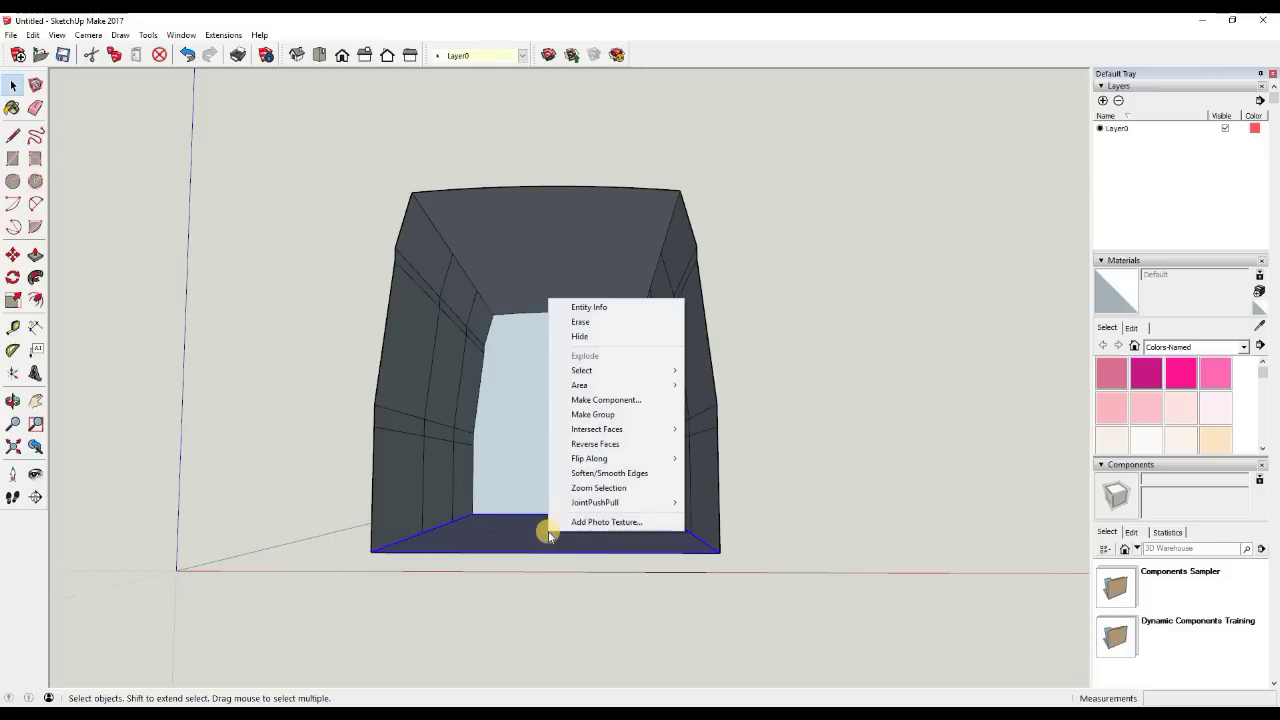
pyautogui.click(618, 400)
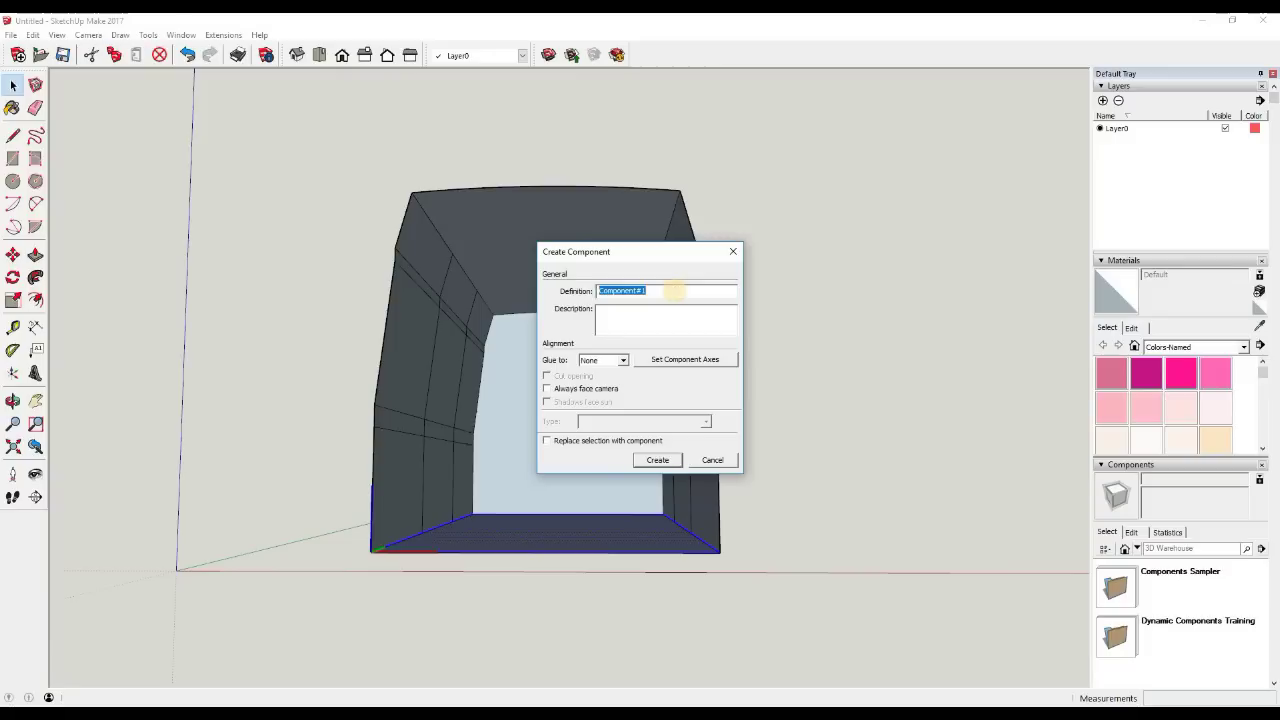
pyautogui.write('Floor')
pyautogui.click(667, 460)
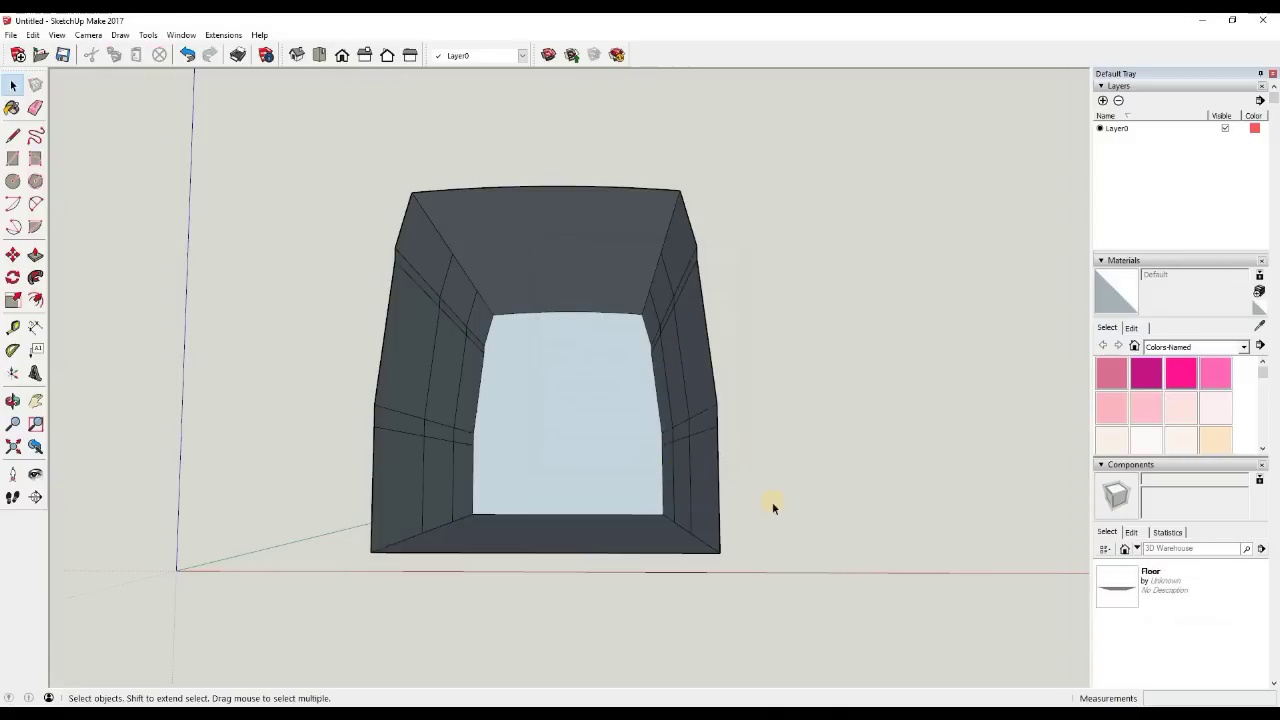
# Insert an instance of the Floor component beside the van body and remove it again
pyautogui.click(1127, 585)
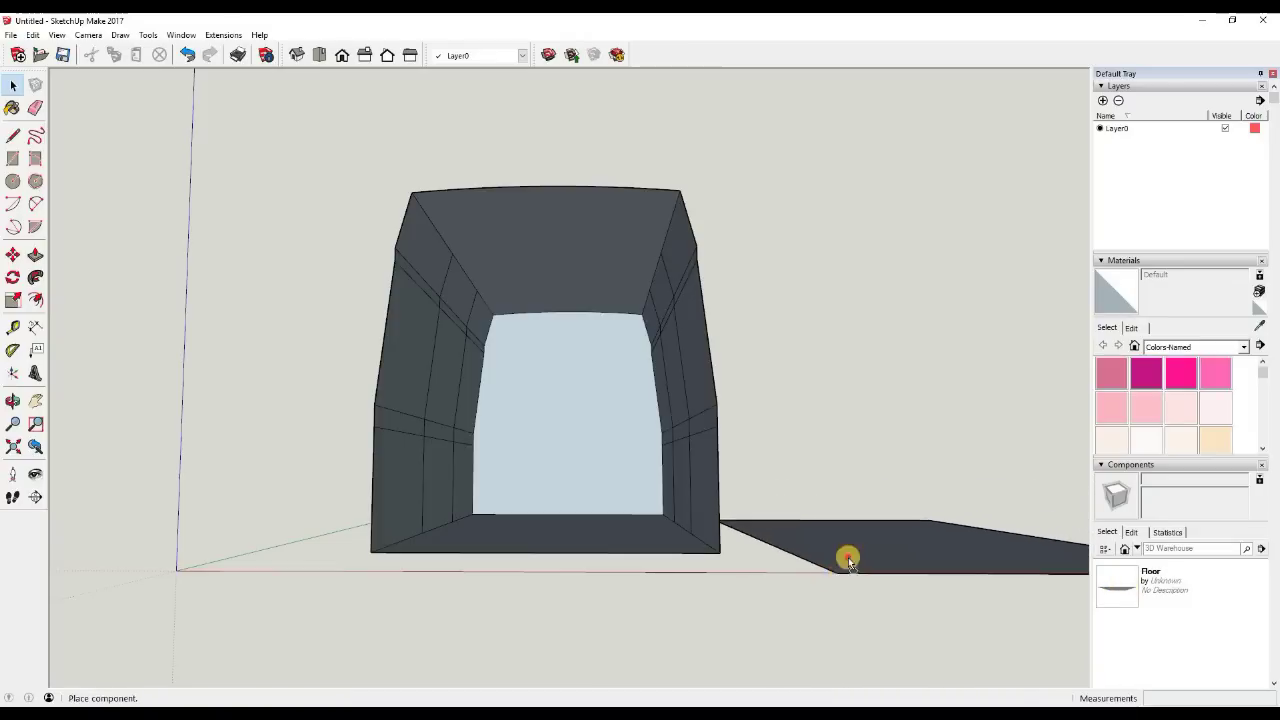
pyautogui.click(863, 523)
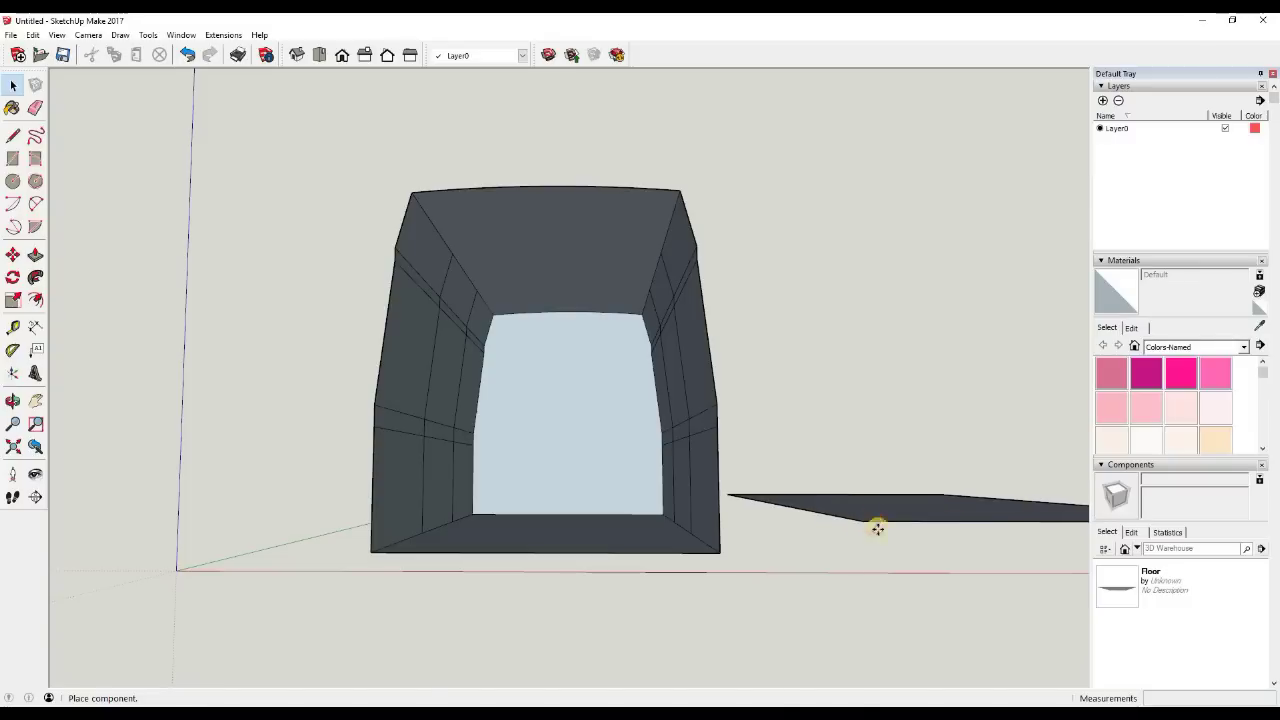
pyautogui.press('m')
pyautogui.press('Delete')
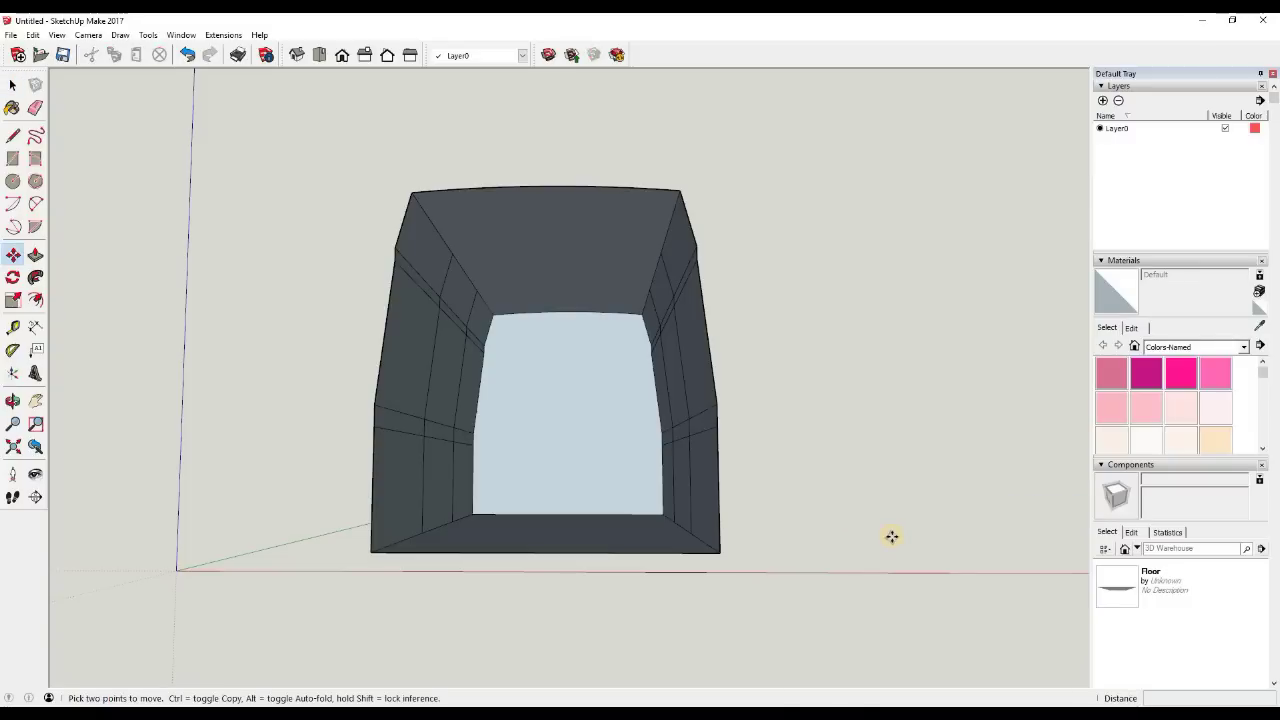
# Select only the curved roof face with its edges and make it a component named Roof
pyautogui.moveTo(803, 269); pyautogui.dragTo(809, 344, button='middle')
pyautogui.press('m')
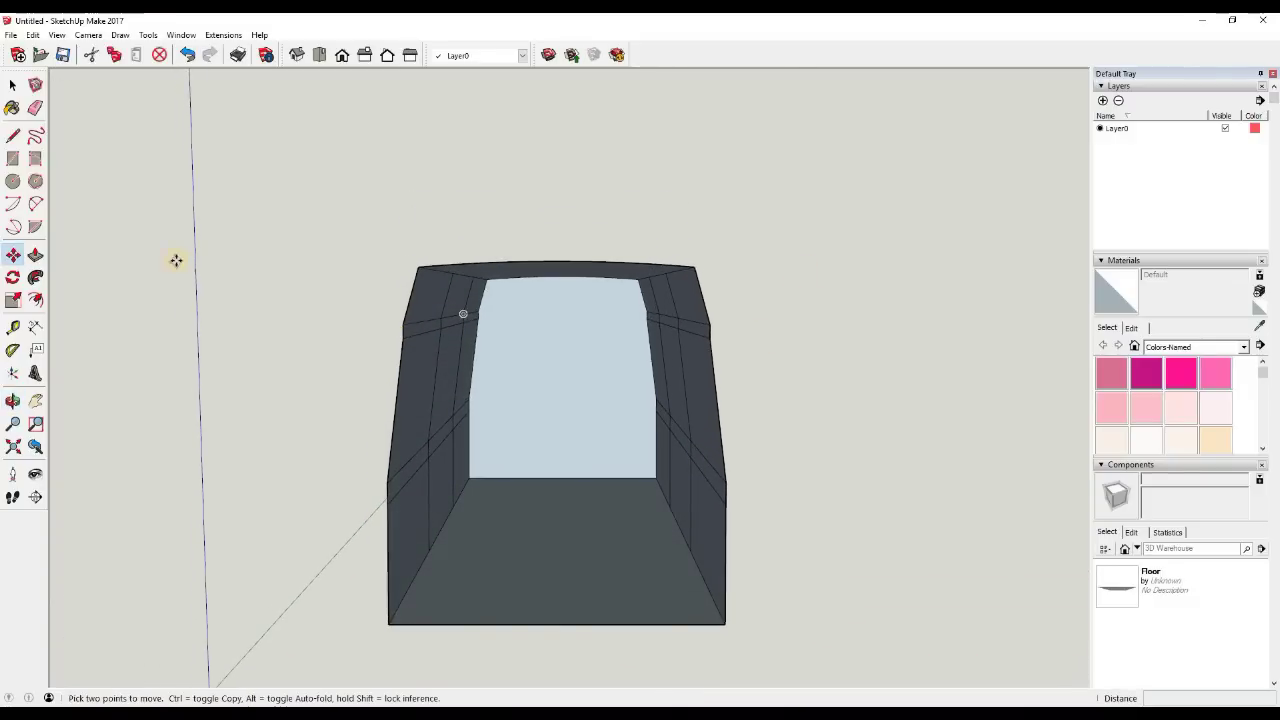
pyautogui.click(13, 85)
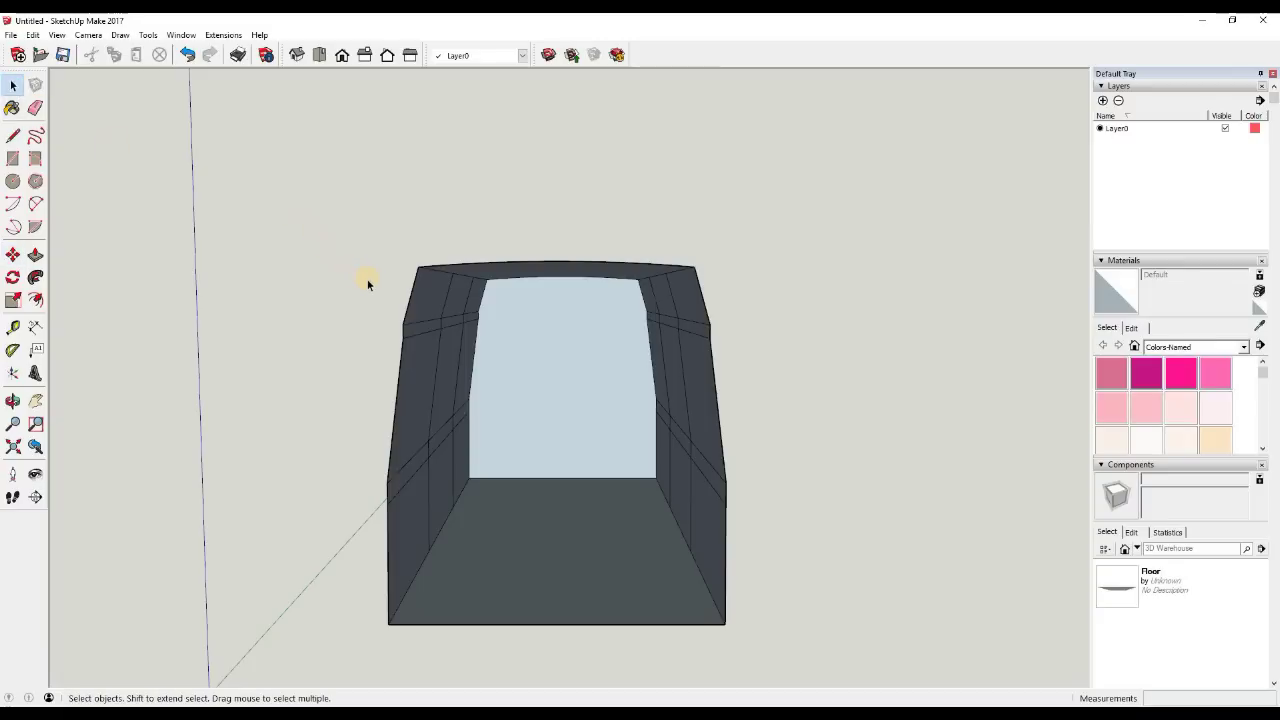
pyautogui.moveTo(372, 298); pyautogui.dragTo(740, 196)
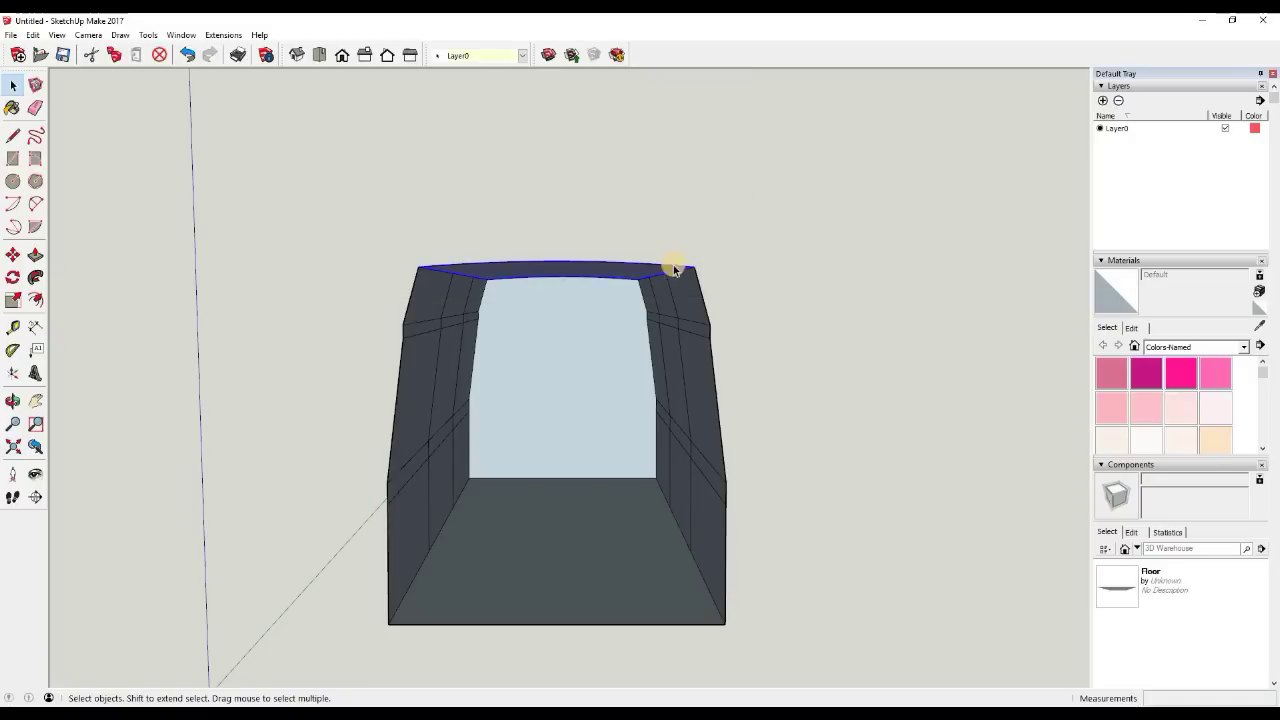
pyautogui.rightClick(534, 269)
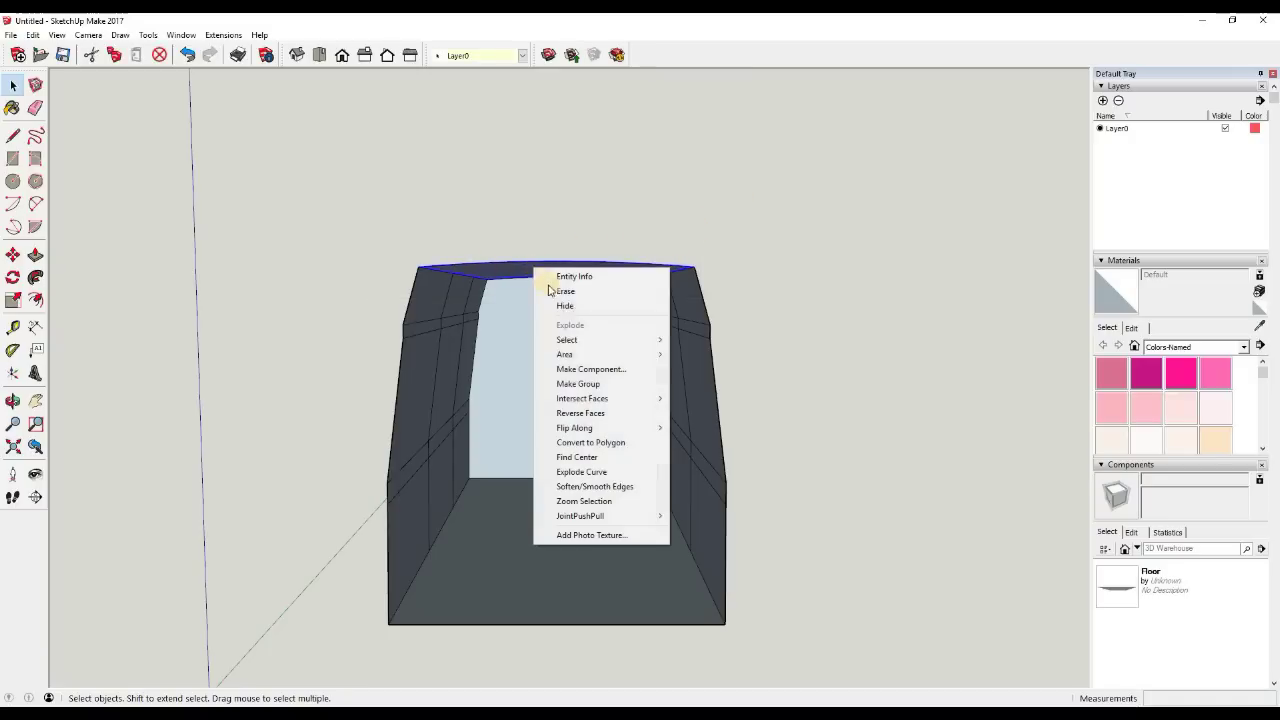
pyautogui.click(587, 369)
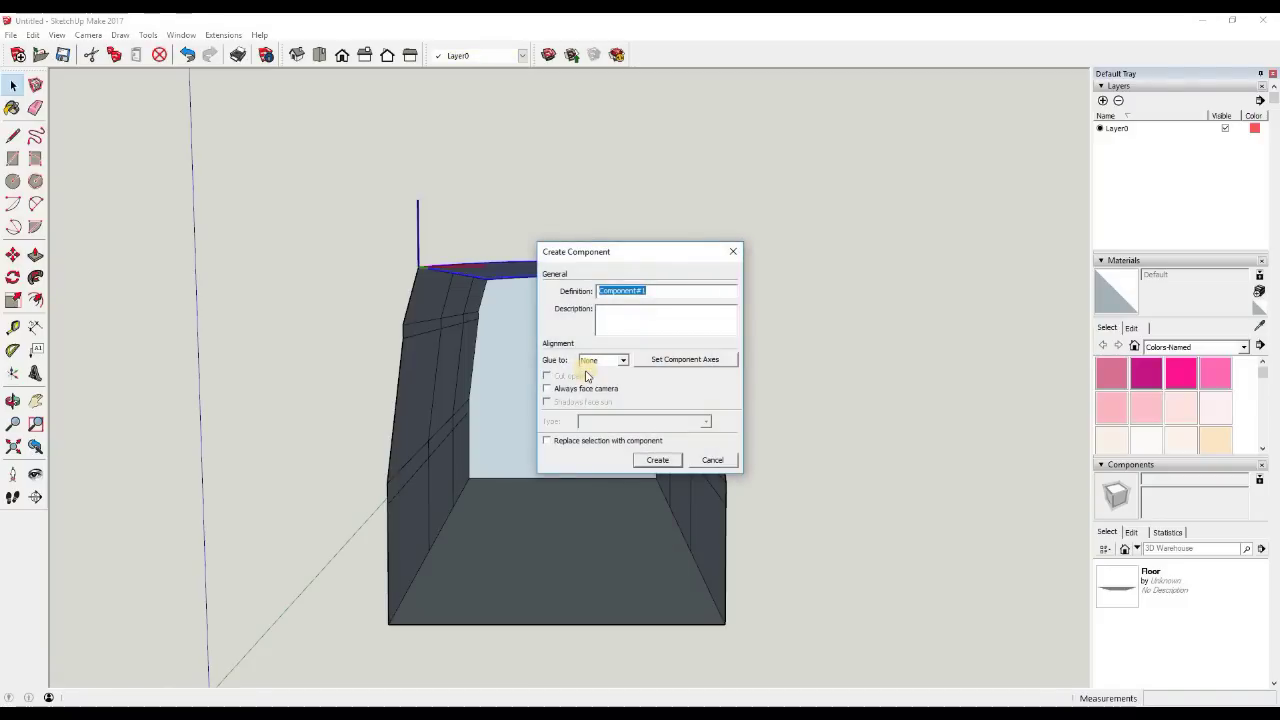
pyautogui.write('Roof')
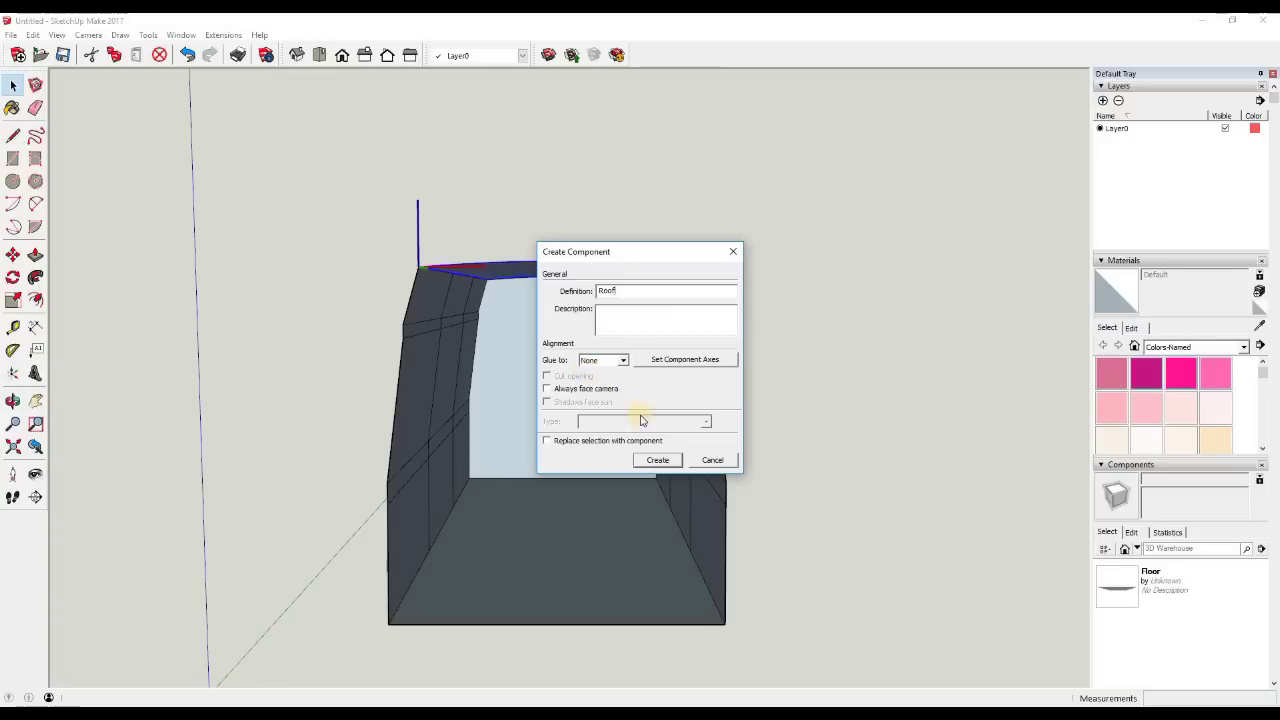
pyautogui.click(660, 460)
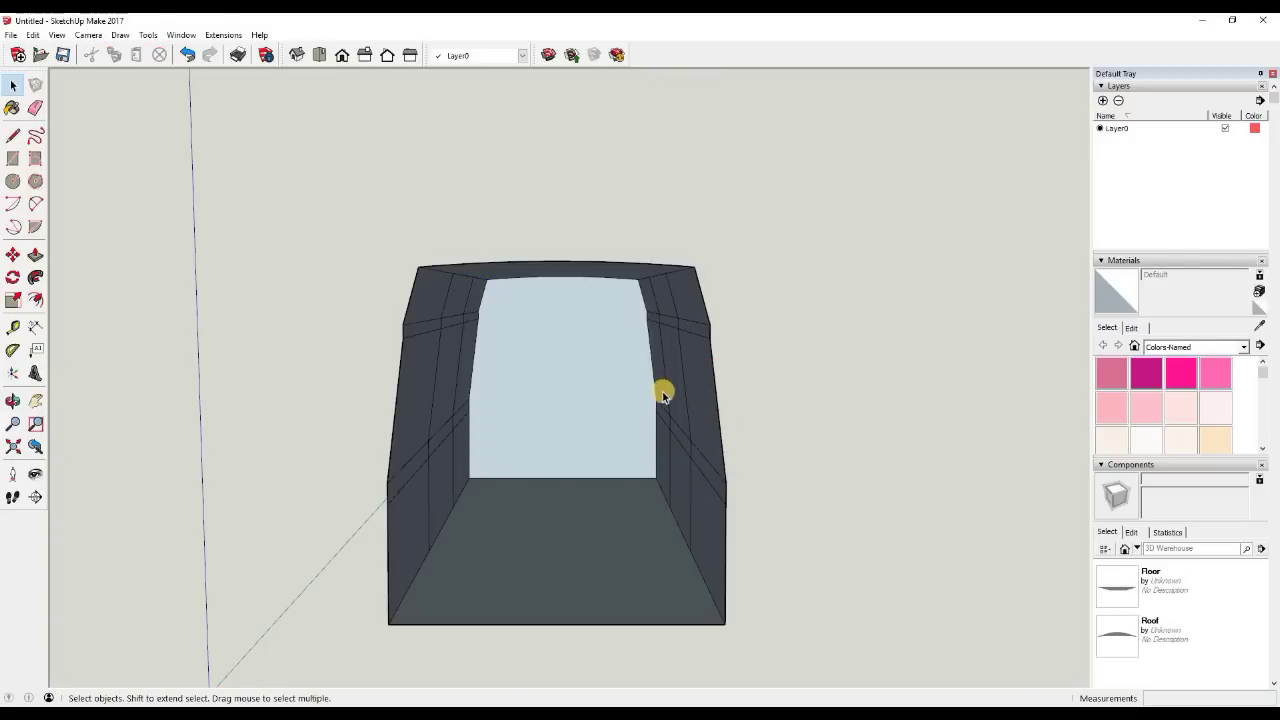
# Select the closed rear end face with its edges and make it a component named Doors
pyautogui.moveTo(855, 378); pyautogui.dragTo(350, 364, button='middle')
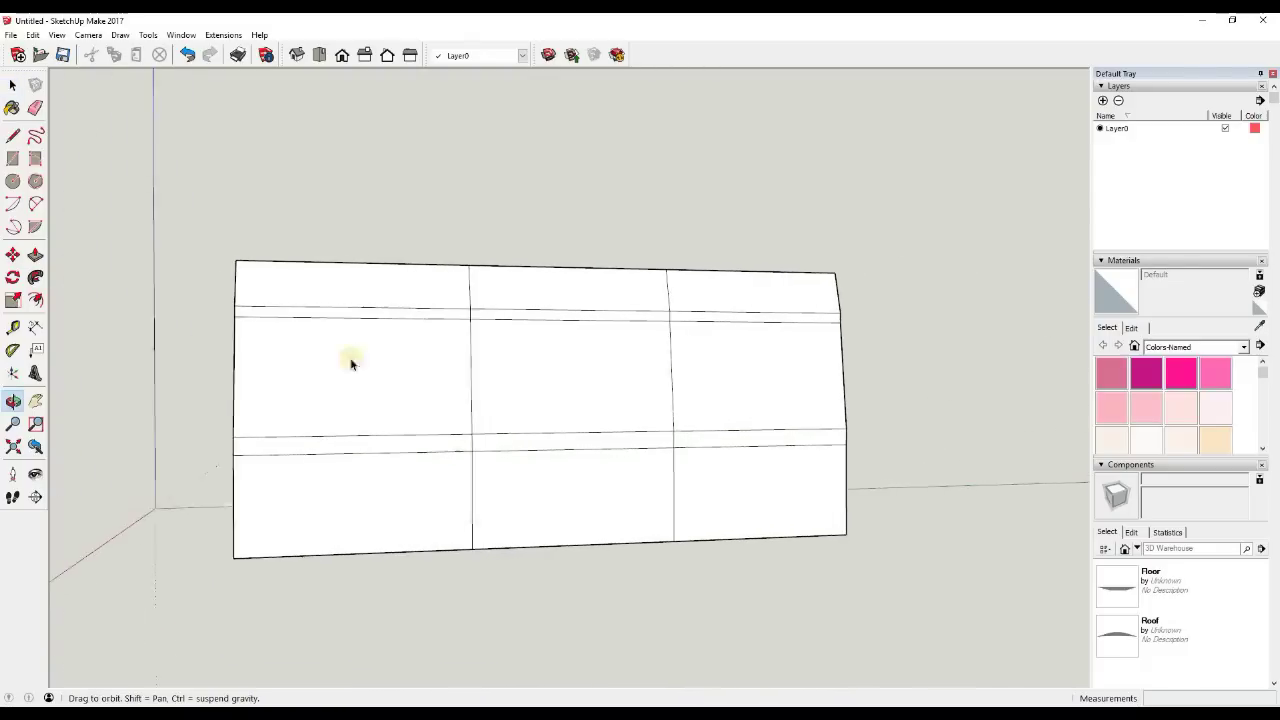
pyautogui.moveTo(720, 377); pyautogui.dragTo(565, 452, button='middle')
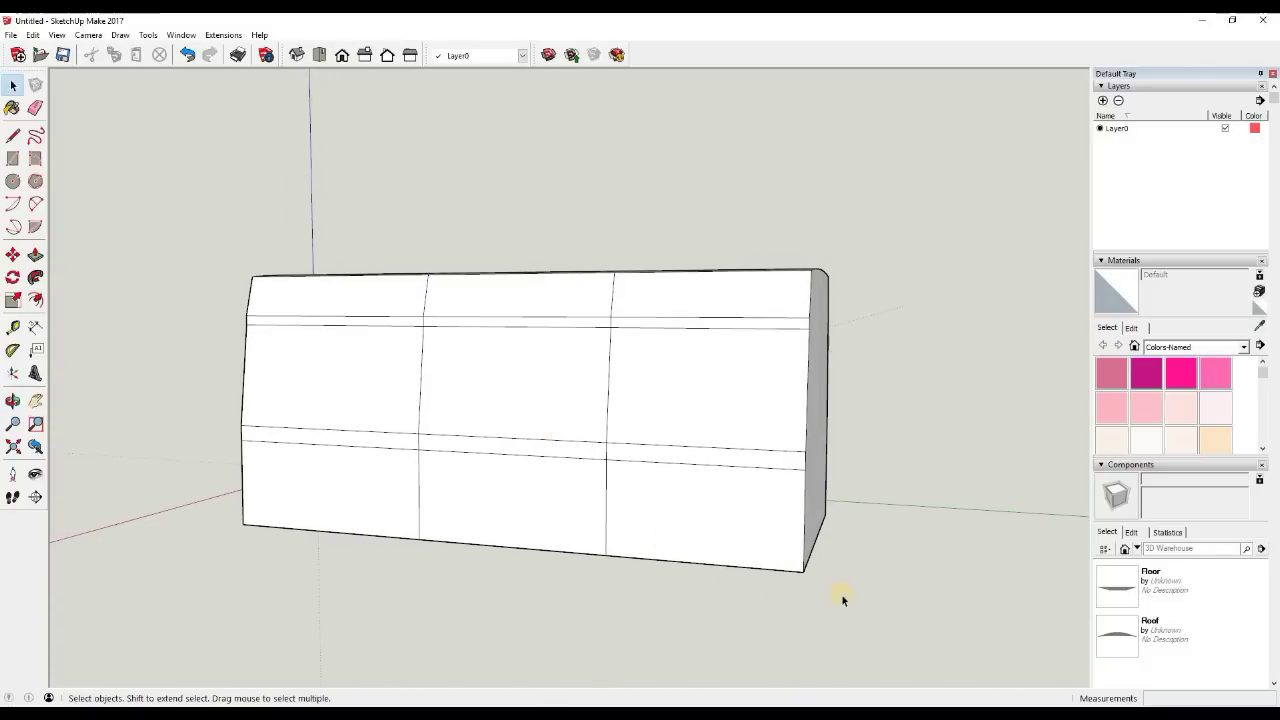
pyautogui.moveTo(751, 599)
pyautogui.mouseDown()
pyautogui.moveTo(886, 366)
pyautogui.moveTo(877, 241)
pyautogui.mouseUp()
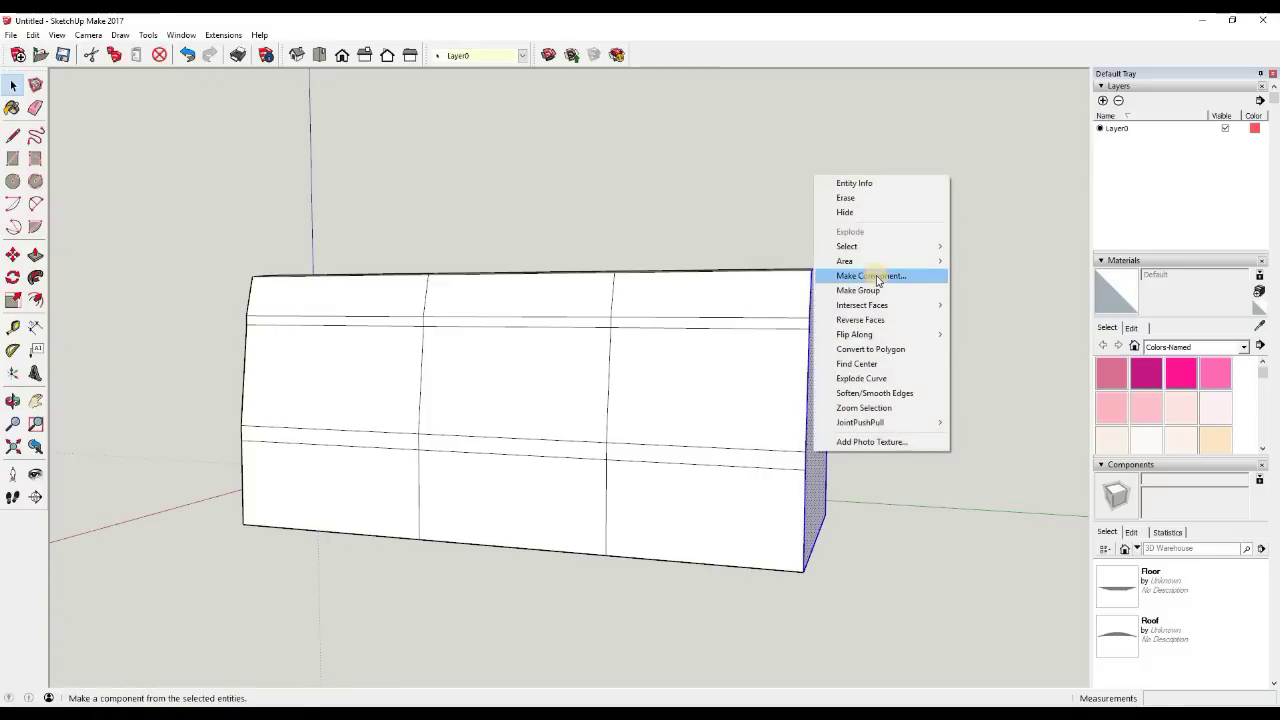
pyautogui.click(880, 275)
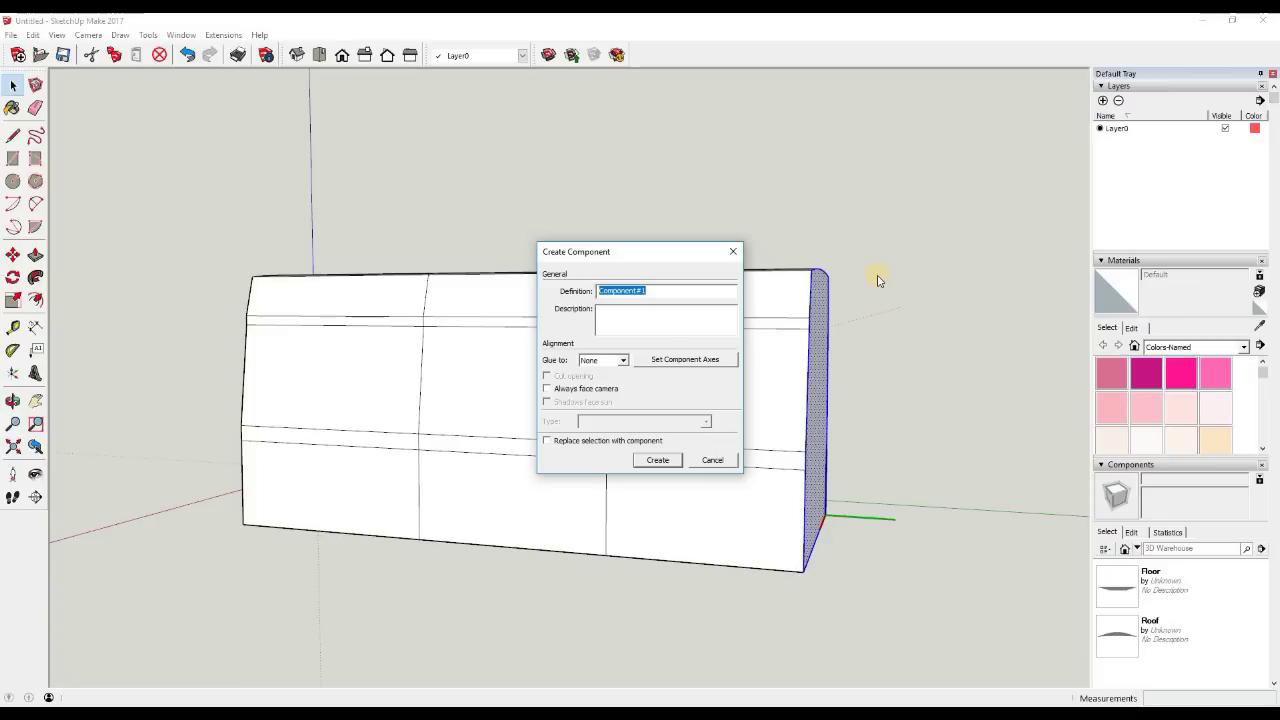
pyautogui.write('Doors')
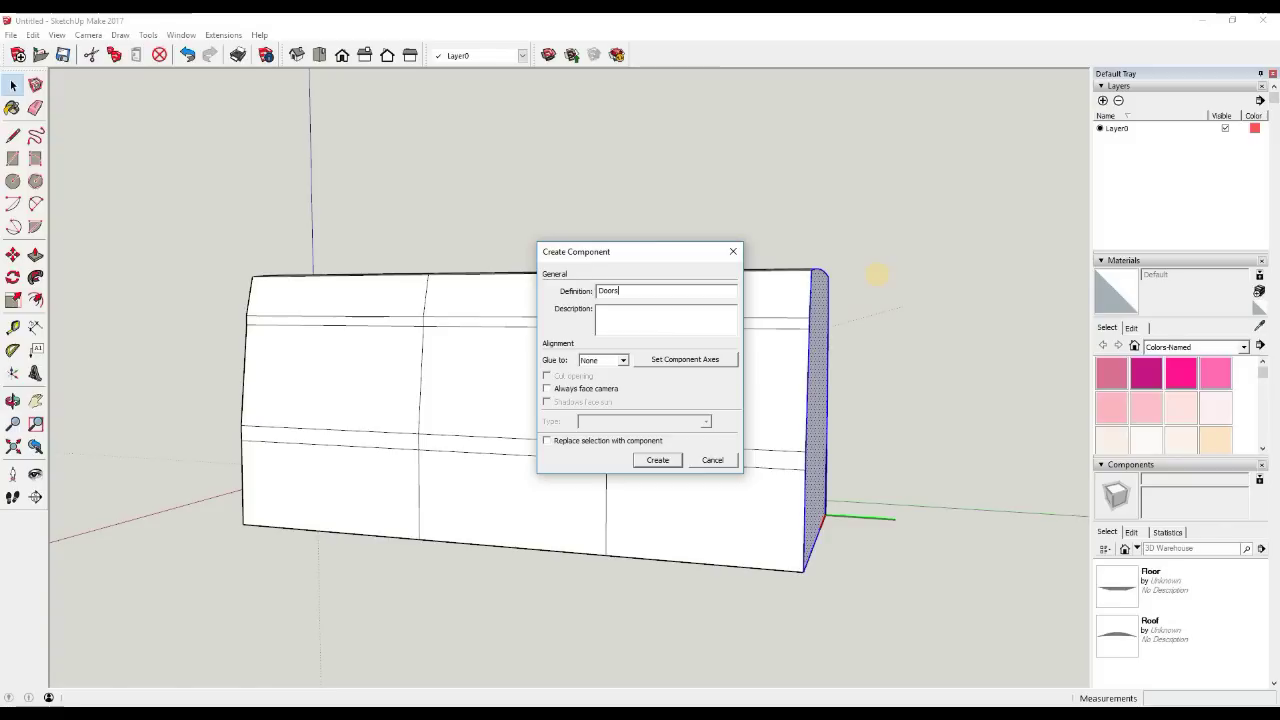
pyautogui.click(656, 460)
# Select all panels of the right side wall as seen from the open front and make a component named Right Side
pyautogui.moveTo(342, 404); pyautogui.dragTo(1052, 364, button='middle')
pyautogui.moveTo(643, 611); pyautogui.dragTo(770, 212)
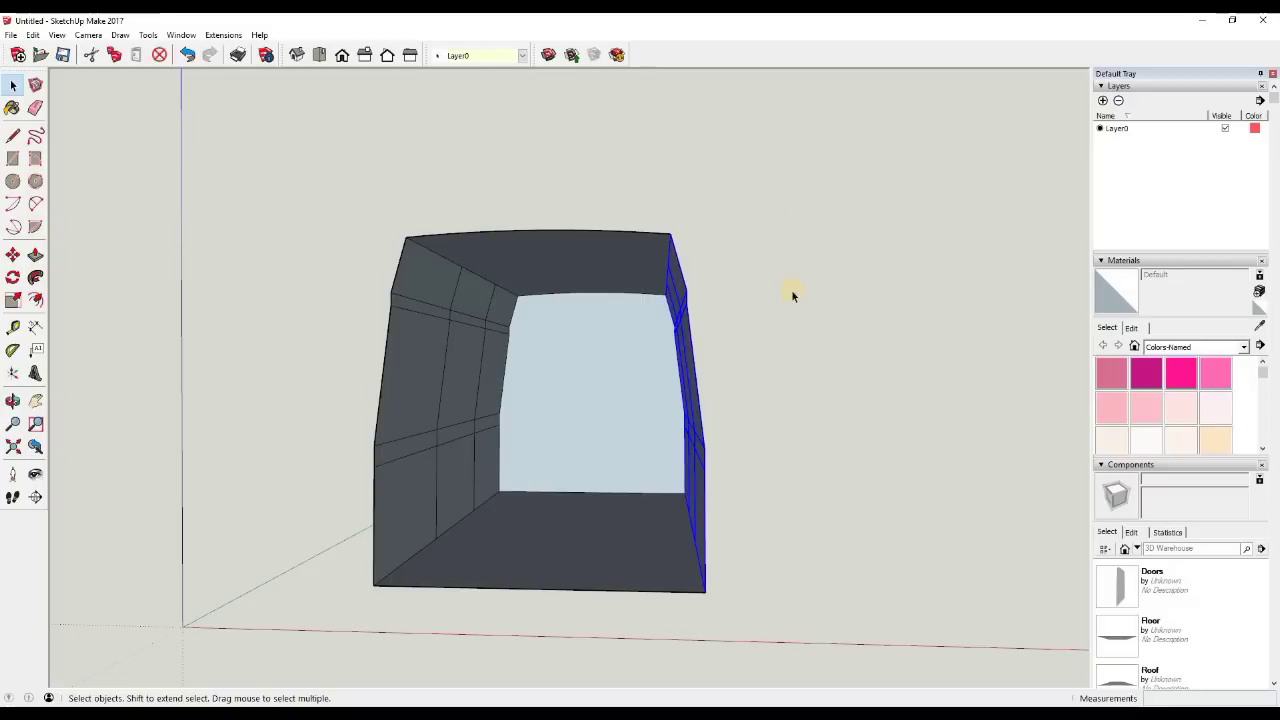
pyautogui.moveTo(816, 367); pyautogui.dragTo(672, 368, button='middle')
pyautogui.rightClick(671, 367)
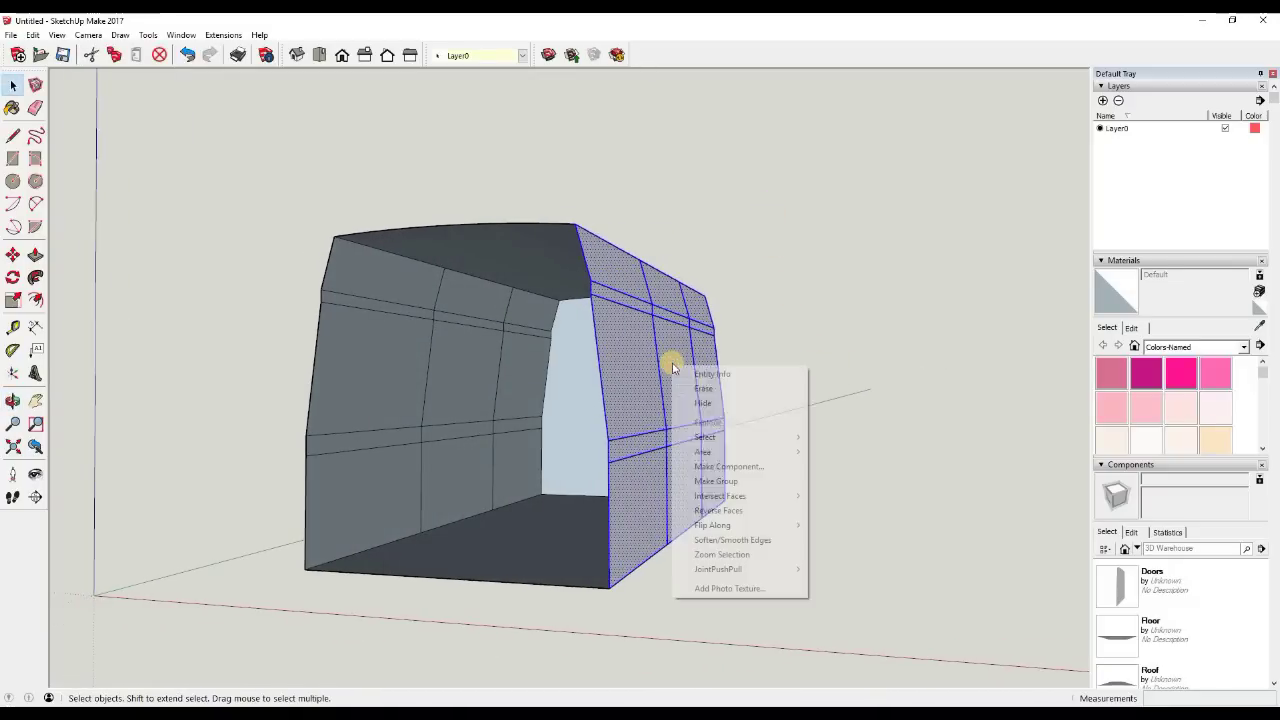
pyautogui.click(722, 467)
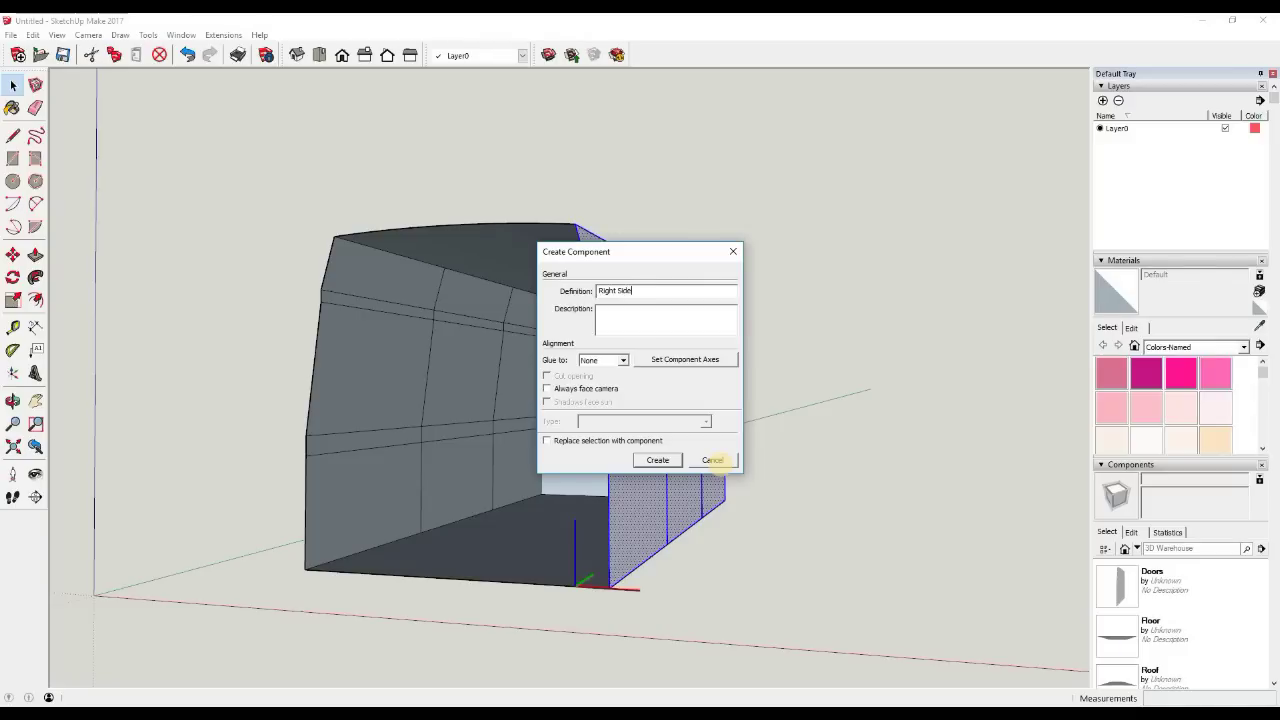
pyautogui.click(657, 460)
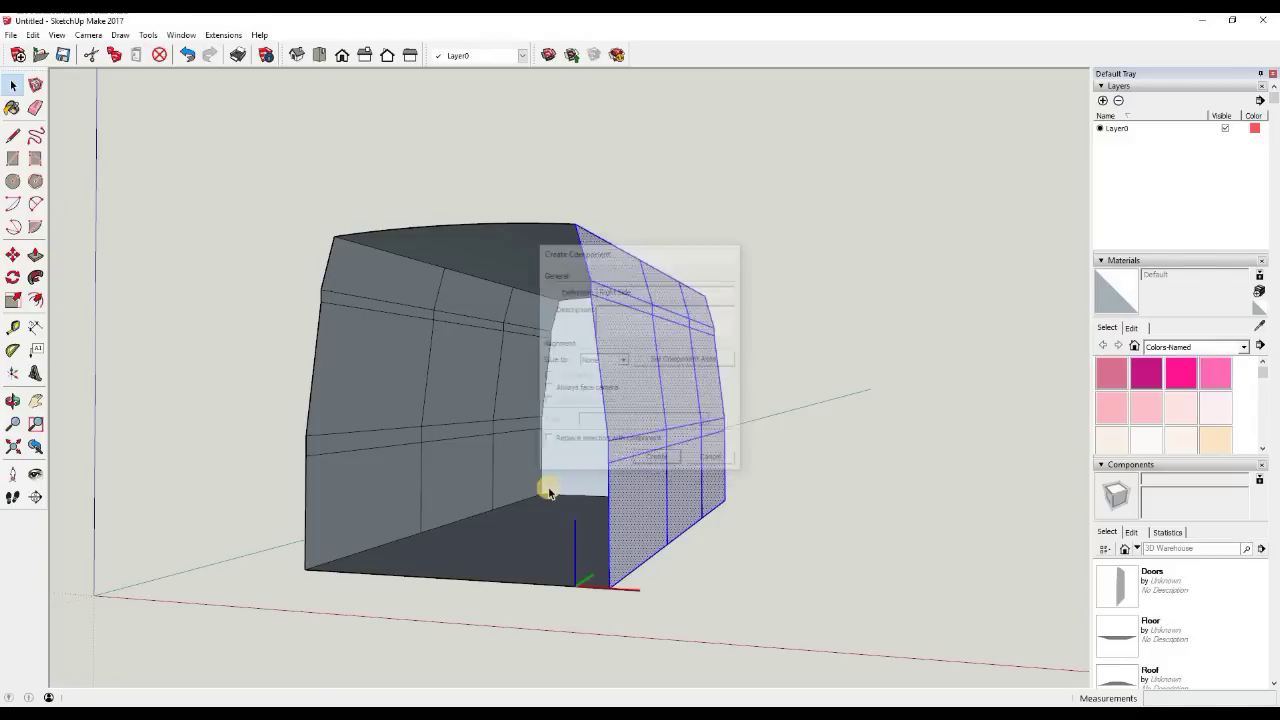
# Select all panels of the left side wall as seen from the open front and make a component named Left Side
pyautogui.moveTo(643, 463); pyautogui.dragTo(430, 606, button='middle')
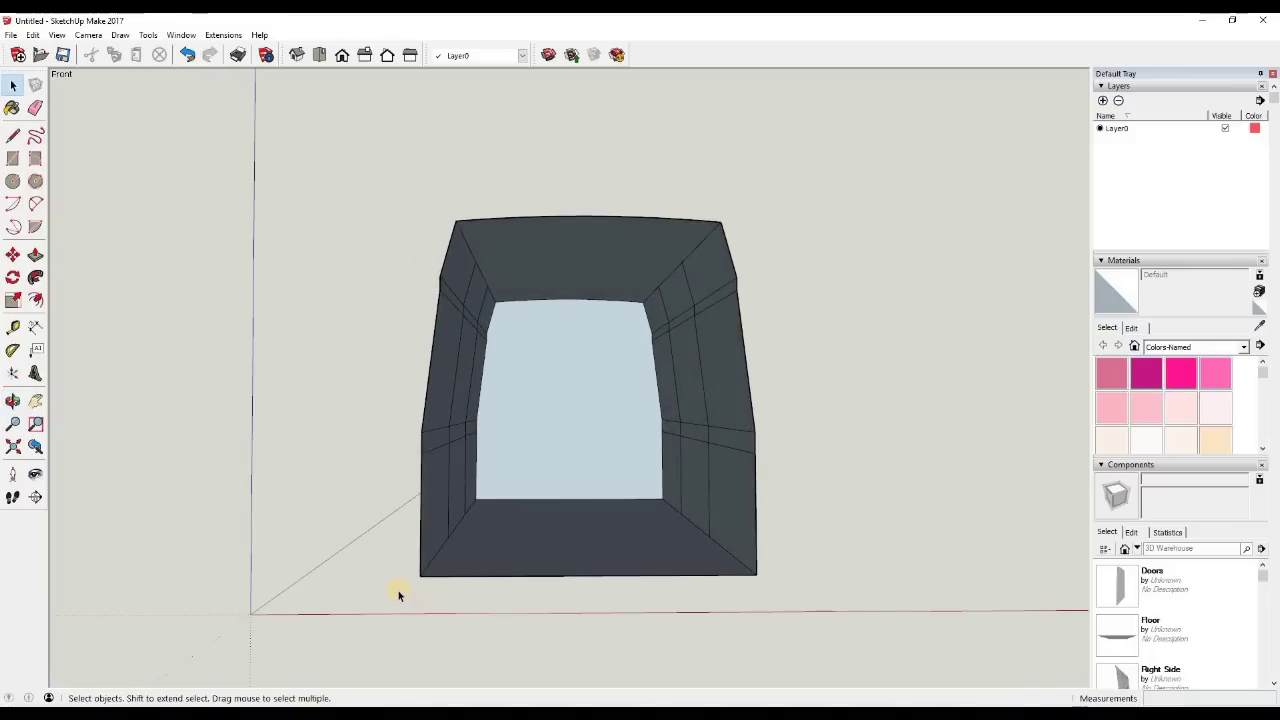
pyautogui.moveTo(391, 590); pyautogui.dragTo(499, 222)
pyautogui.rightClick(438, 360)
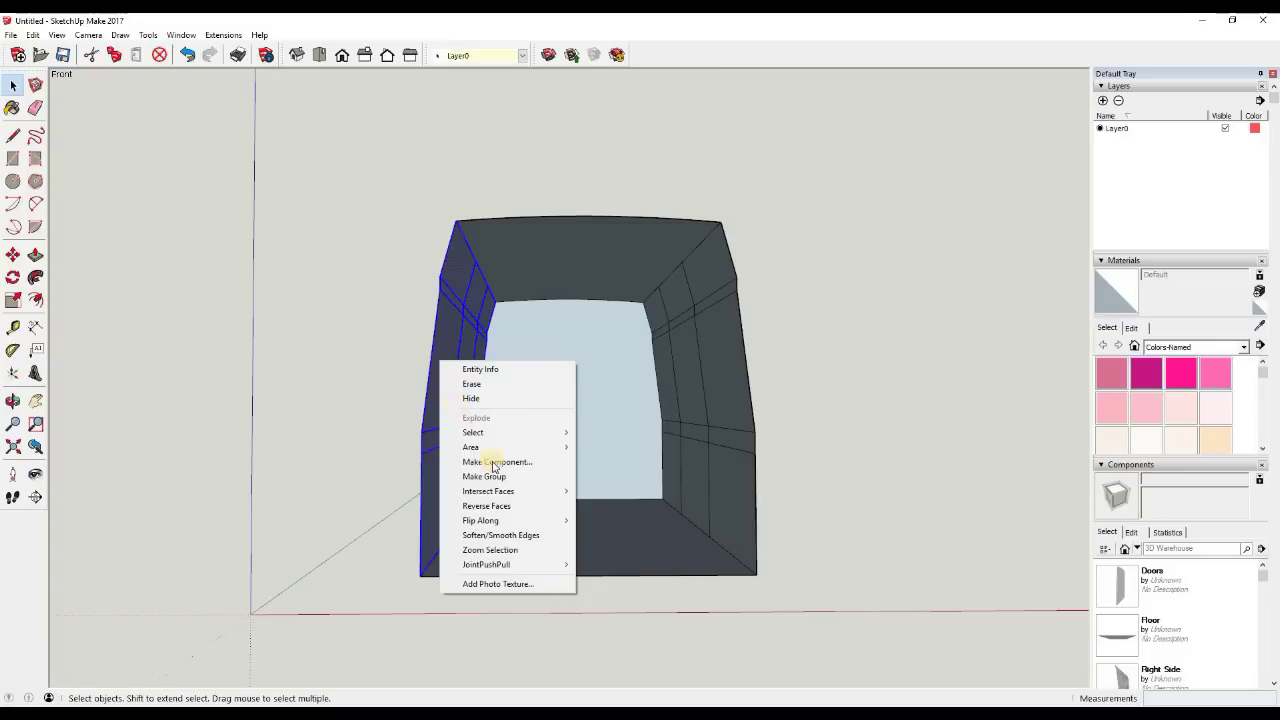
pyautogui.click(492, 463)
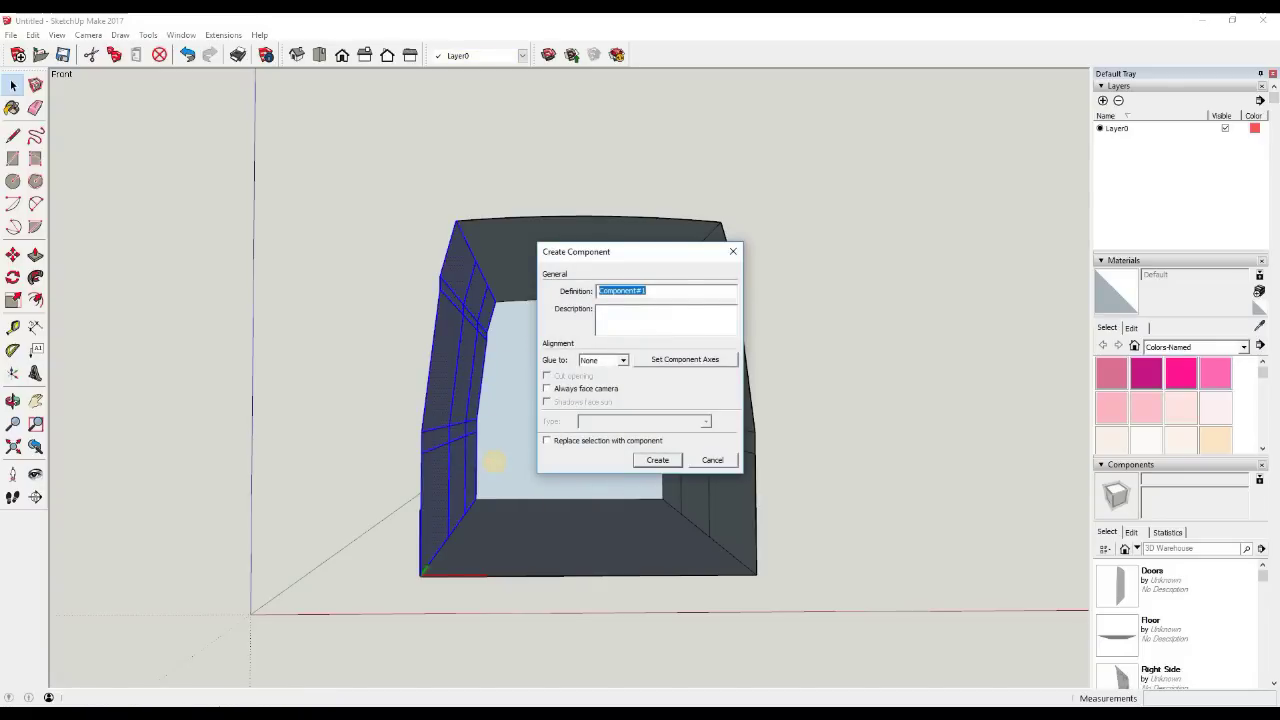
pyautogui.write('Left Side')
pyautogui.click(655, 461)
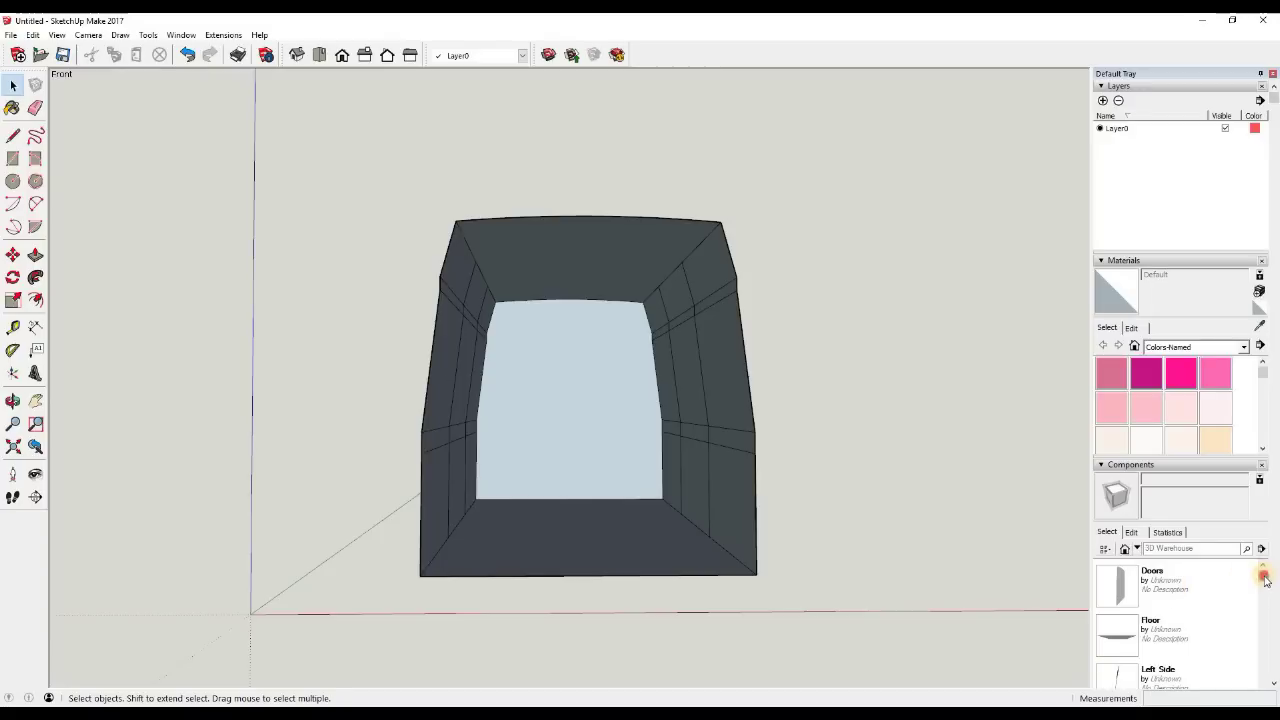
# Delete all the original van shell geometry from the model, leaving the drawing space empty
pyautogui.moveTo(1262, 588); pyautogui.dragTo(1276, 560)
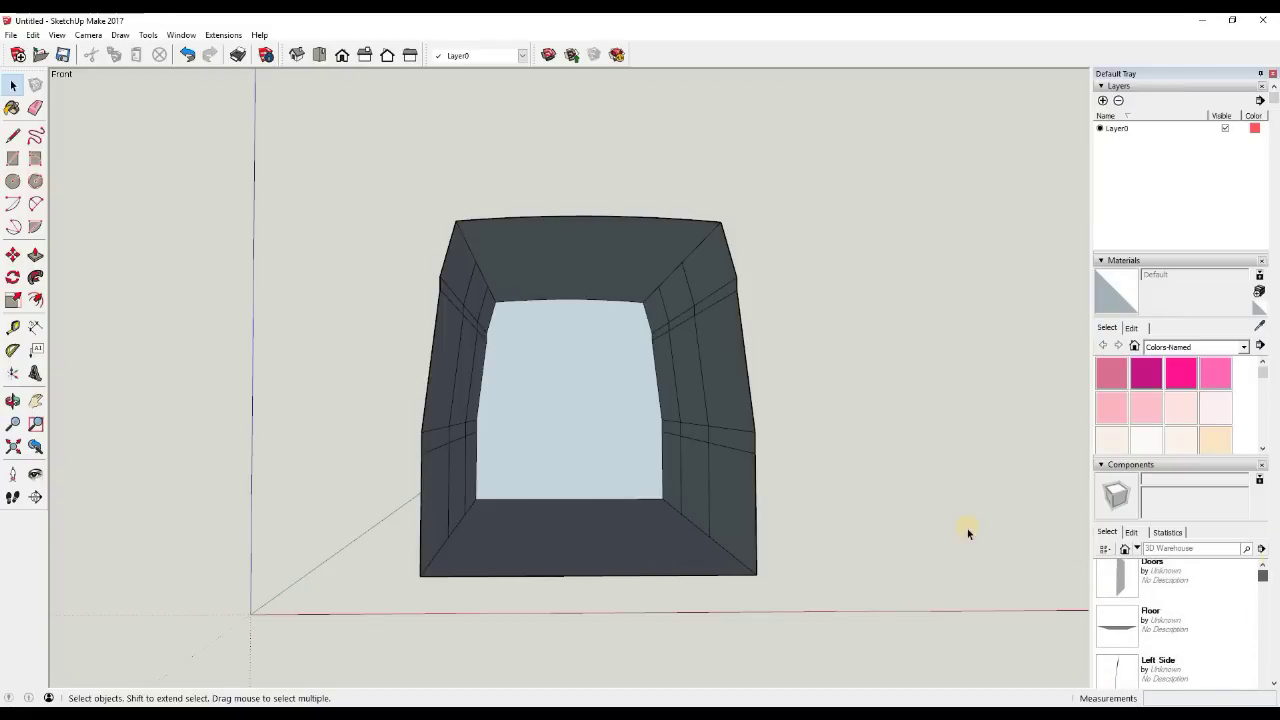
pyautogui.moveTo(796, 460); pyautogui.dragTo(672, 355)
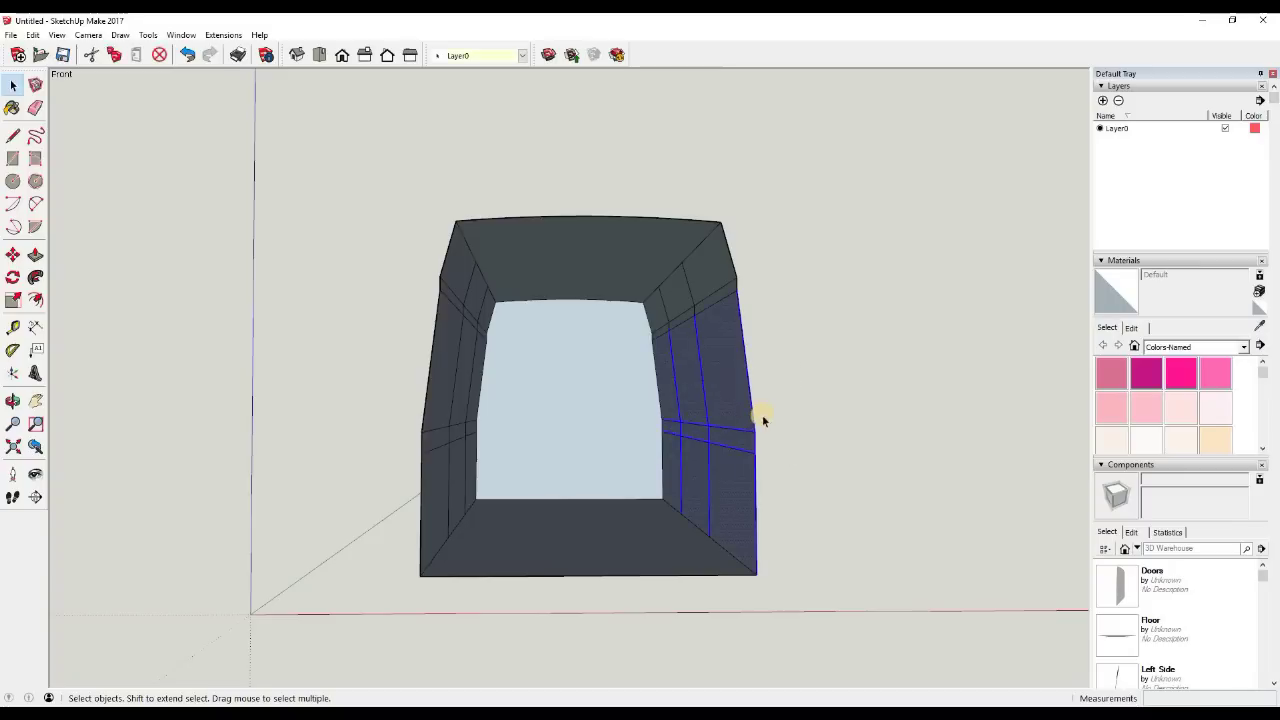
pyautogui.click(626, 277)
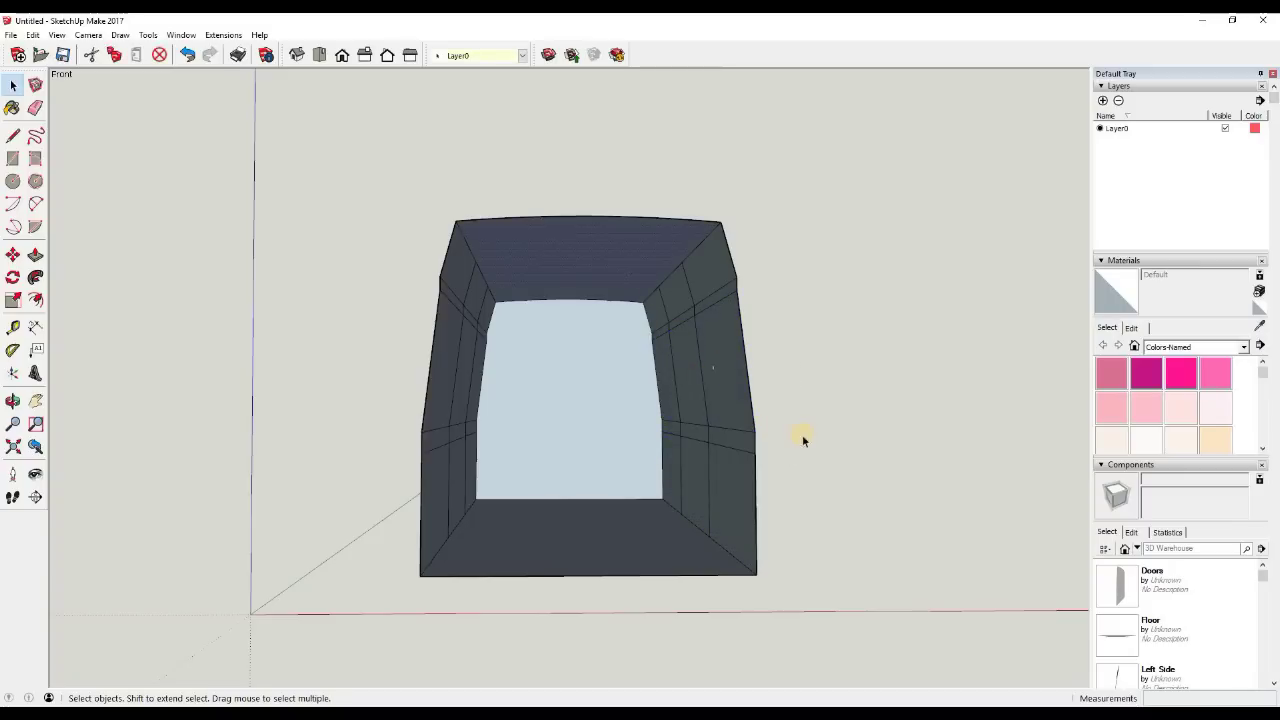
pyautogui.press('Delete')
pyautogui.moveTo(809, 468); pyautogui.dragTo(657, 367)
pyautogui.press('Delete')
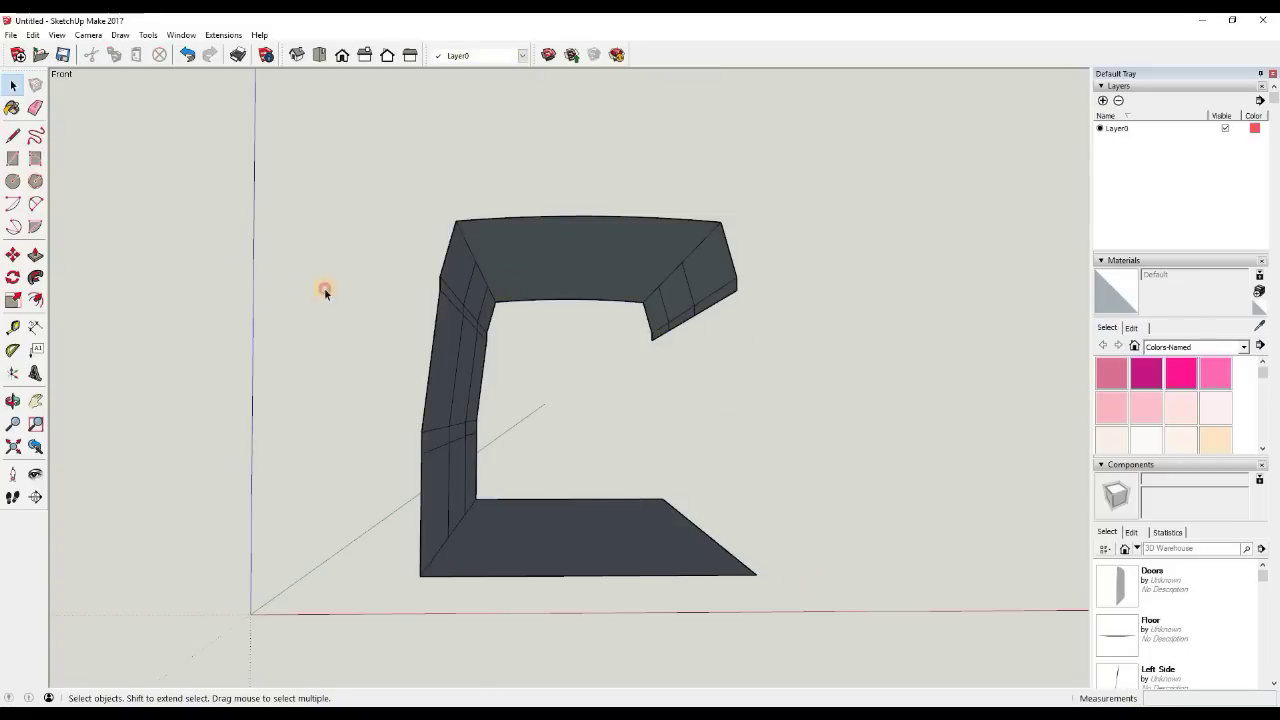
pyautogui.moveTo(330, 162); pyautogui.dragTo(330, 162)
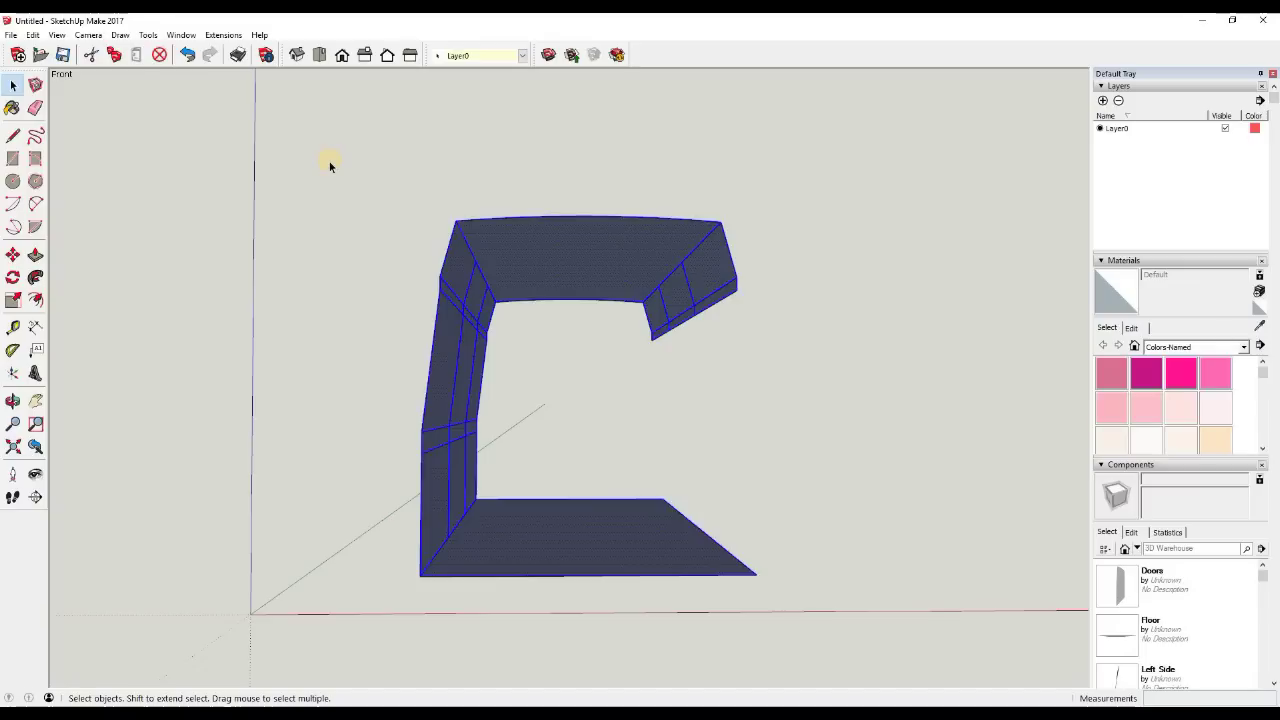
pyautogui.press('Delete')
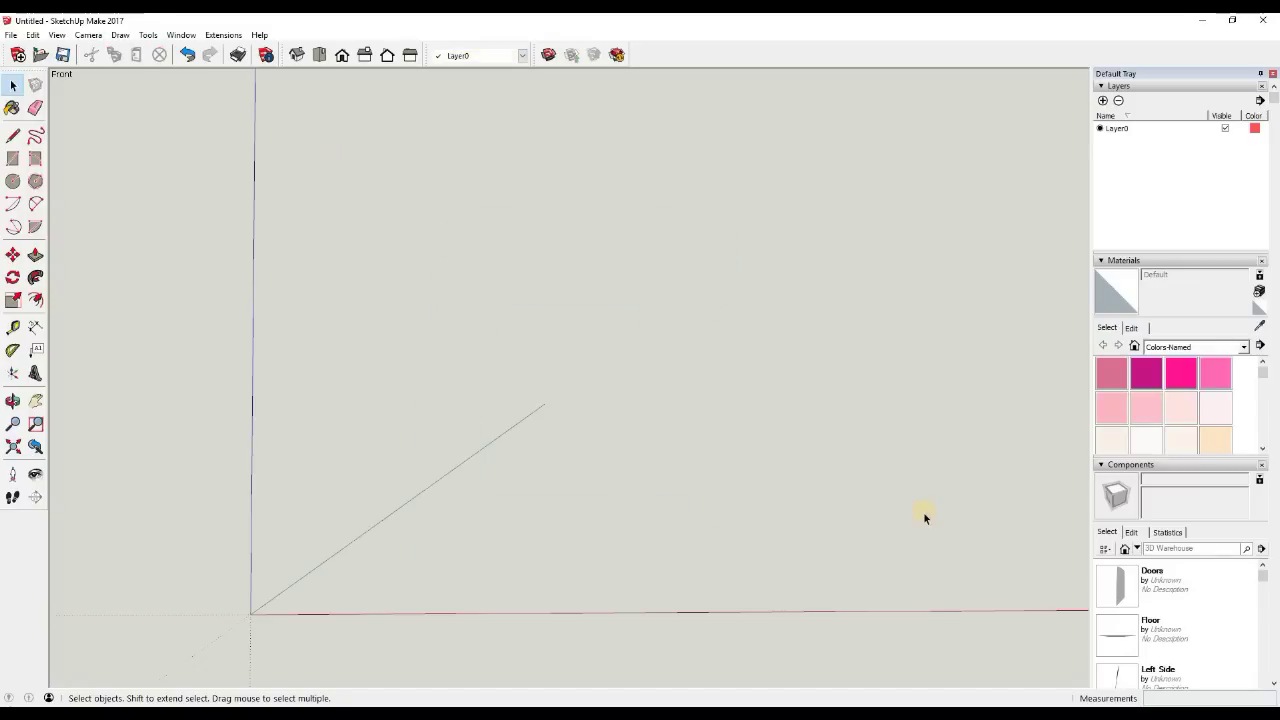
# Insert the Floor component at the origin and the Doors component on the floor's far corner at its rear edge
pyautogui.click(1130, 642)
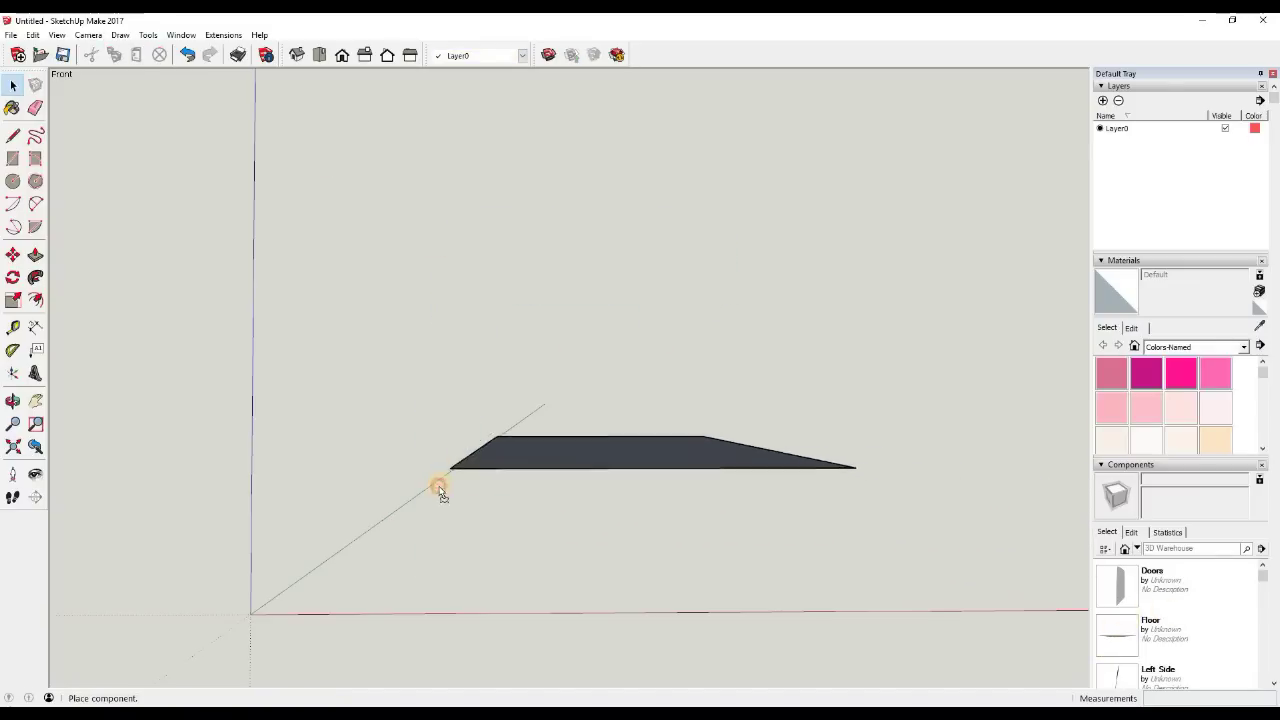
pyautogui.click(249, 613)
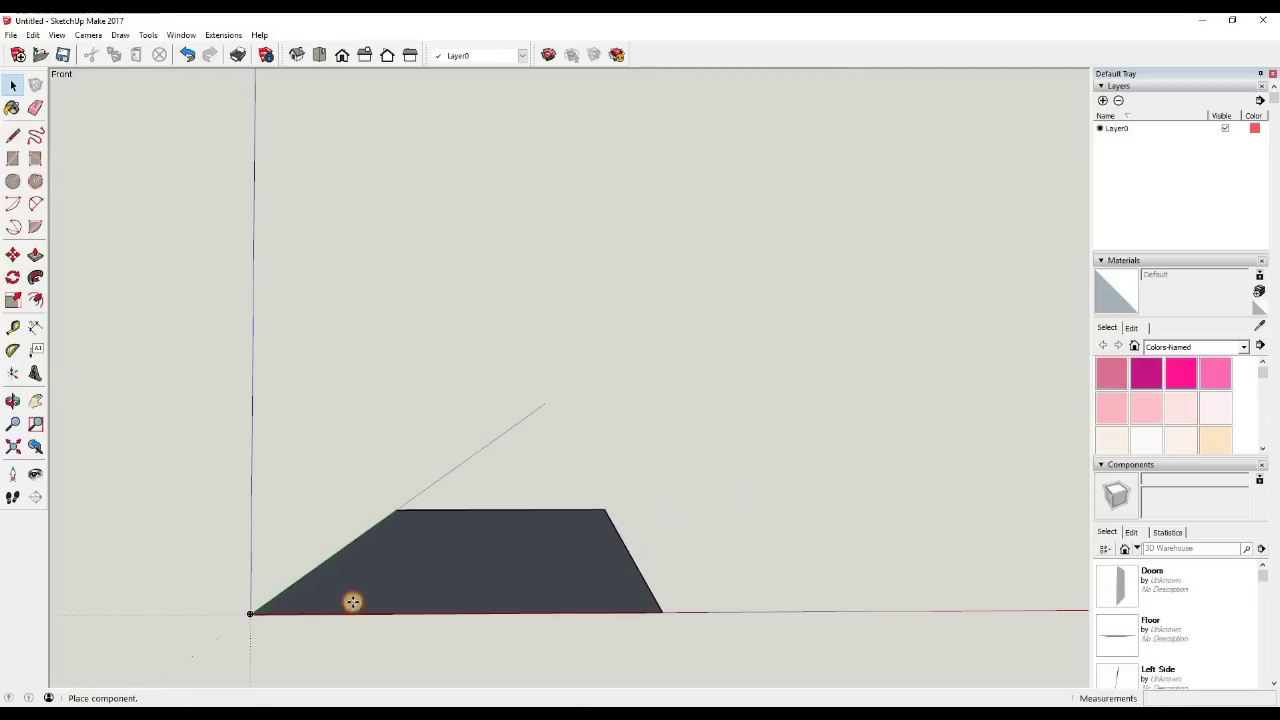
pyautogui.click(1106, 585)
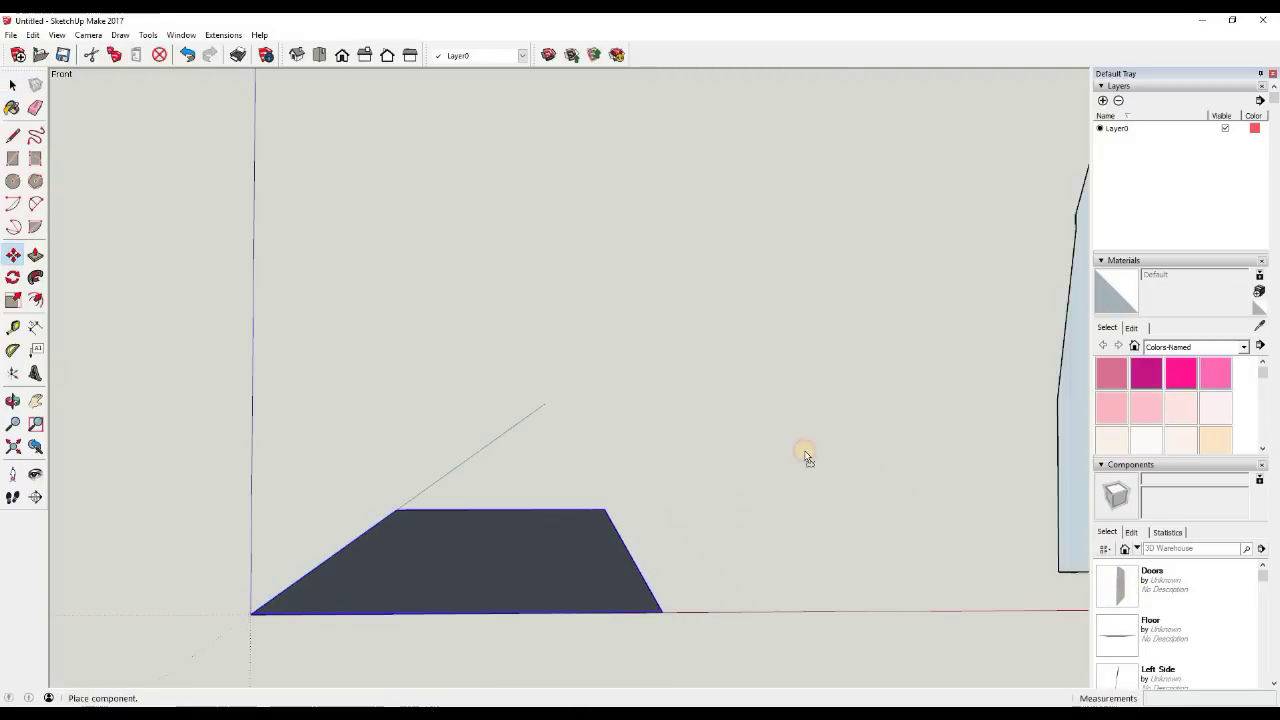
pyautogui.click(398, 512)
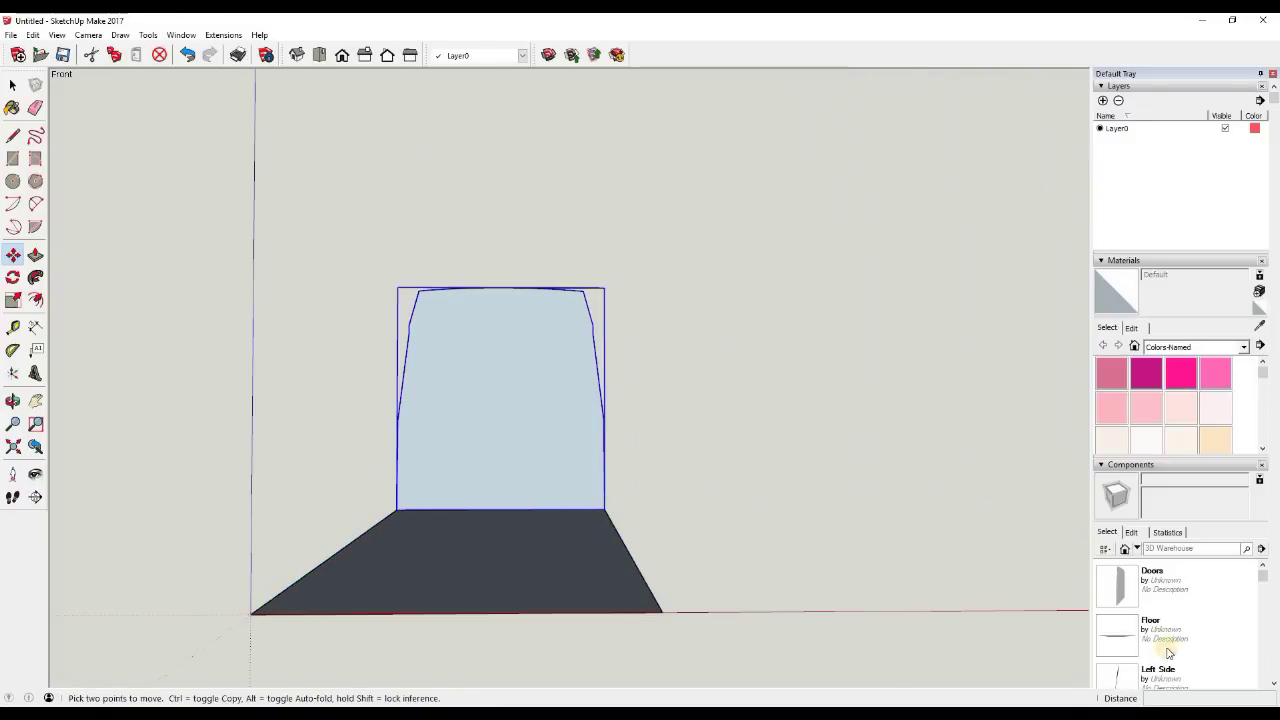
# Insert the Left Side component at the origin and align the Right Side component's lower front corner with the floor's opposite front corner
pyautogui.click(1117, 676)
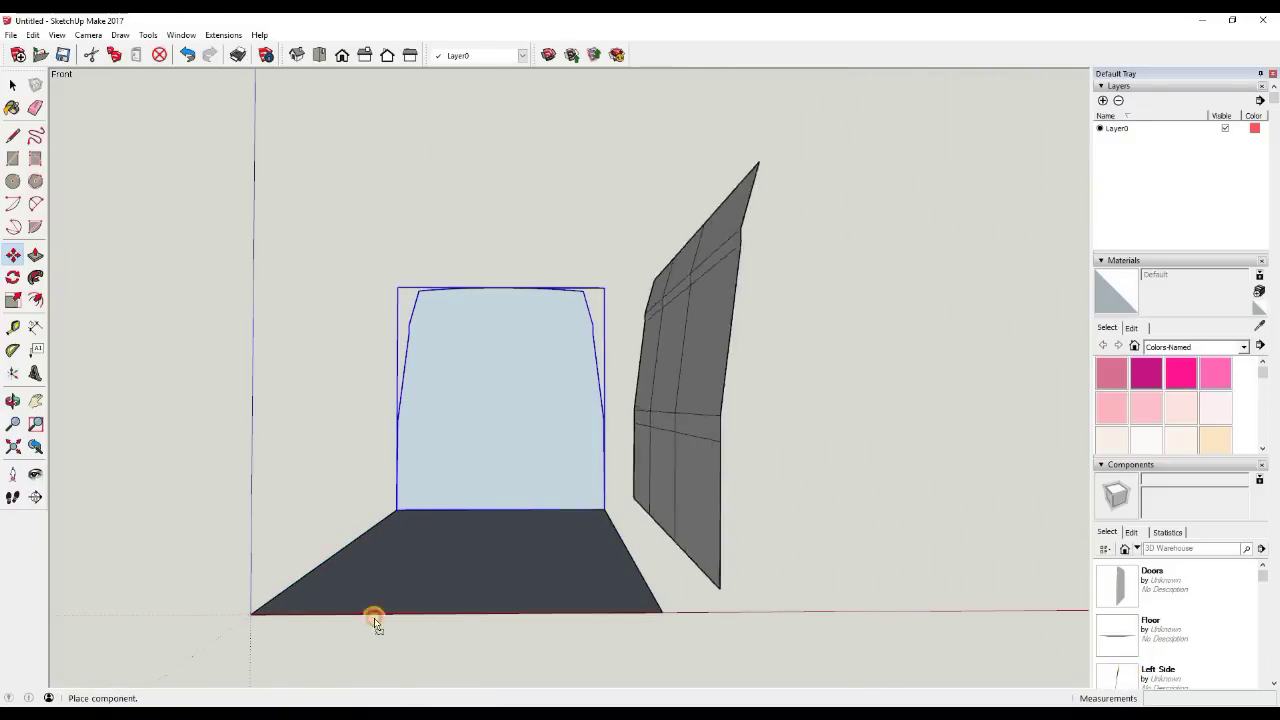
pyautogui.click(250, 614)
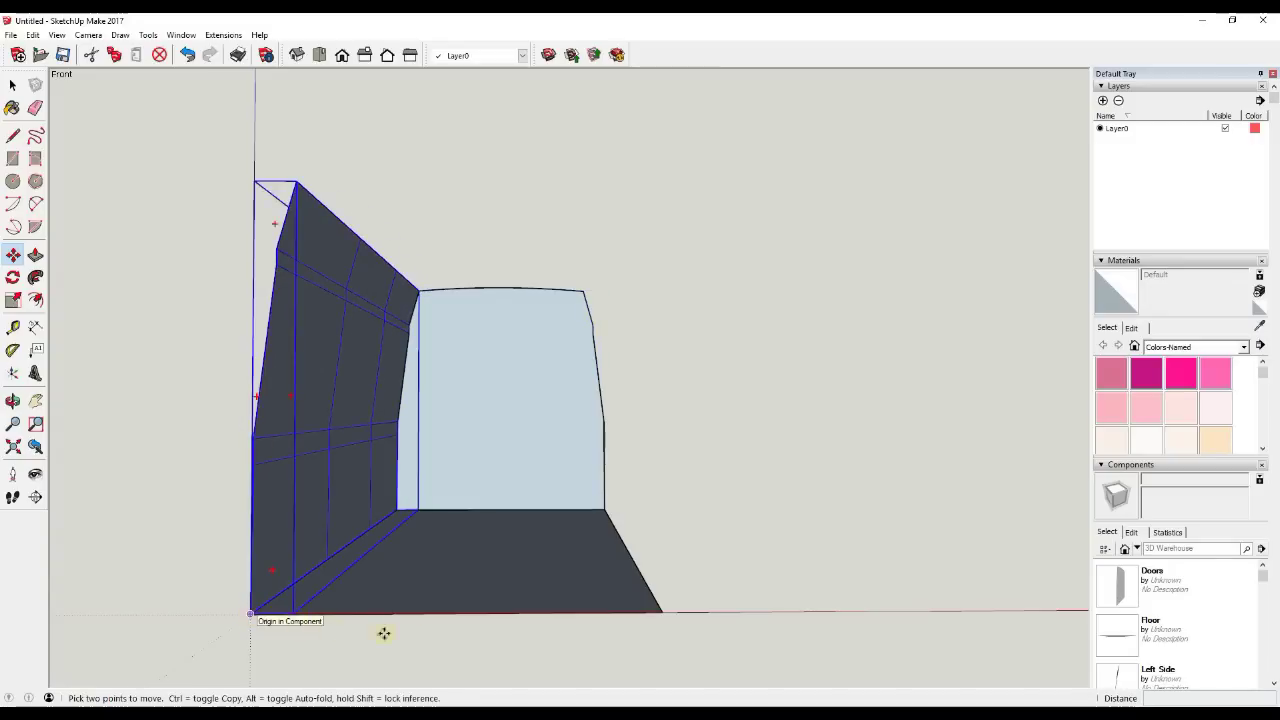
pyautogui.scroll(-3, 1212, 635)
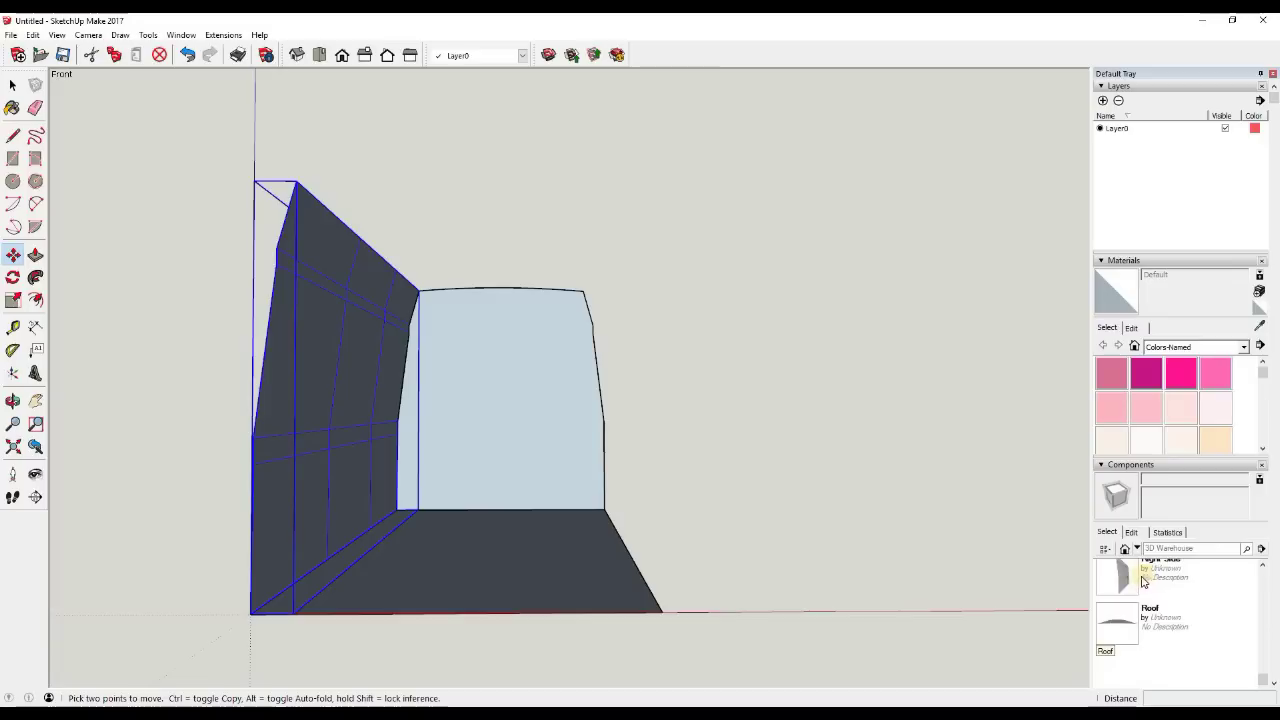
pyautogui.moveTo(1095, 582); pyautogui.dragTo(660, 613)
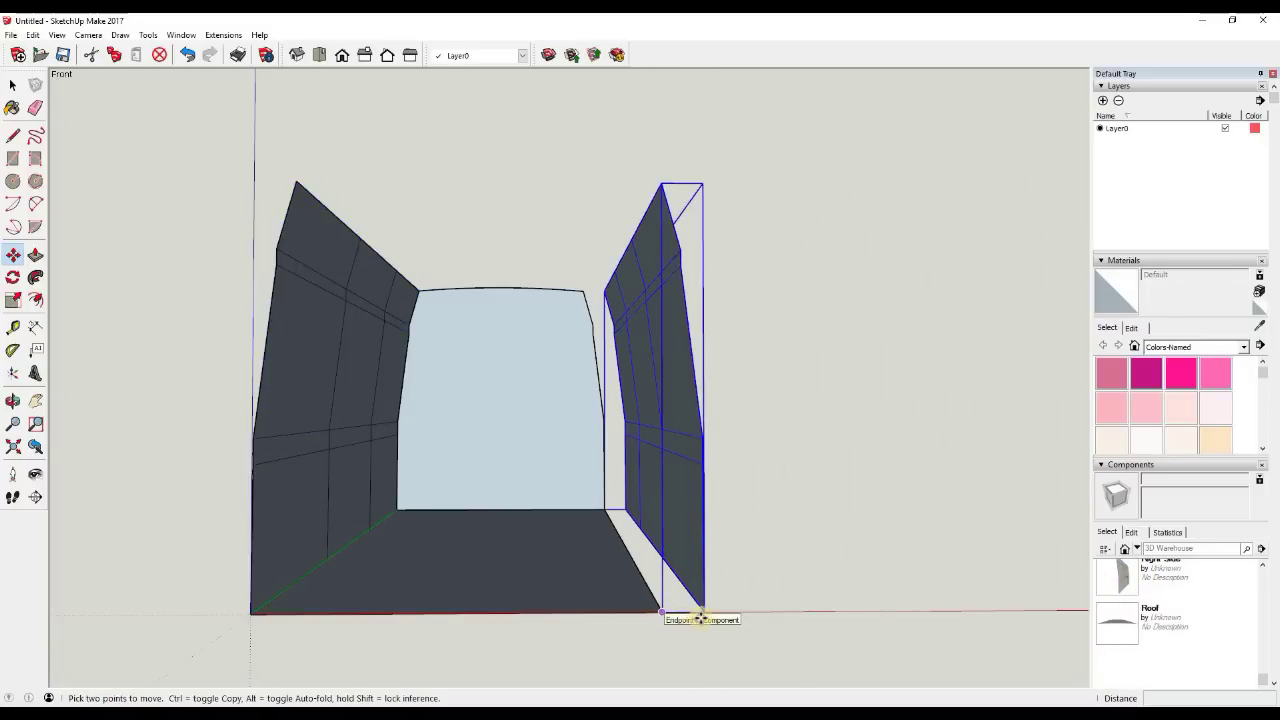
pyautogui.click(705, 612)
pyautogui.click(661, 611)
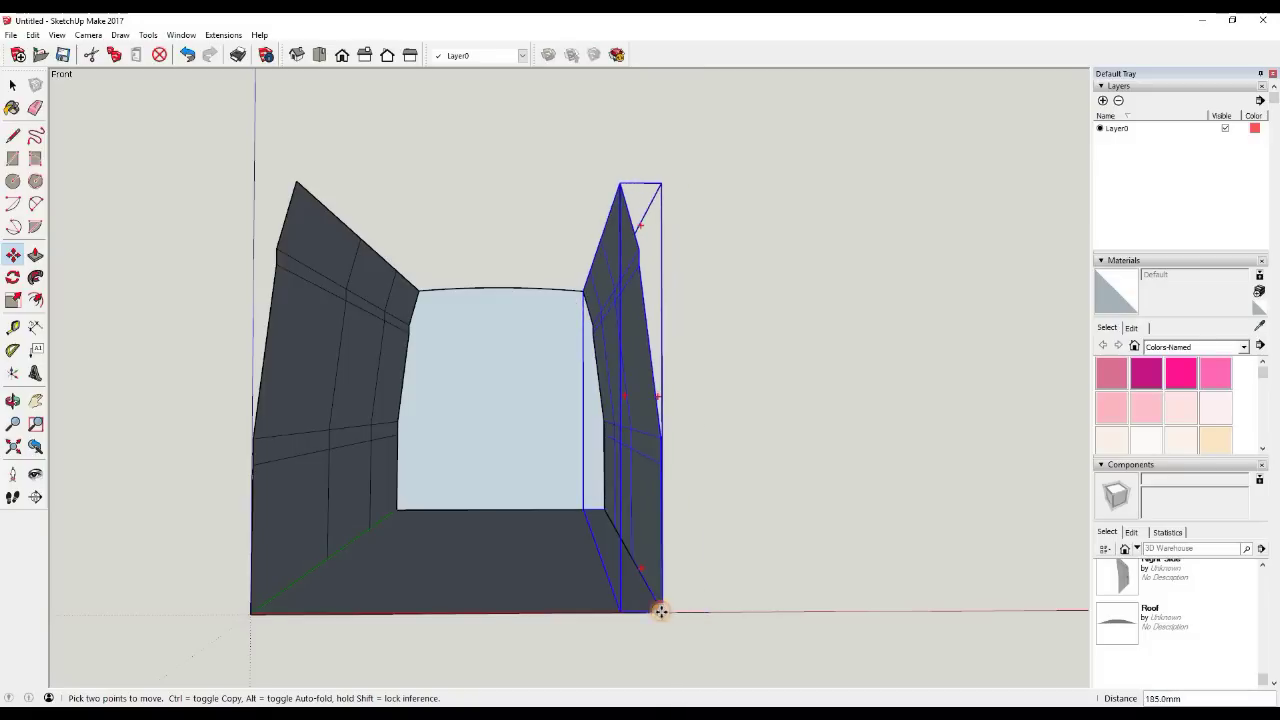
# Place the Roof component on the upper front corner of the left side wall to close the van shell
pyautogui.moveTo(996, 542); pyautogui.dragTo(302, 184)
pyautogui.scroll(-2, 647, 212)
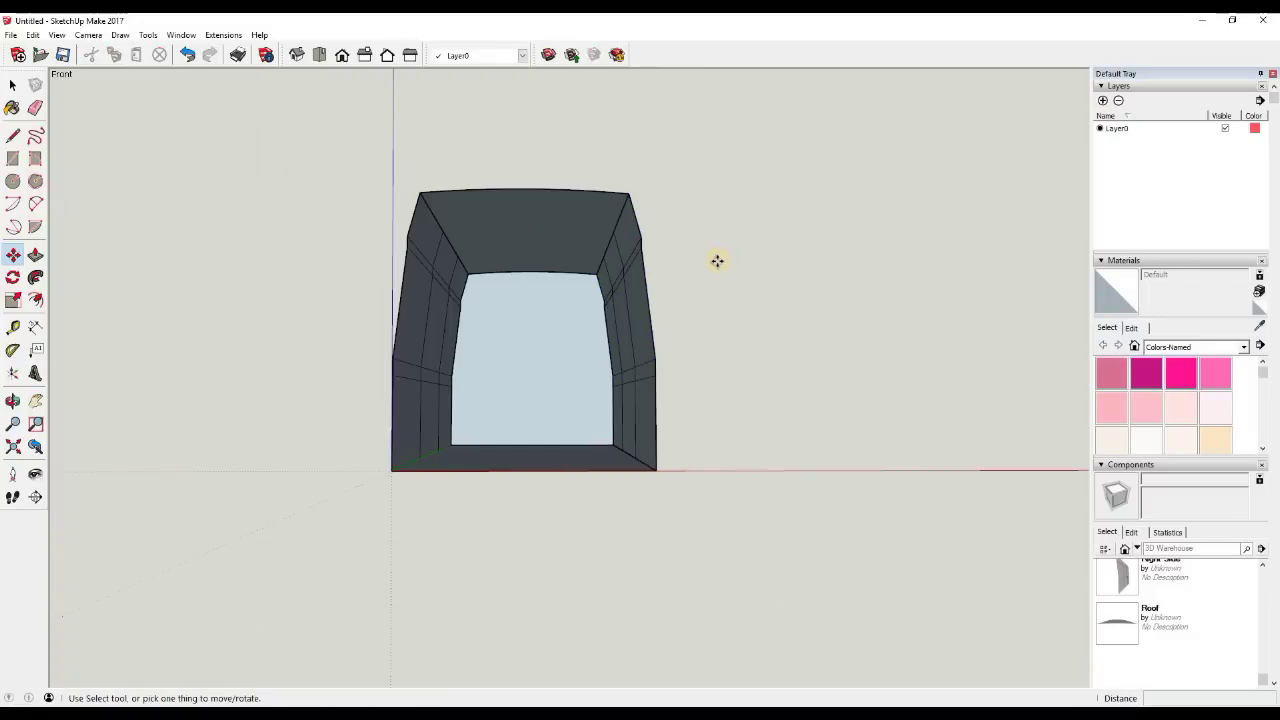
pyautogui.moveTo(710, 342); pyautogui.dragTo(551, 337, button='middle')
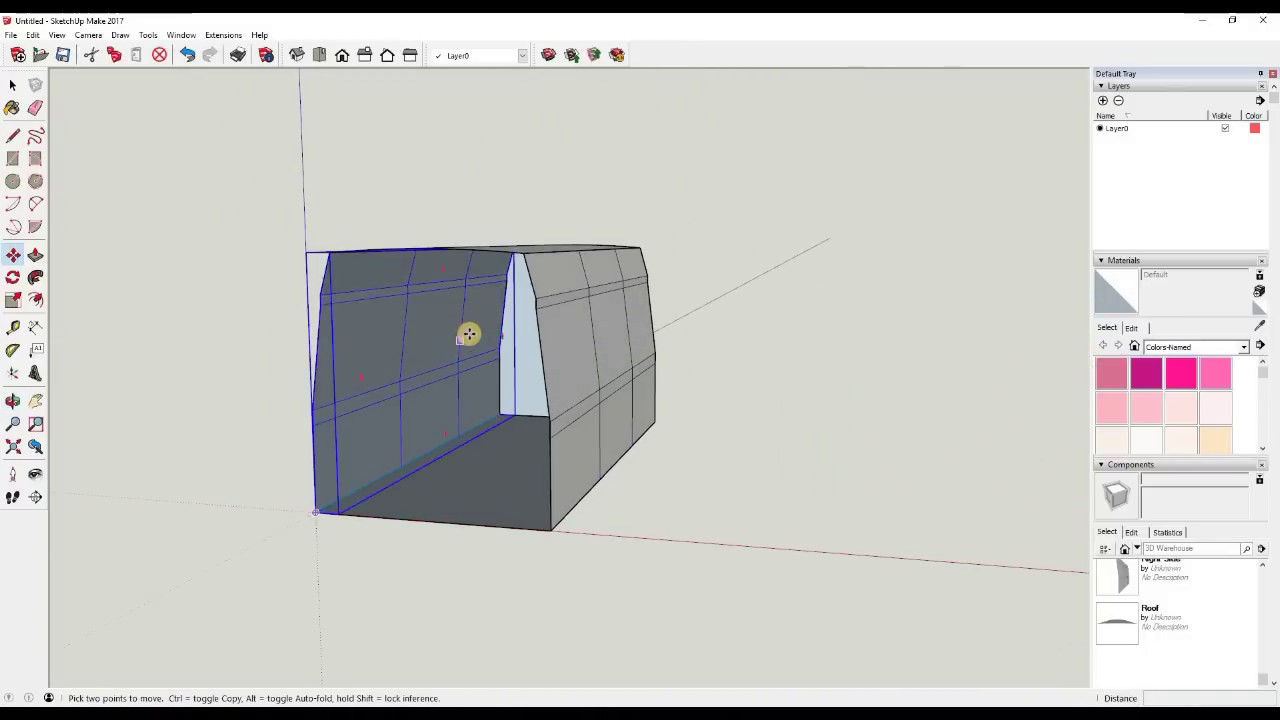
pyautogui.scroll(3, 470, 332)
pyautogui.scroll(-3, 473, 328)
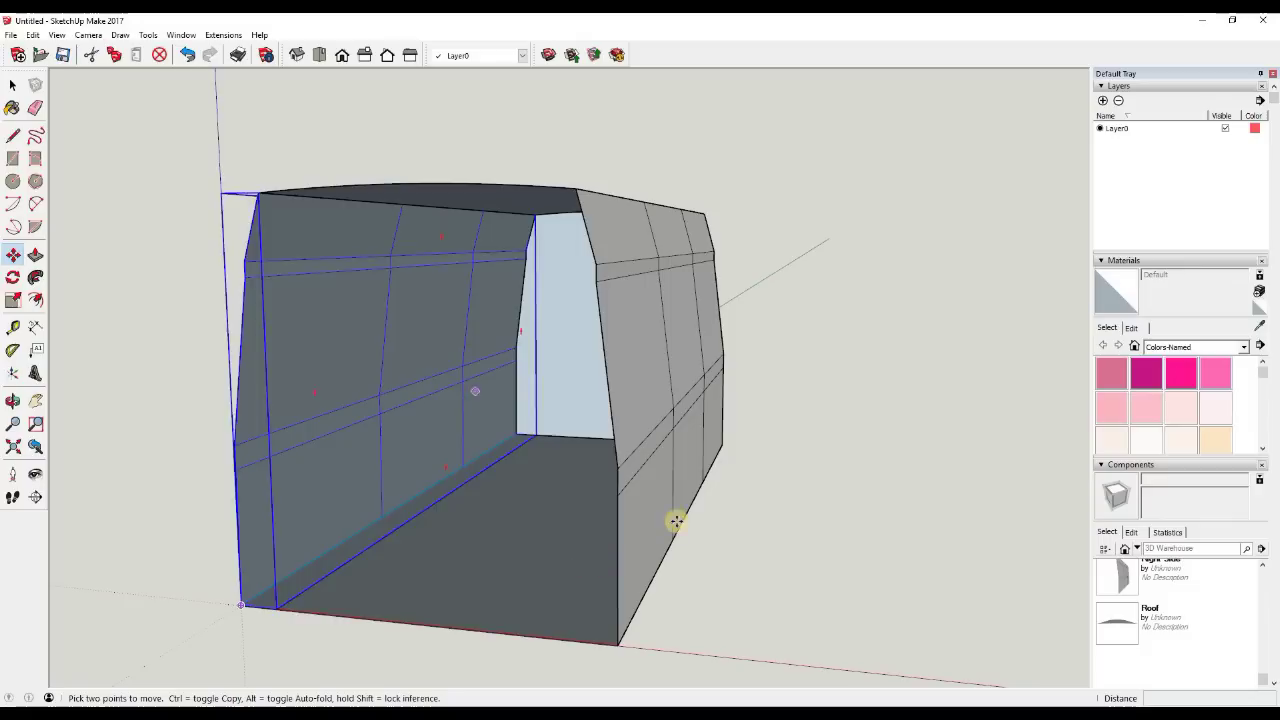
# Draw a rectangle about 922 by 324 mm on the van floor and extrude it upward into a box
pyautogui.click(12, 159)
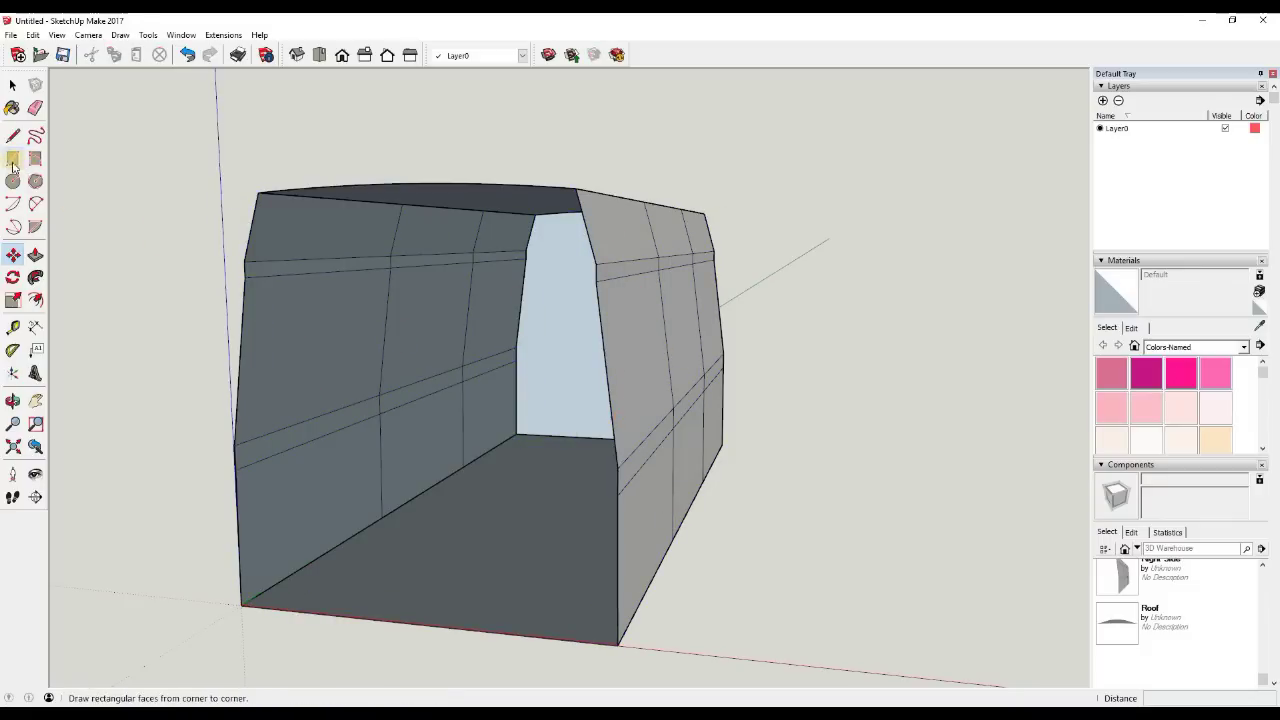
pyautogui.click(12, 160)
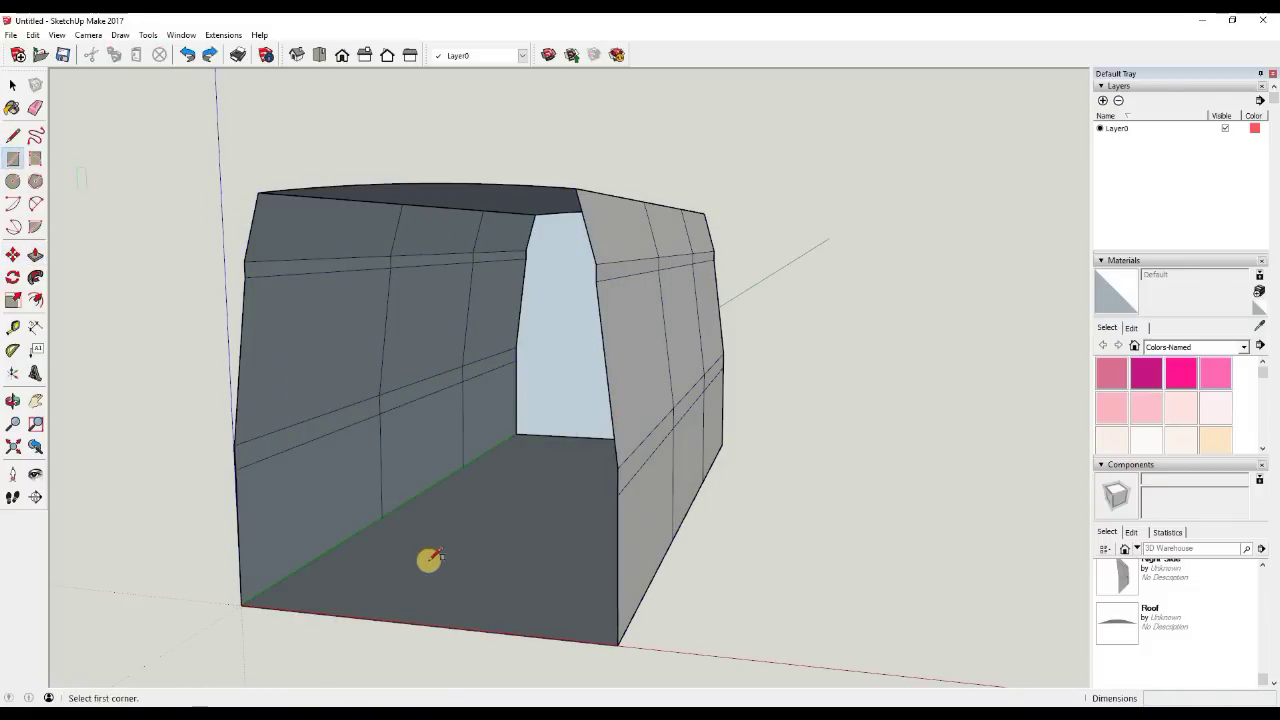
pyautogui.click(408, 535)
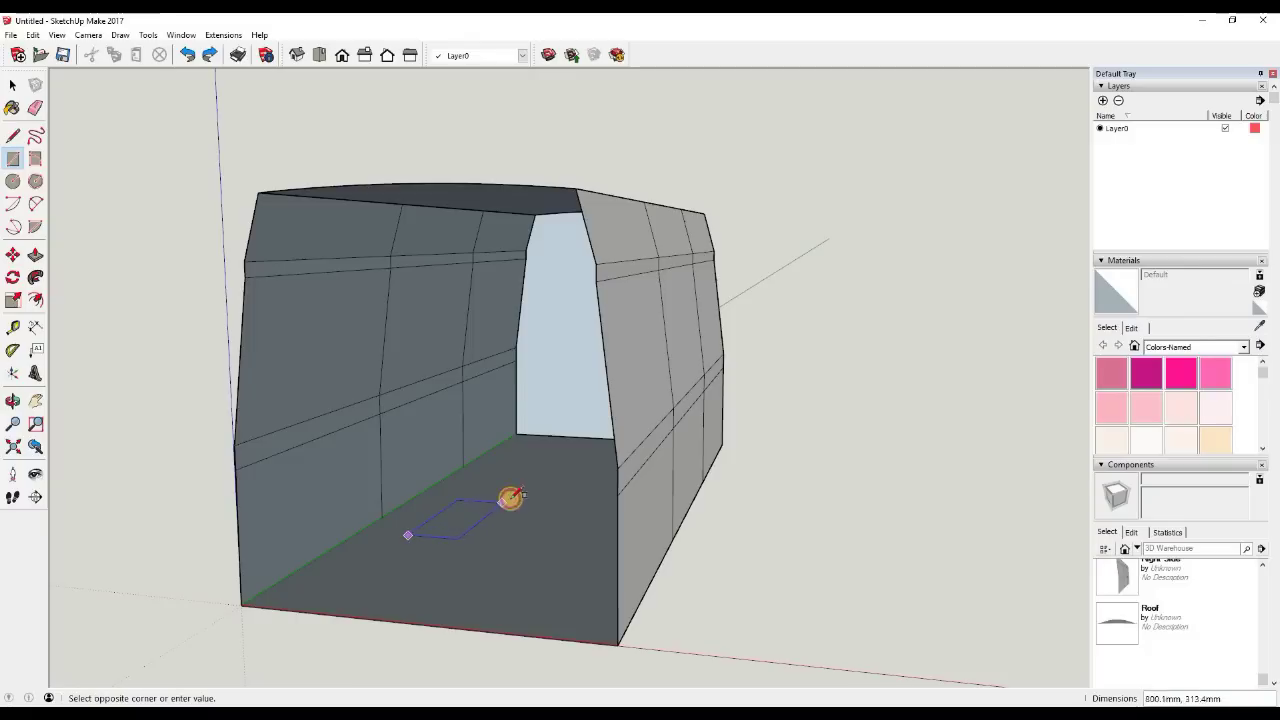
pyautogui.click(511, 495)
pyautogui.click(35, 255)
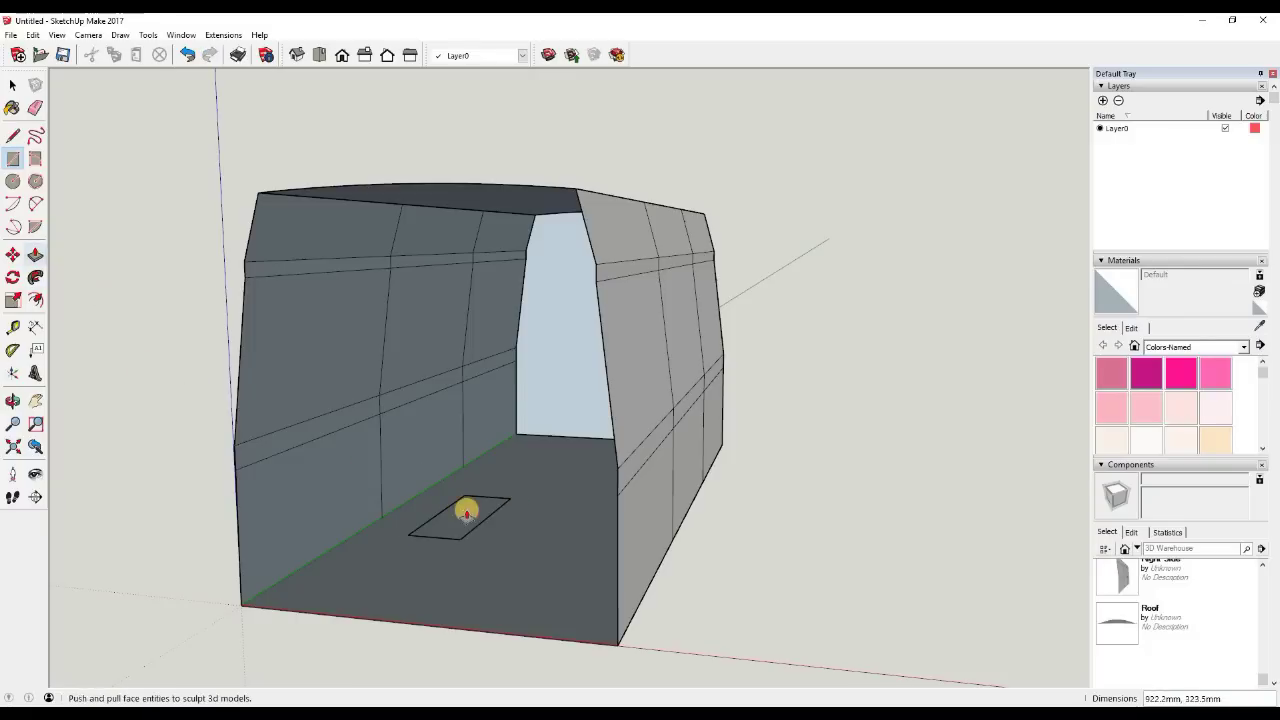
pyautogui.moveTo(471, 515); pyautogui.dragTo(452, 402)
# Select the whole box on the van floor and make it a group
pyautogui.click(13, 85)
pyautogui.tripleClick(470, 467)
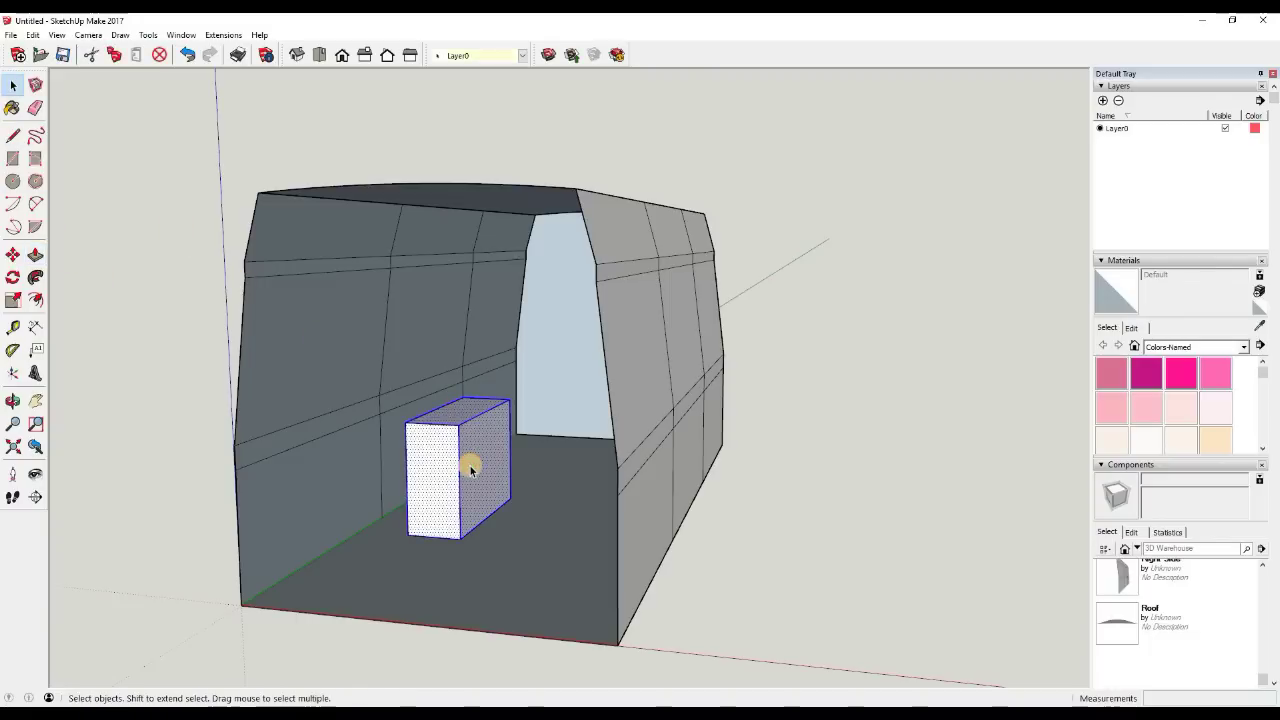
pyautogui.rightClick(470, 466)
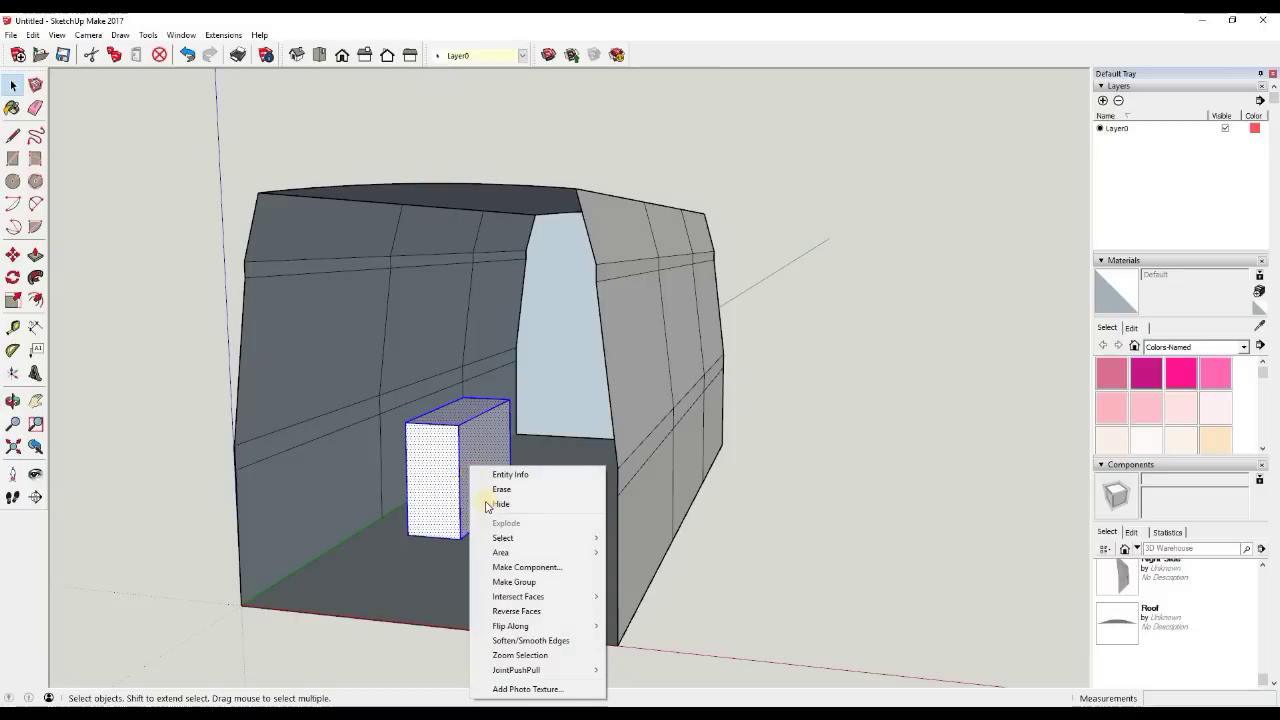
pyautogui.click(515, 582)
# Move the grouped box around inside the van and delete it
pyautogui.click(13, 254)
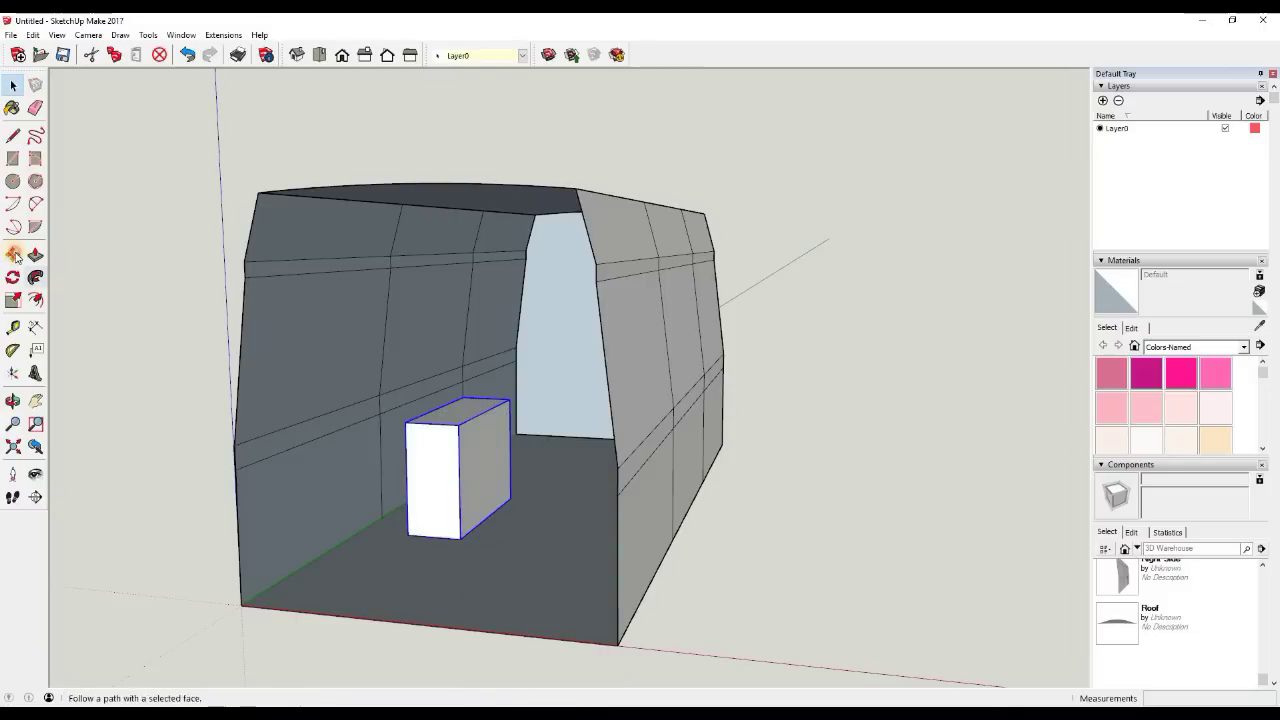
pyautogui.click(486, 437)
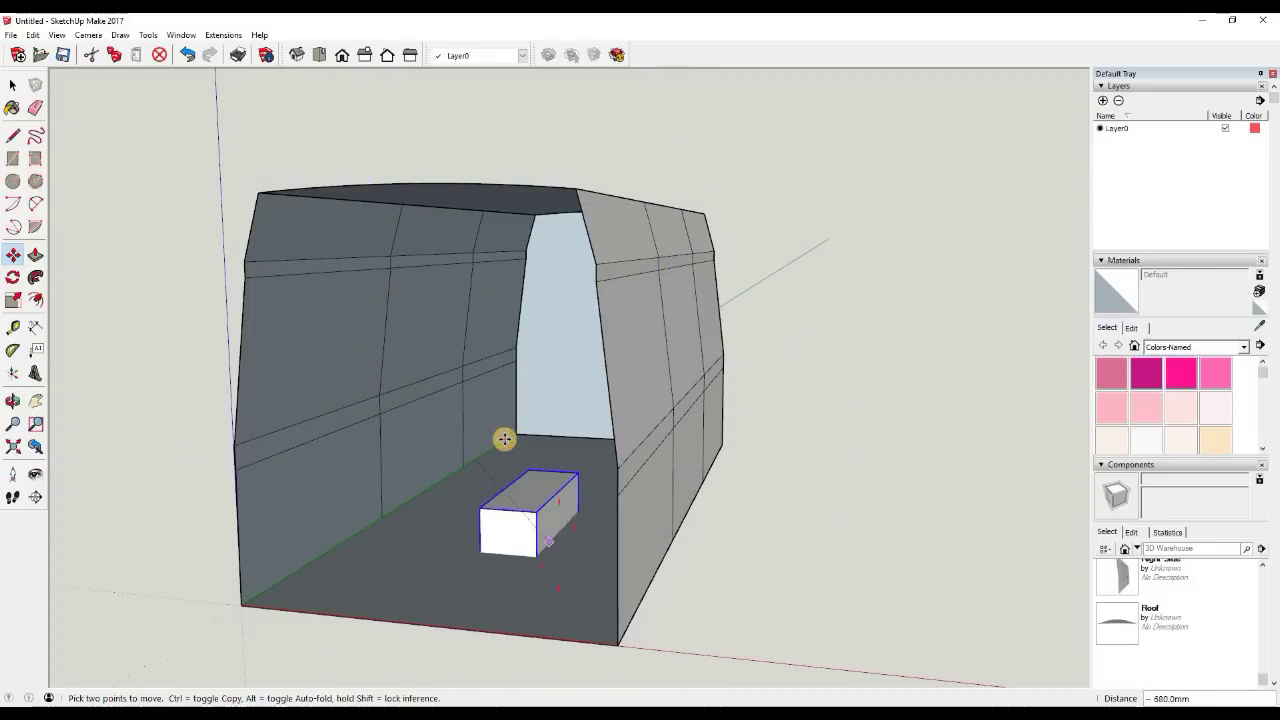
pyautogui.click(503, 450)
pyautogui.click(12, 85)
pyautogui.press('space')
pyautogui.click(474, 460)
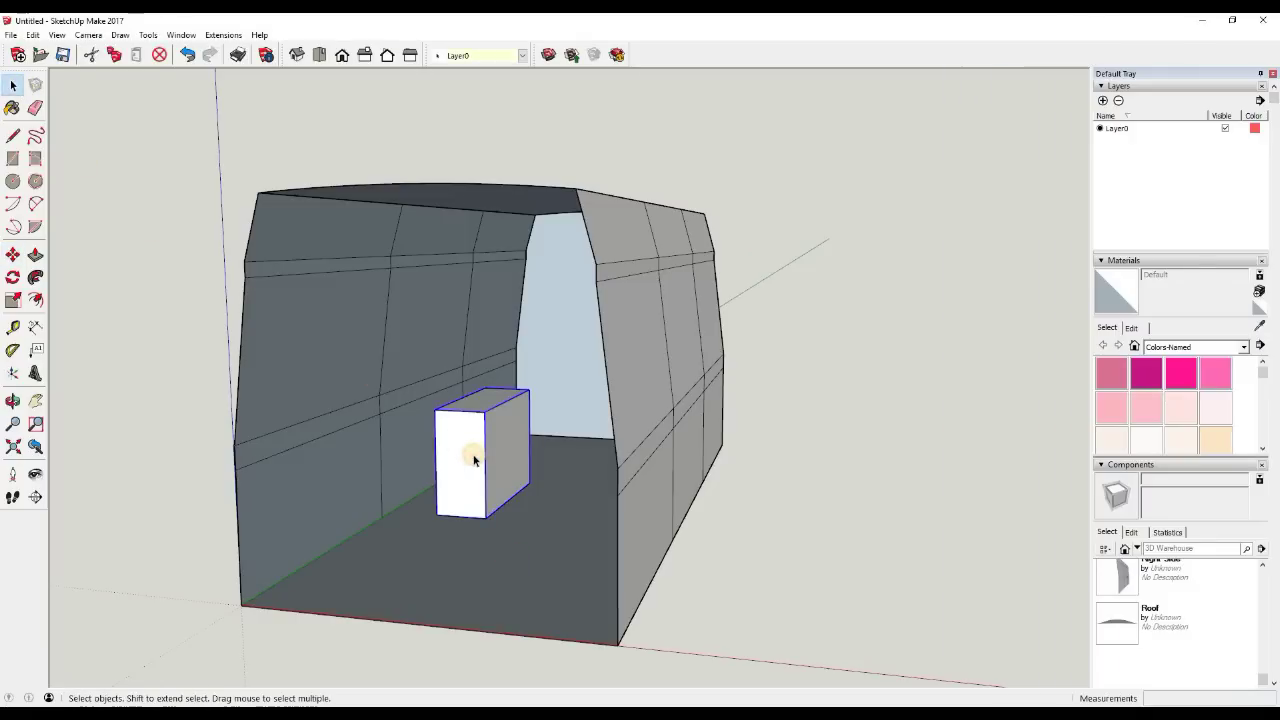
pyautogui.press('Delete')
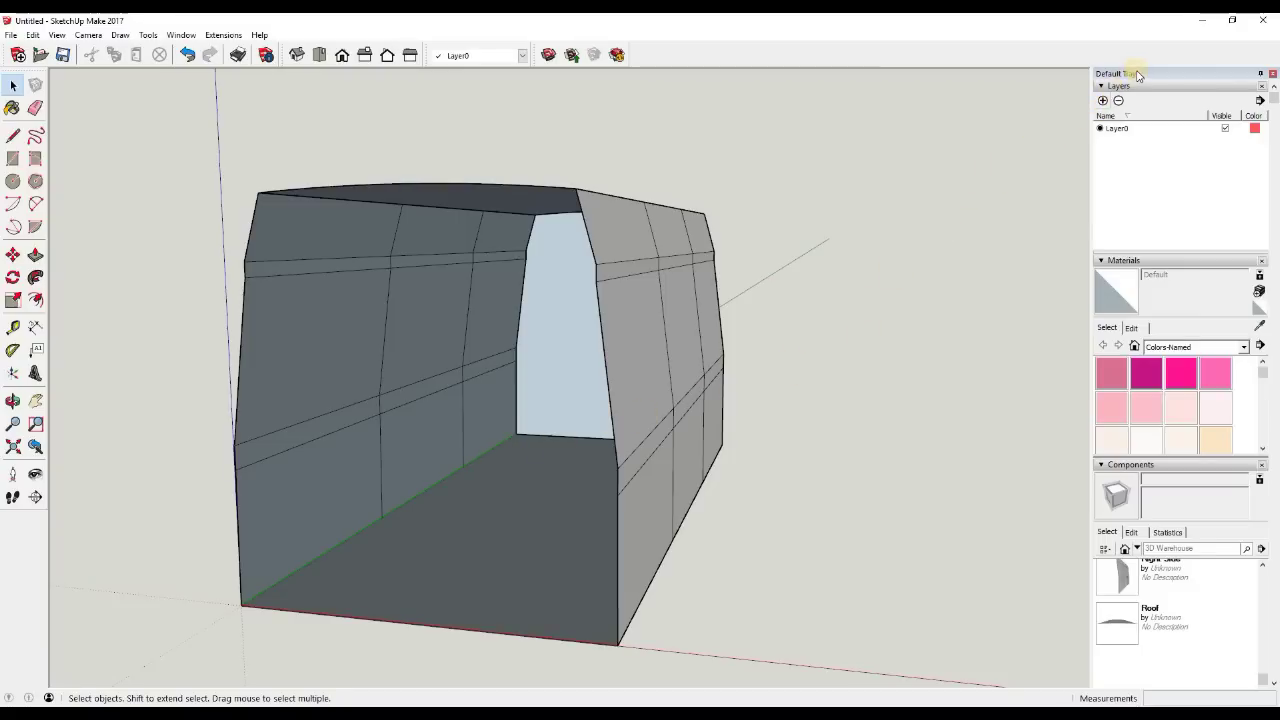
# Add three layers named Roof, Left Side and Right side
pyautogui.click(1104, 100)
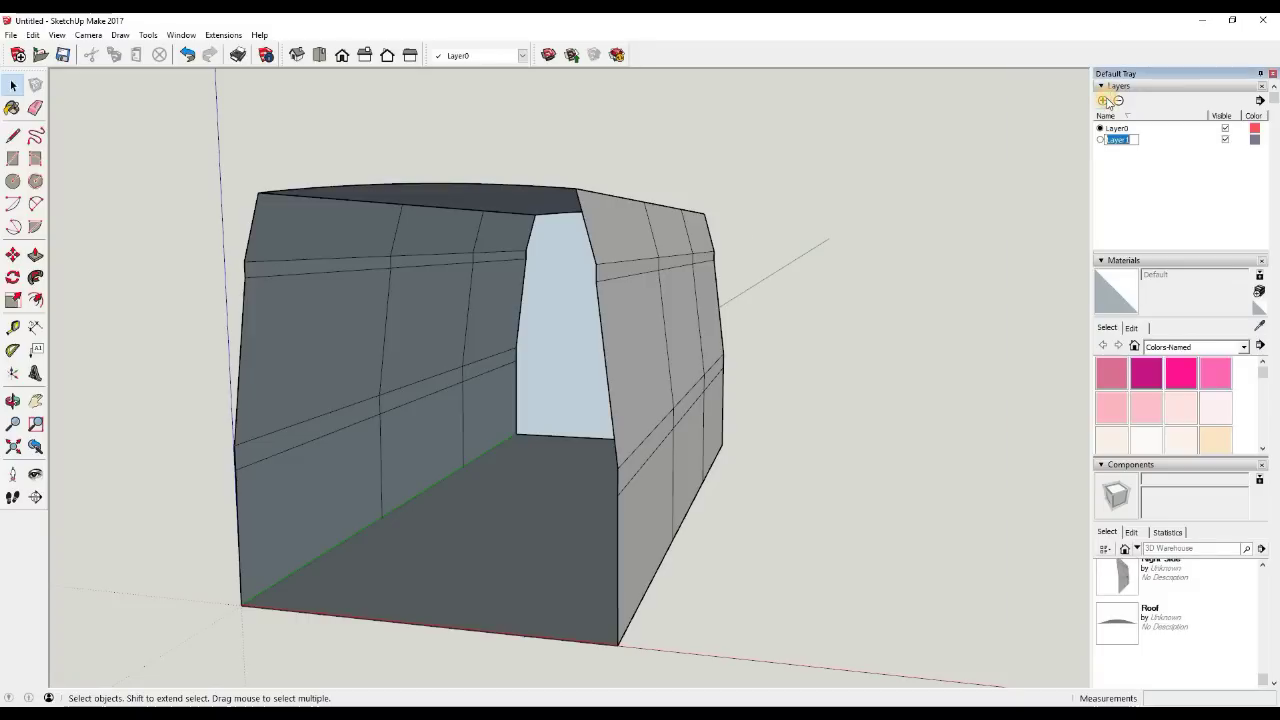
pyautogui.write('Roof')
pyautogui.press('Return')
pyautogui.click(1104, 100)
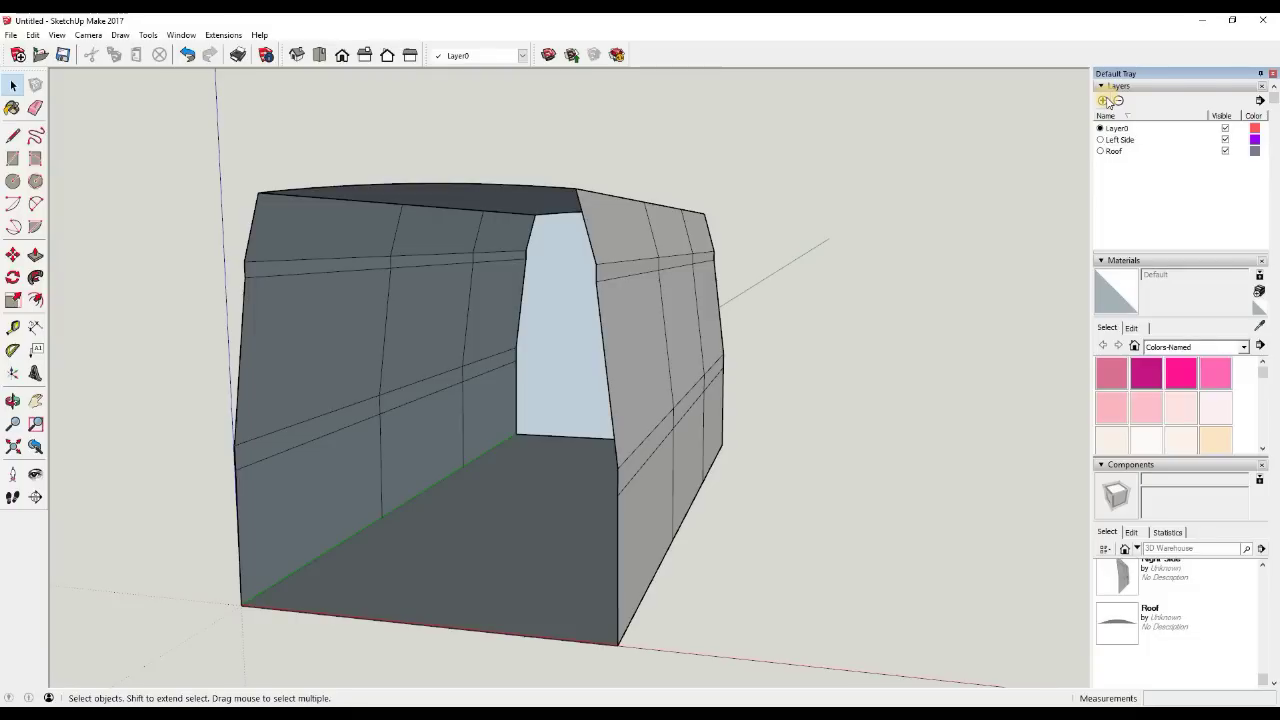
pyautogui.click(1106, 101)
pyautogui.write('Right side')
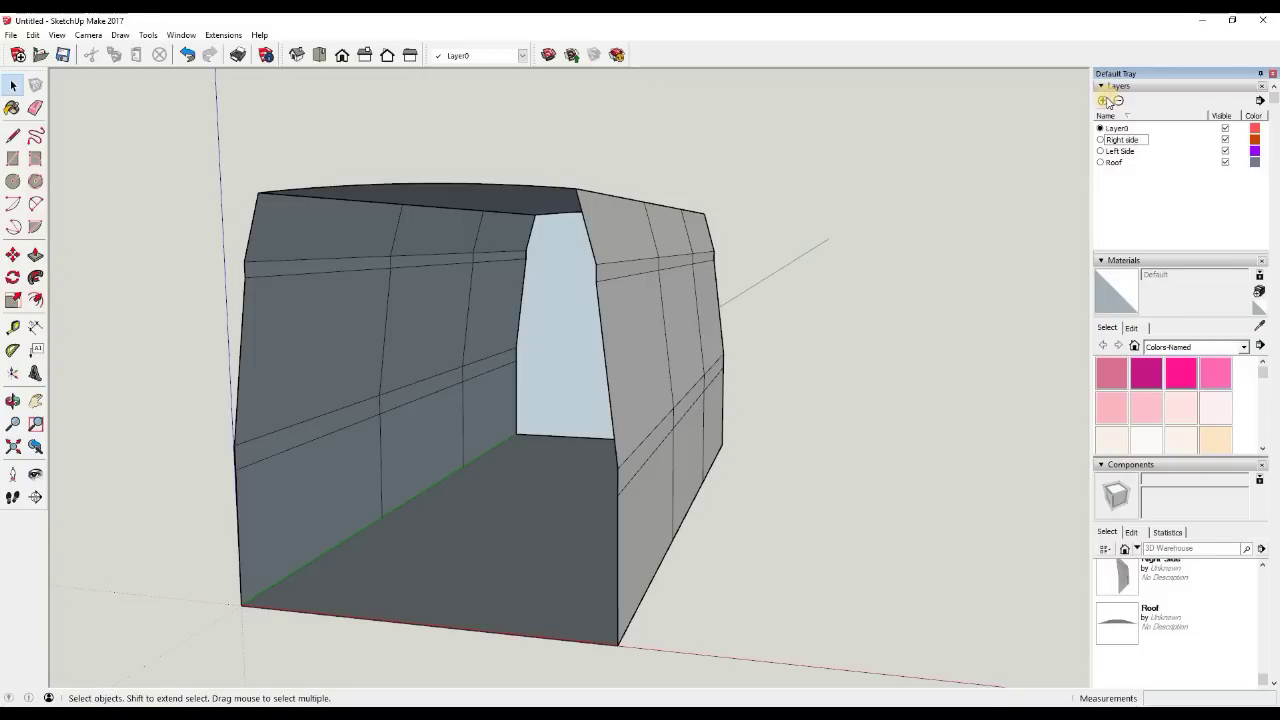
pyautogui.press('Return')
# Add two more layers named Floor and Doors
pyautogui.click(1106, 101)
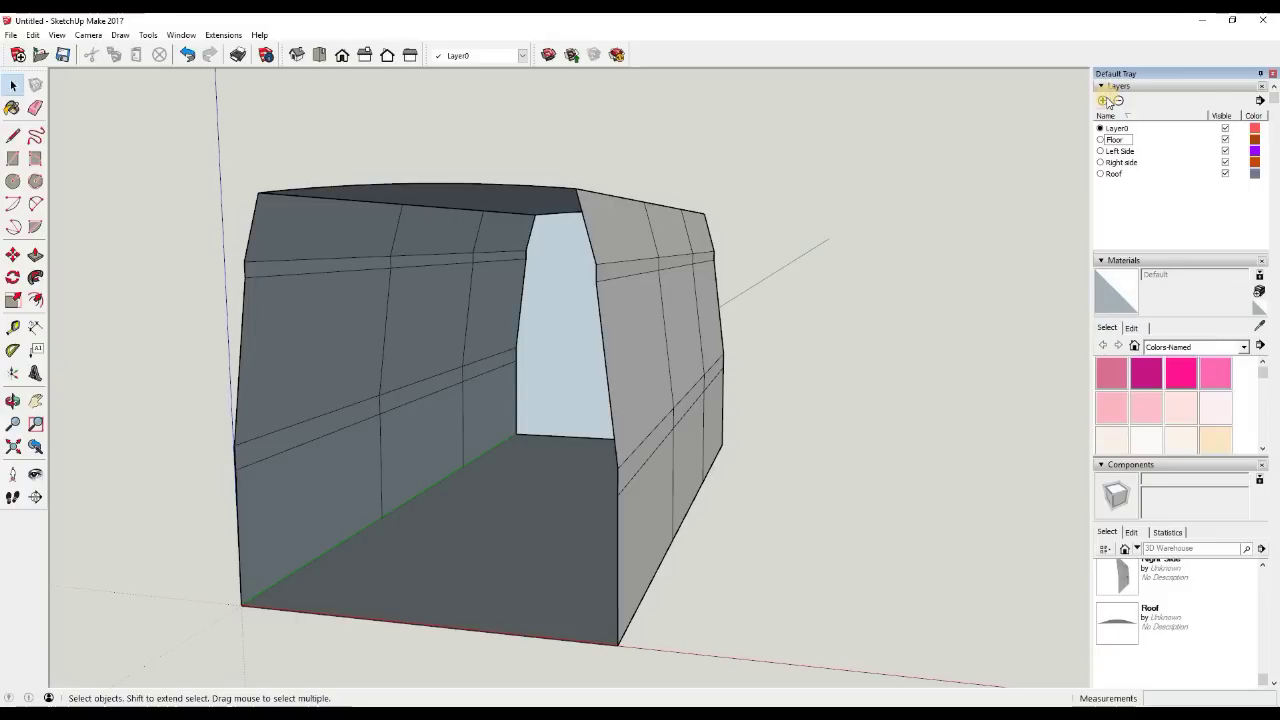
pyautogui.click(1105, 101)
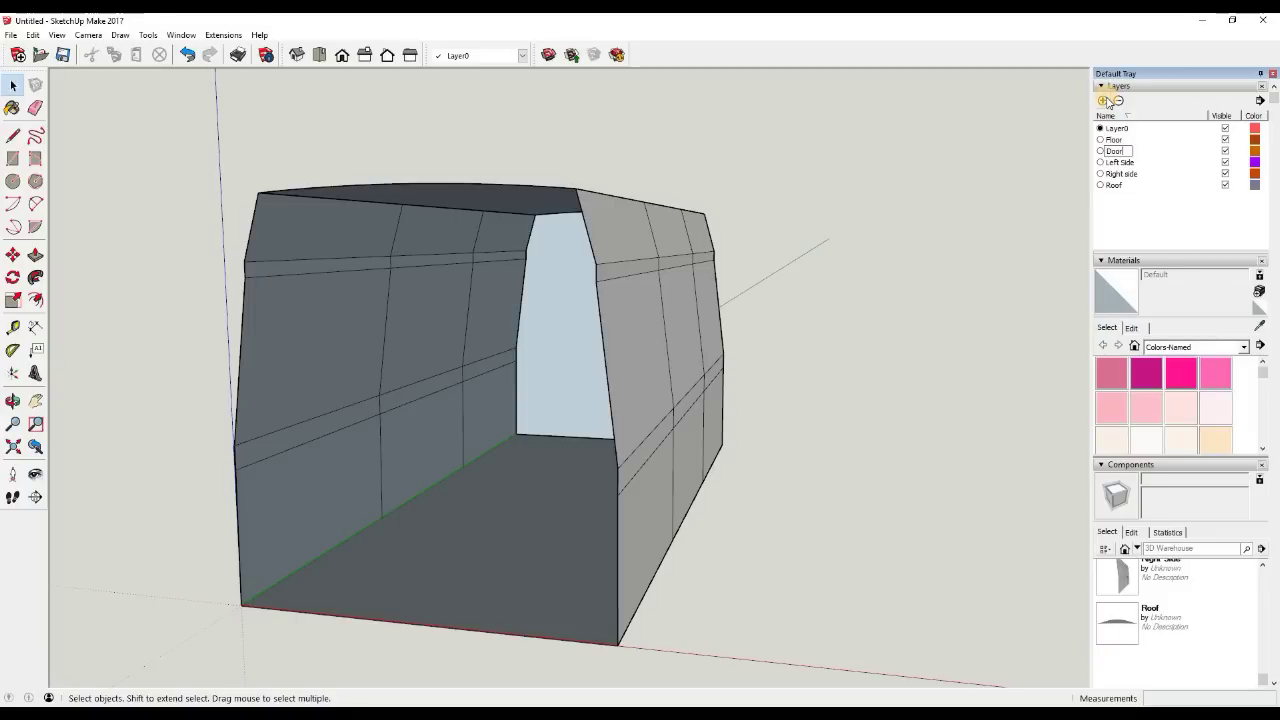
pyautogui.write('Doors')
pyautogui.press('Return')
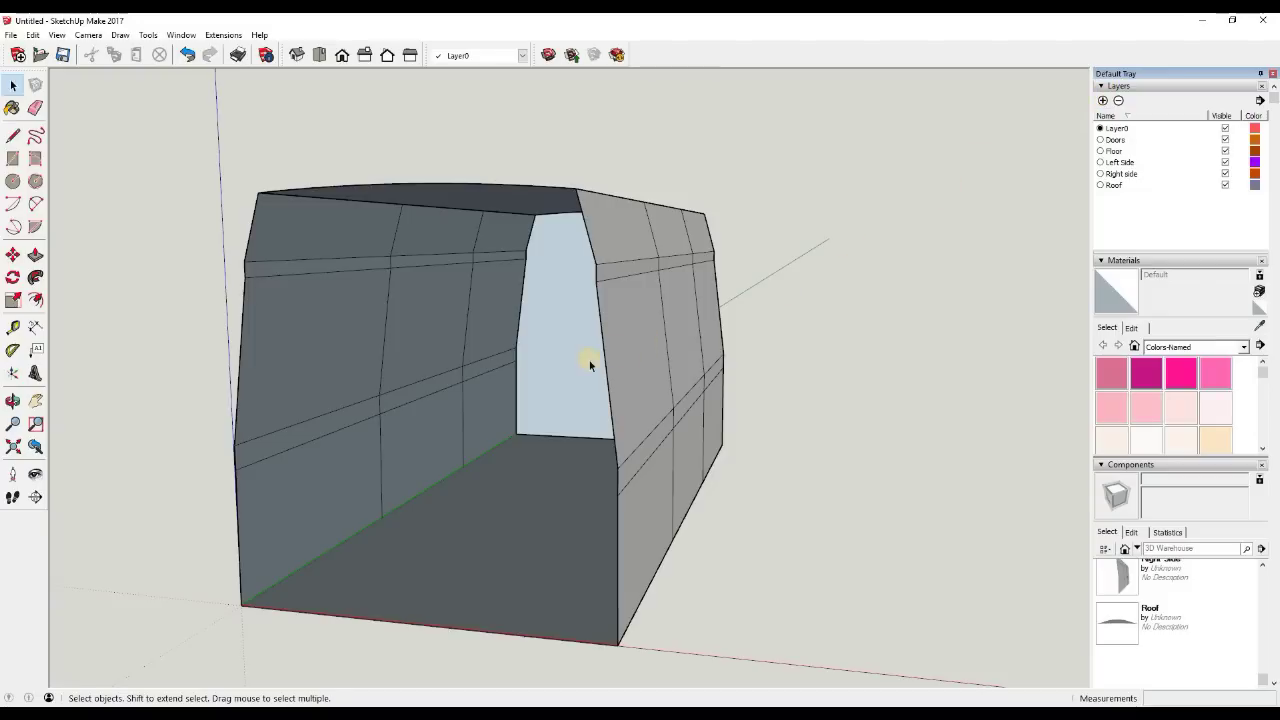
pyautogui.moveTo(586, 358); pyautogui.dragTo(660, 322, button='middle')
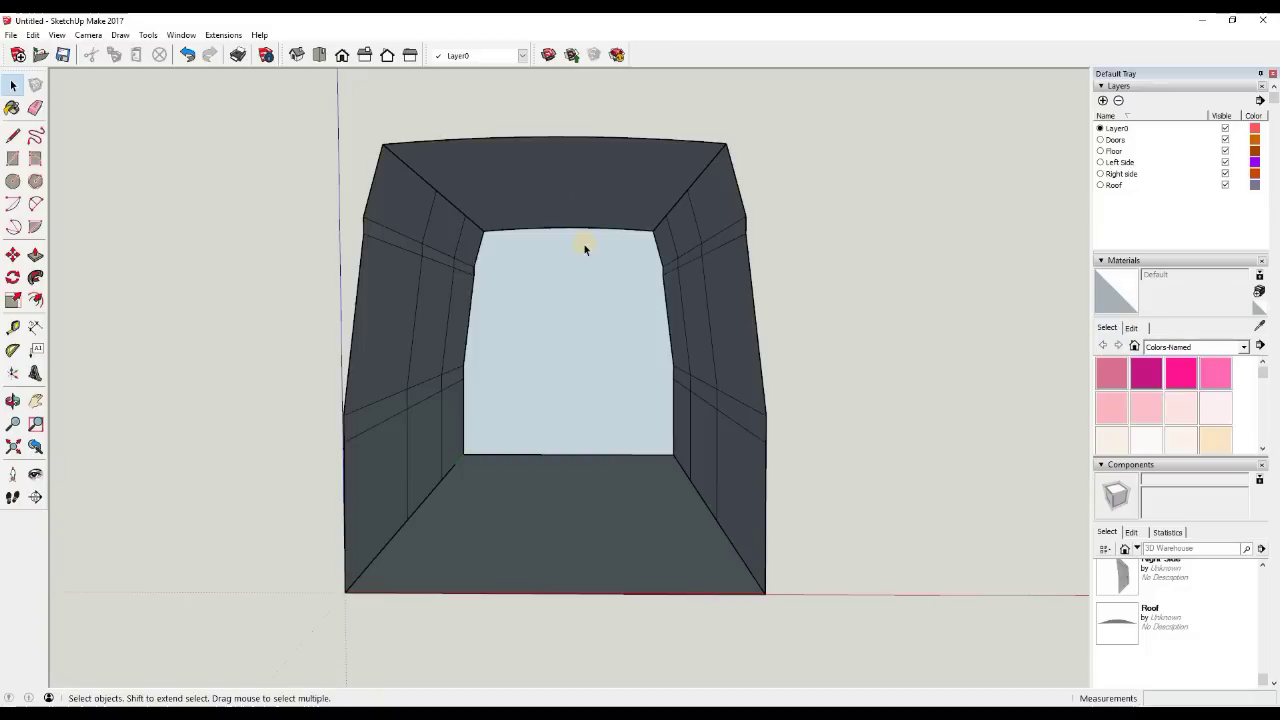
# Assign the roof component to the Roof layer and the rear door component to the Doors layer
pyautogui.click(595, 205)
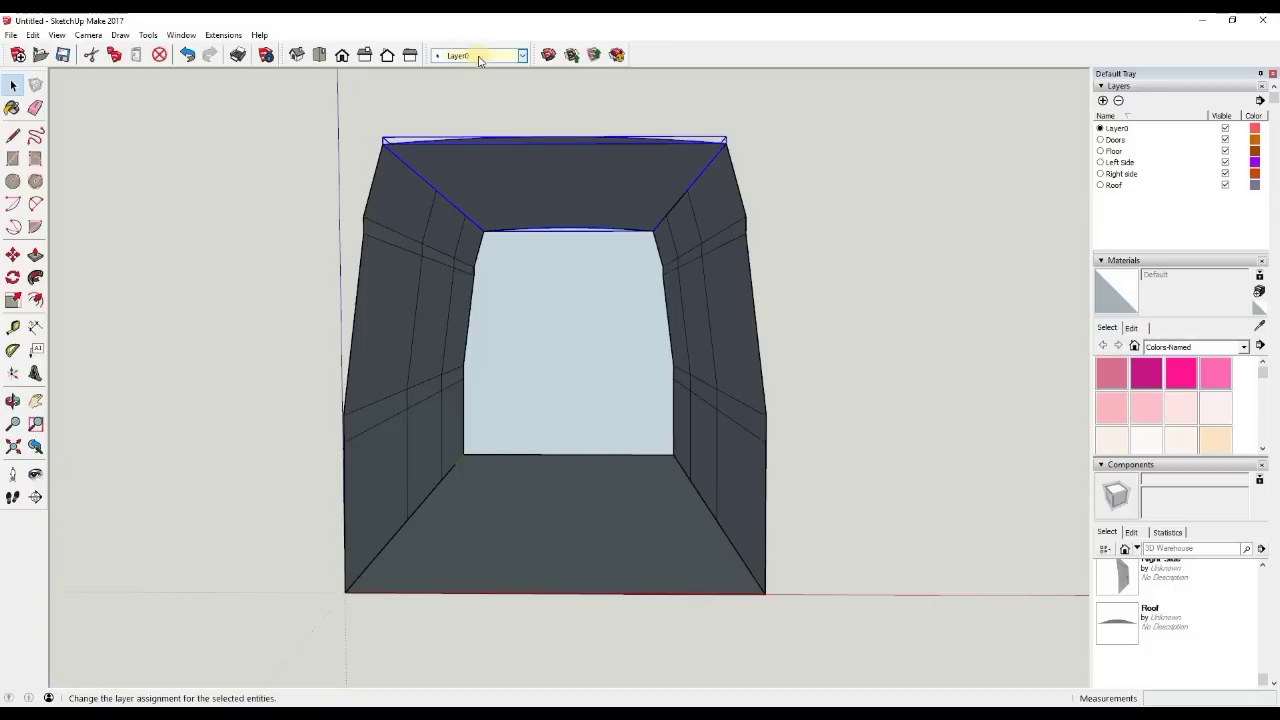
pyautogui.click(523, 56)
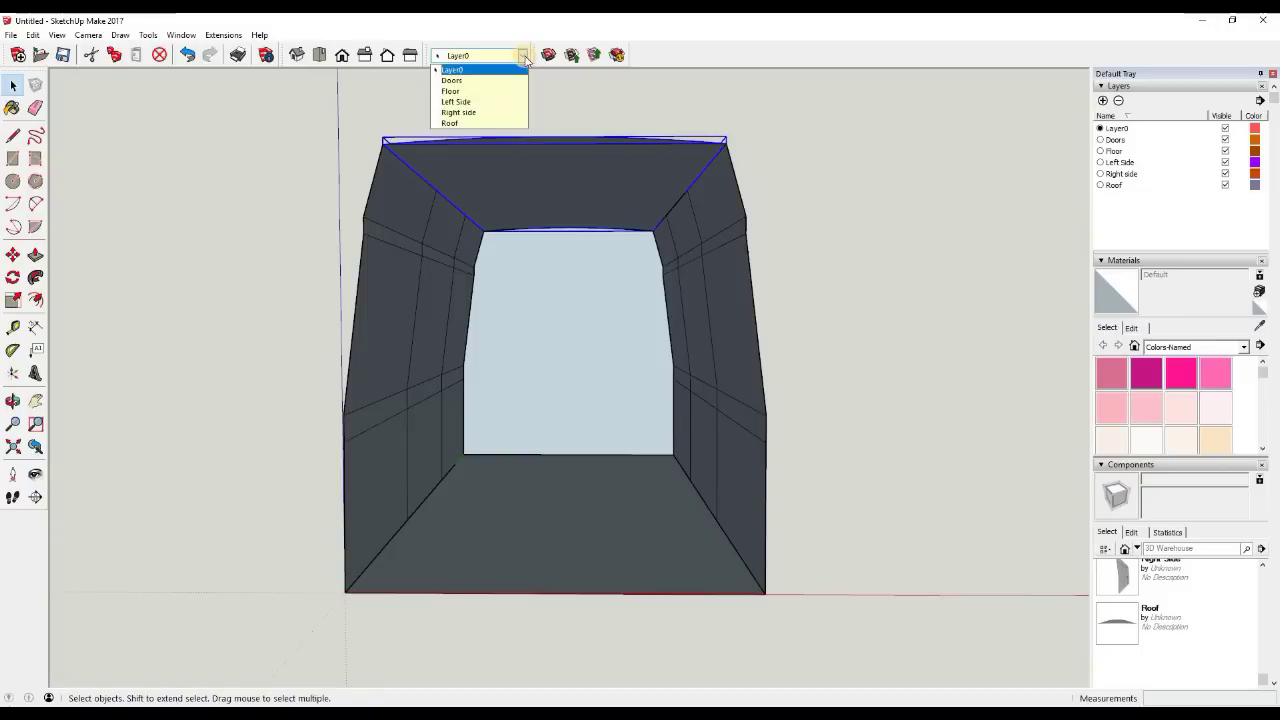
pyautogui.click(465, 124)
pyautogui.click(565, 332)
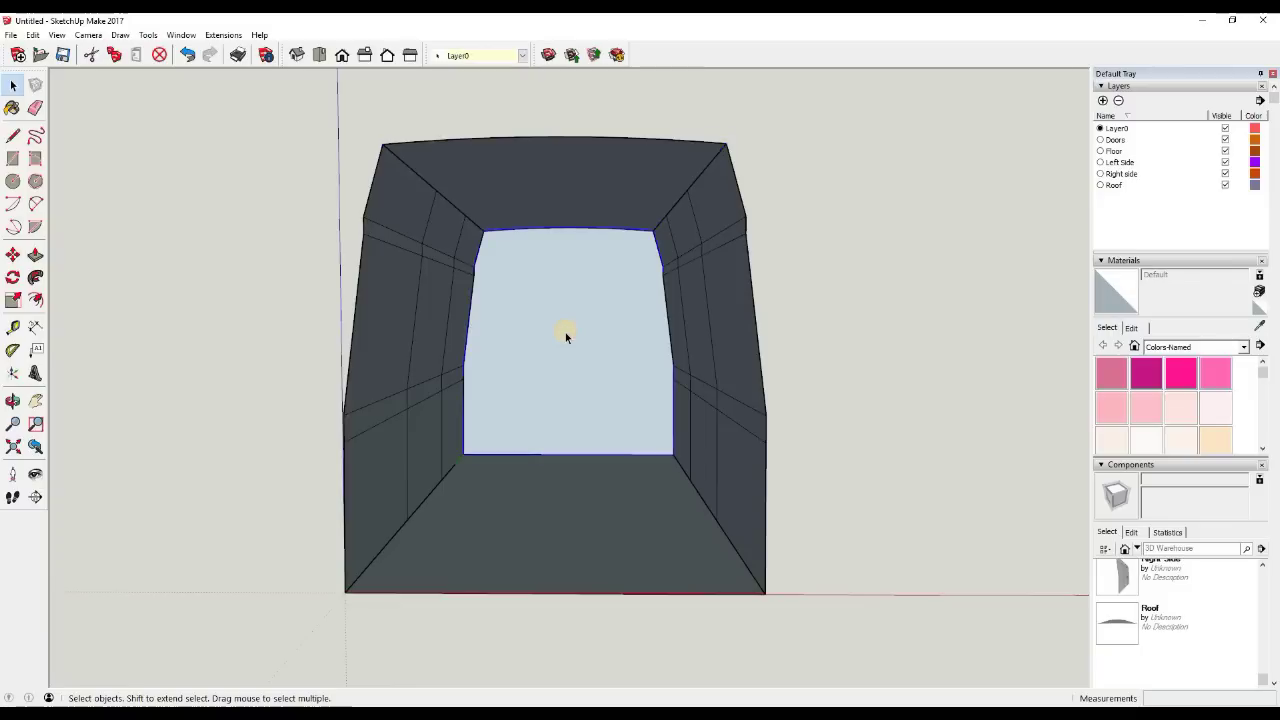
pyautogui.click(521, 58)
pyautogui.click(477, 72)
# Assign the van's floor component to the Floor layer
pyautogui.click(599, 515)
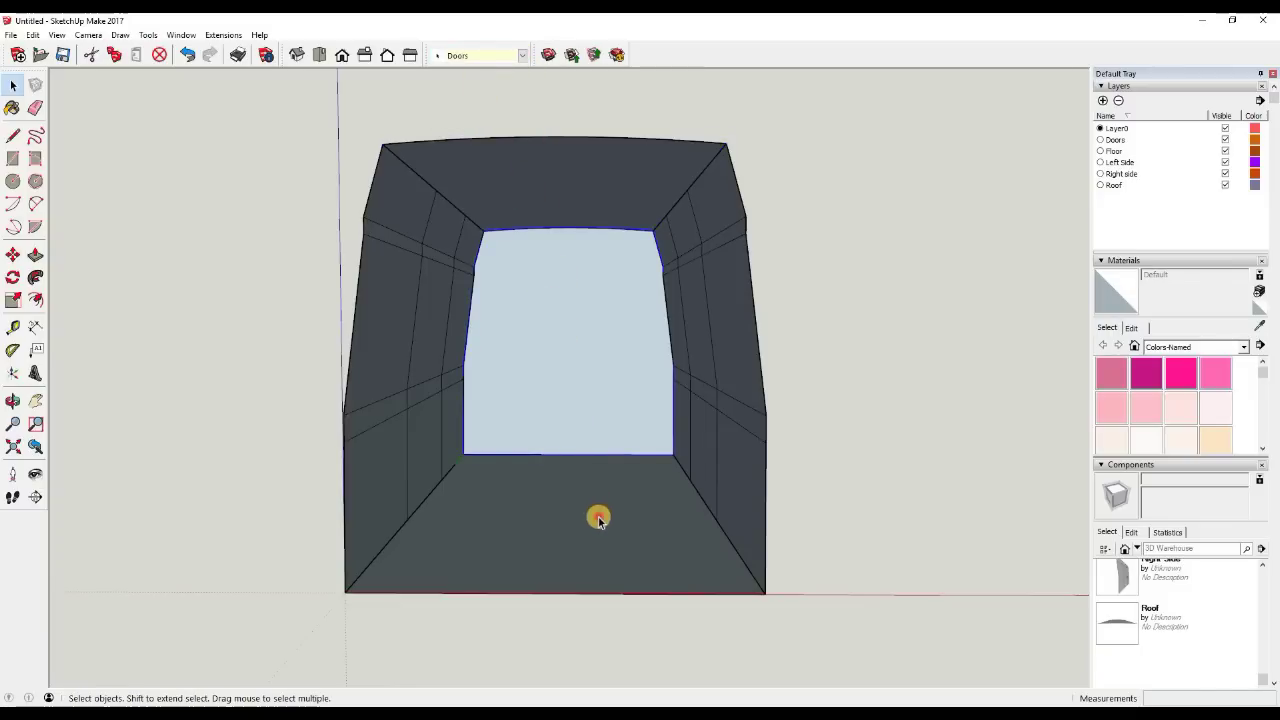
pyautogui.click(521, 55)
pyautogui.click(552, 354)
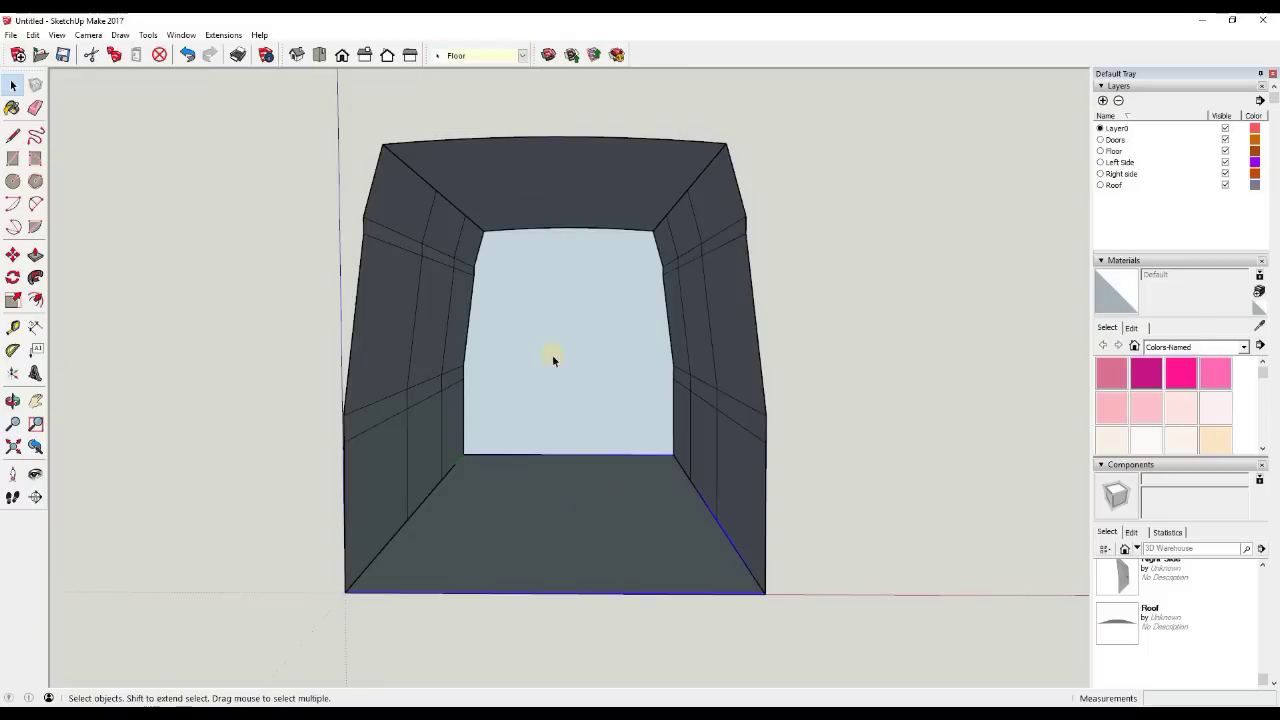
# Assign the right side panel to the Right side layer and the left side panel to the Left Side layer
pyautogui.click(736, 362)
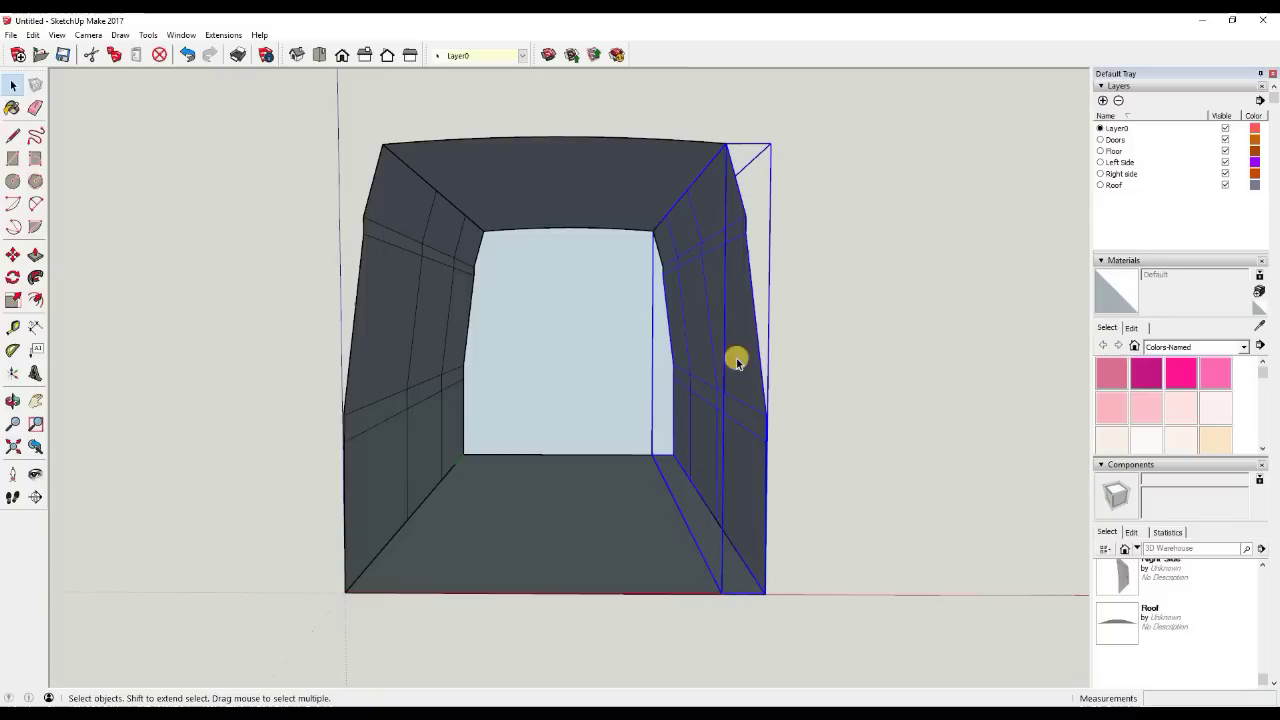
pyautogui.click(525, 57)
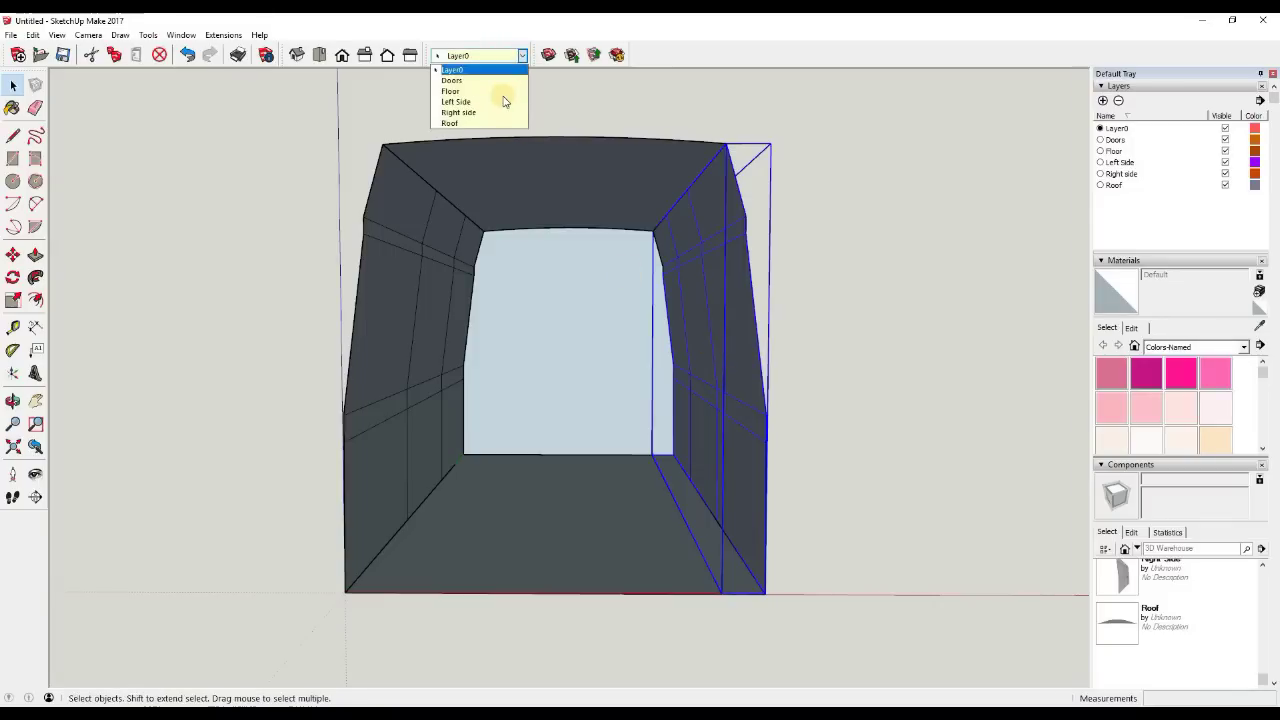
pyautogui.click(497, 110)
pyautogui.click(407, 292)
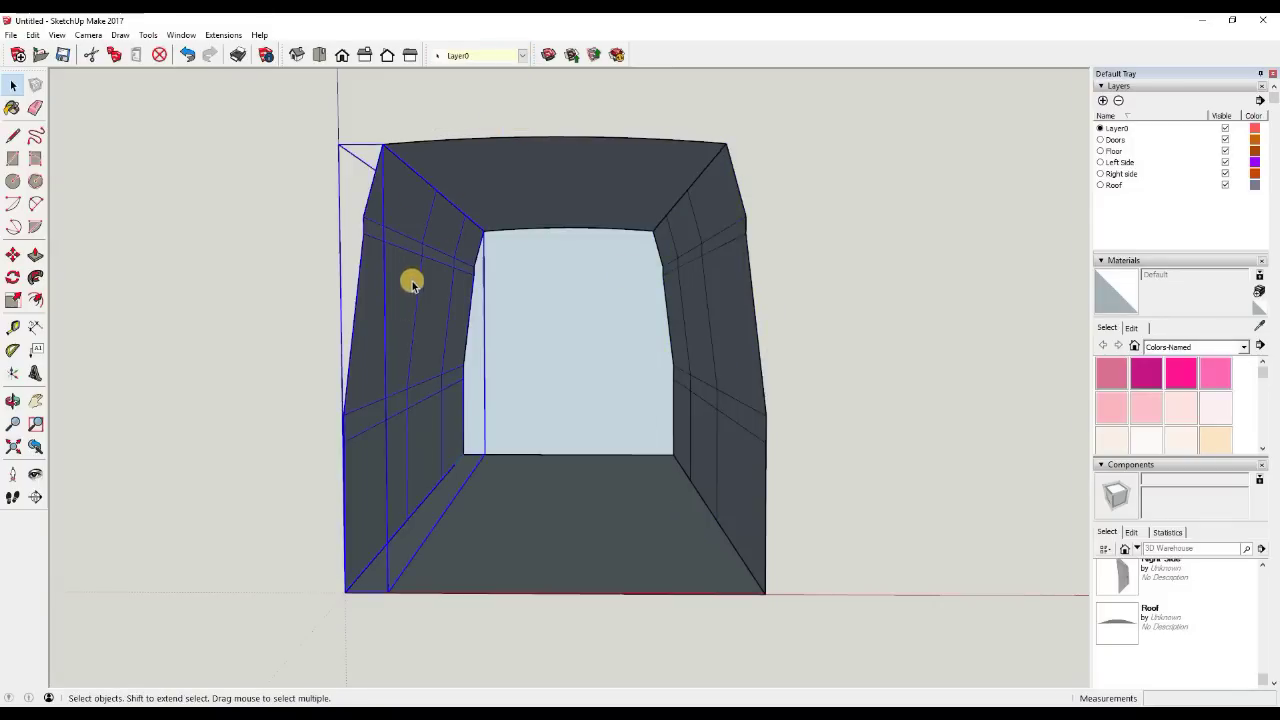
pyautogui.click(525, 57)
pyautogui.click(491, 99)
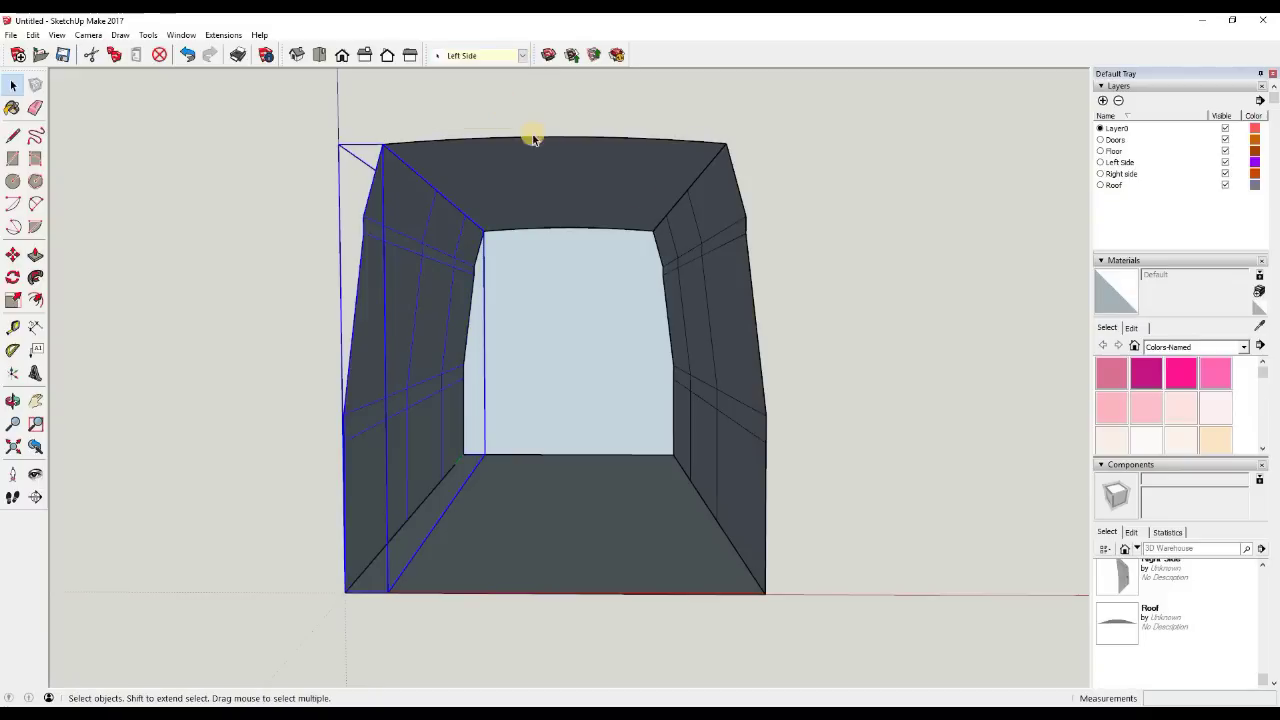
pyautogui.click(813, 291)
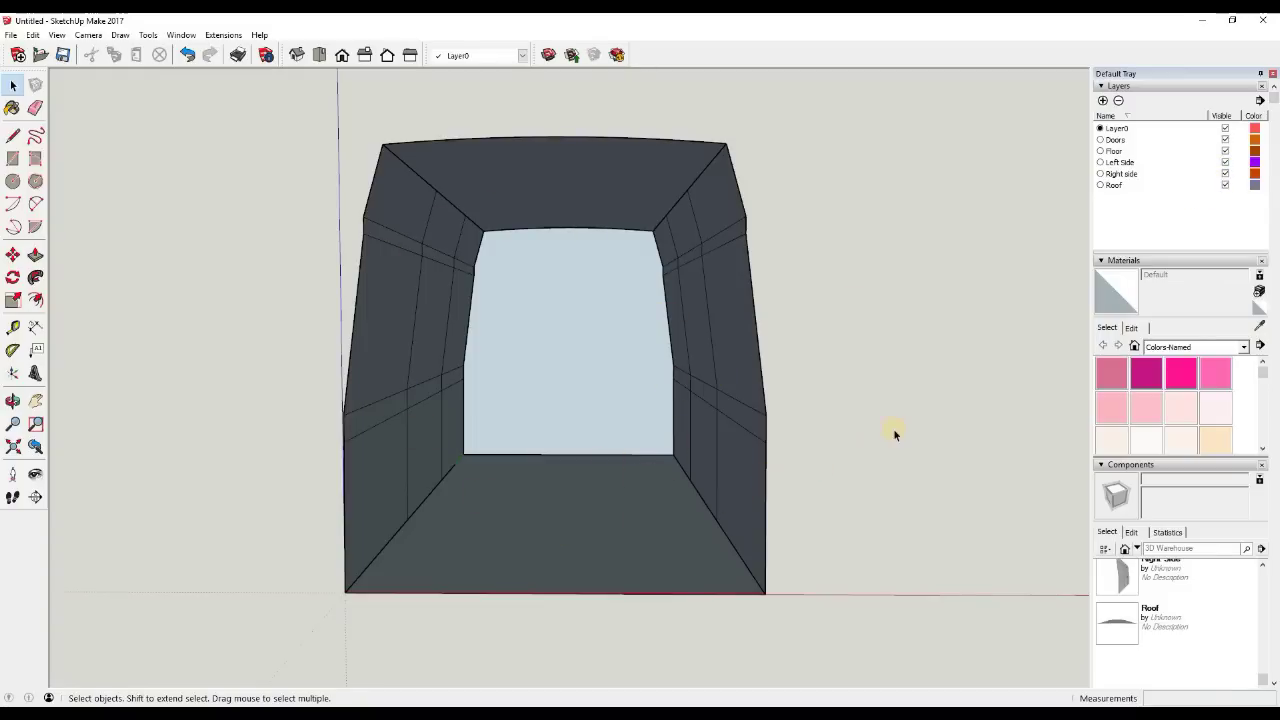
# Hide the Roof and Right side layers to expose the van's interior
pyautogui.click(1226, 186)
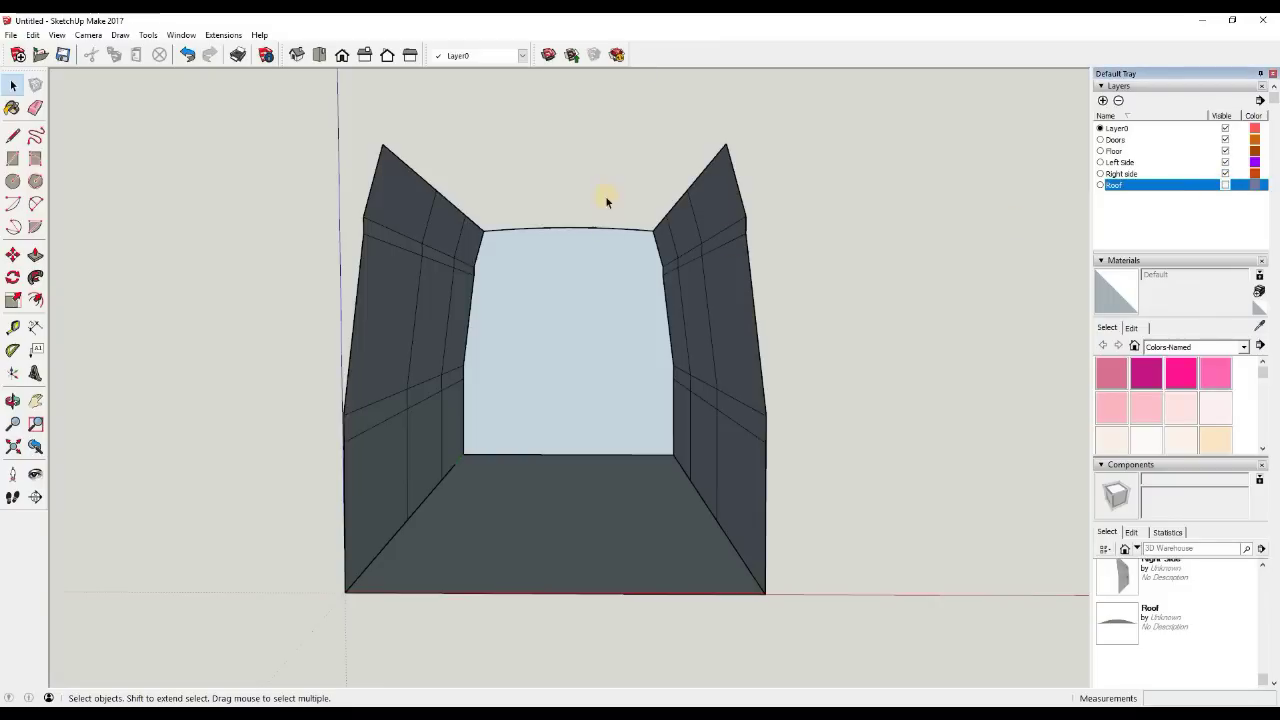
pyautogui.moveTo(807, 291); pyautogui.dragTo(738, 357, button='middle')
pyautogui.scroll(2, 740, 283)
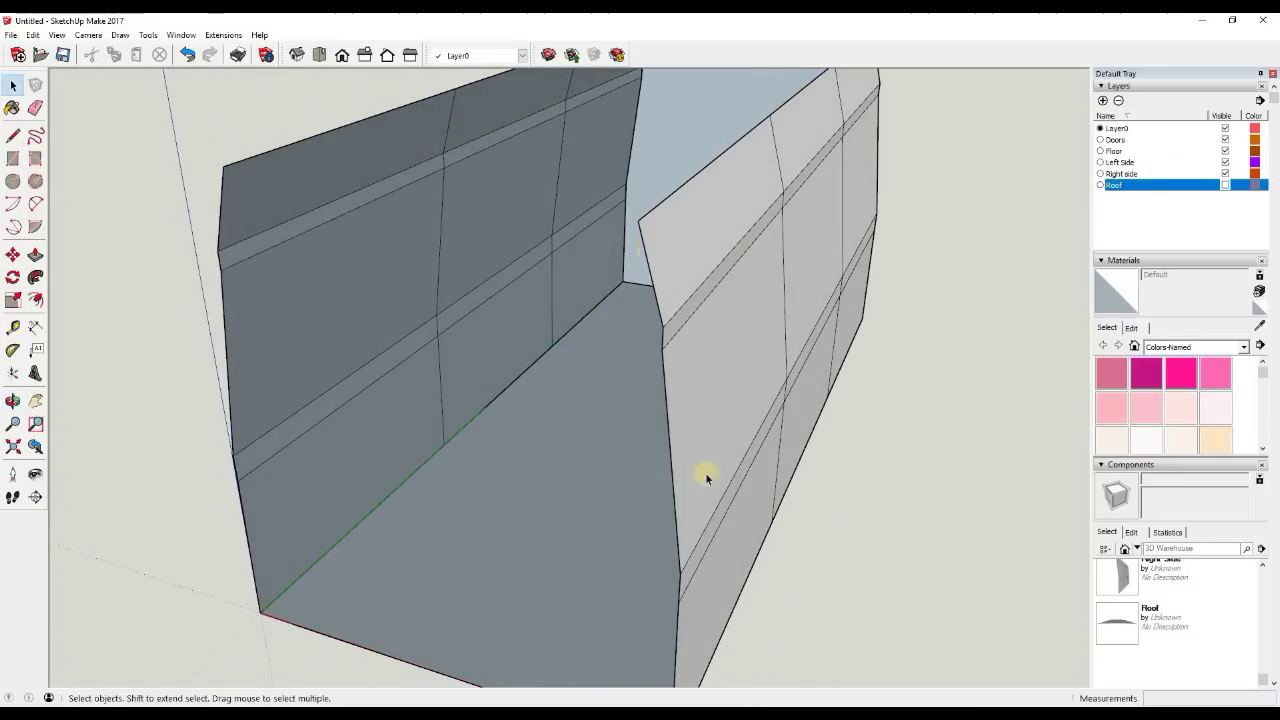
pyautogui.click(1226, 174)
pyautogui.moveTo(814, 343); pyautogui.dragTo(812, 165, button='middle')
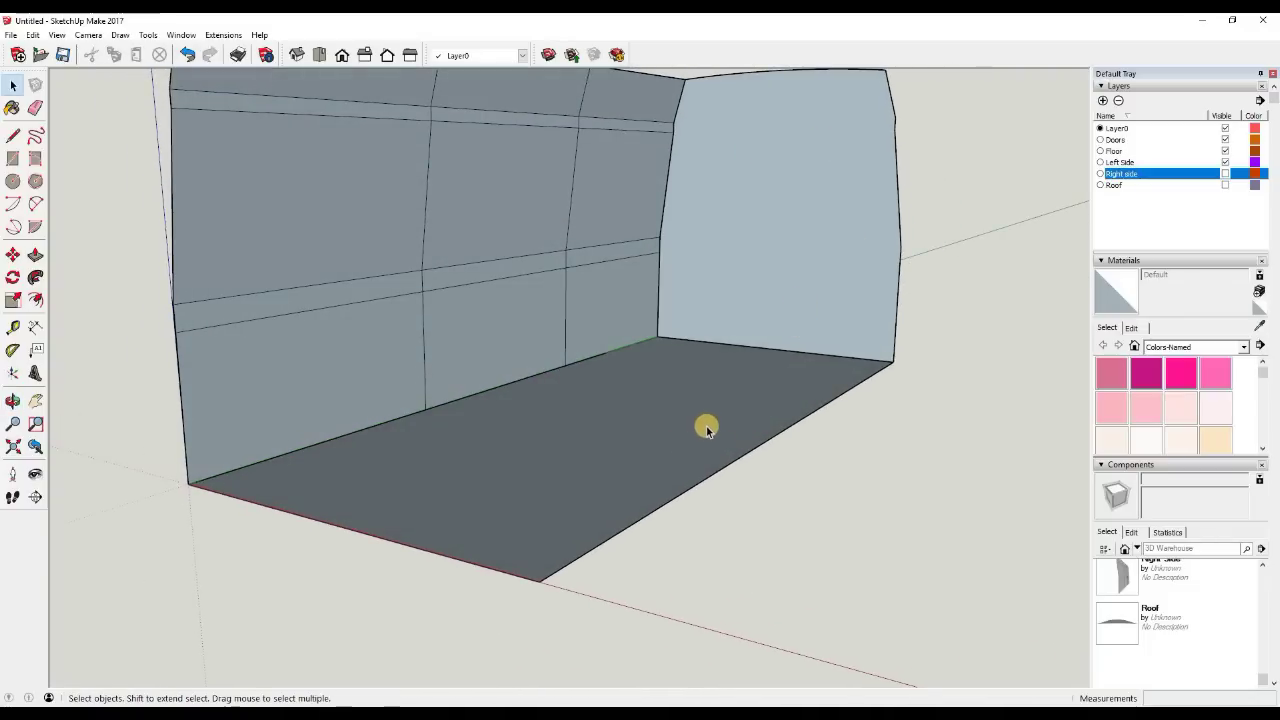
pyautogui.scroll(-3, 700, 432)
pyautogui.moveTo(683, 371); pyautogui.dragTo(674, 394, button='middle')
pyautogui.scroll(3, 672, 392)
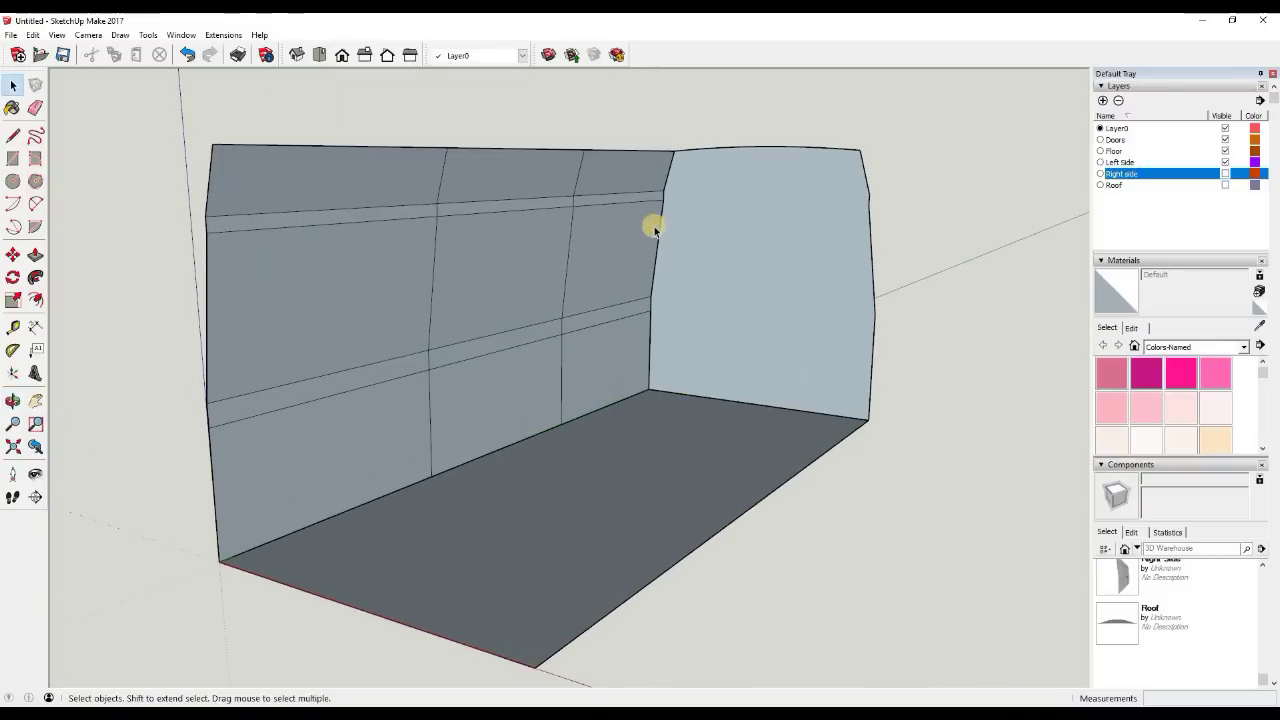
# Make the Right side and Roof layers visible again
pyautogui.click(1225, 174)
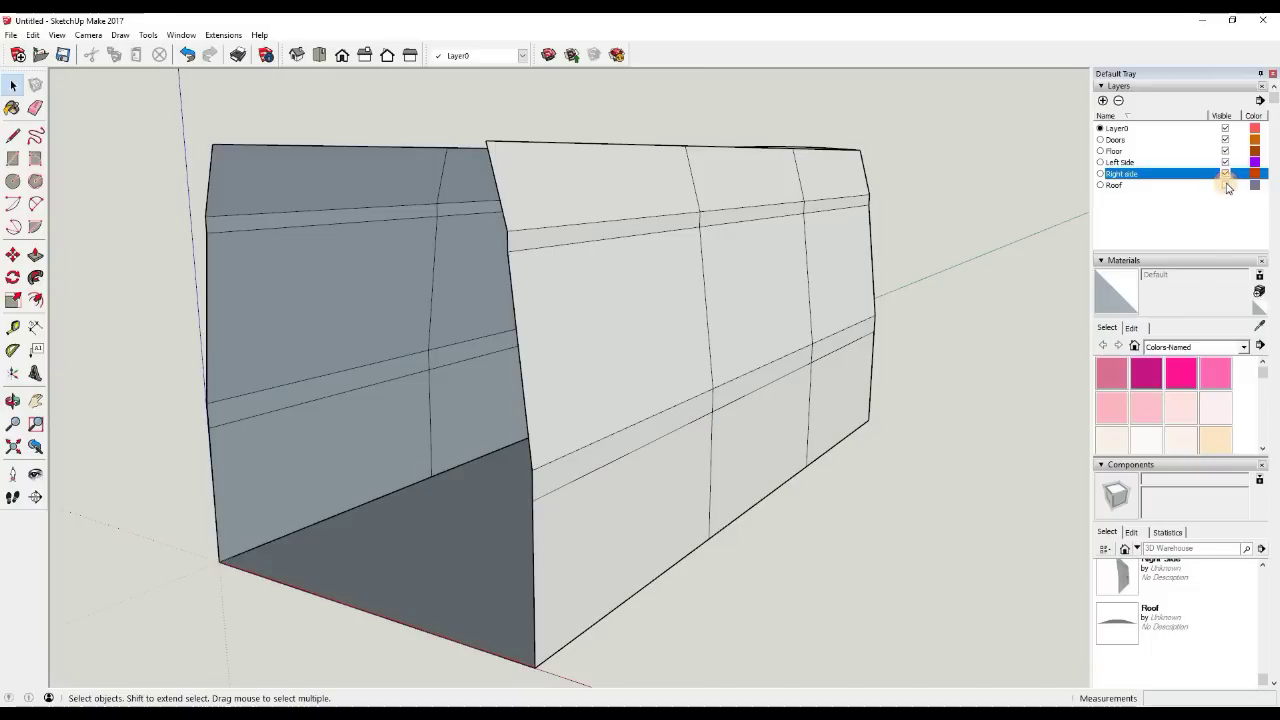
pyautogui.click(1225, 185)
pyautogui.moveTo(720, 283); pyautogui.dragTo(940, 220, button='middle')
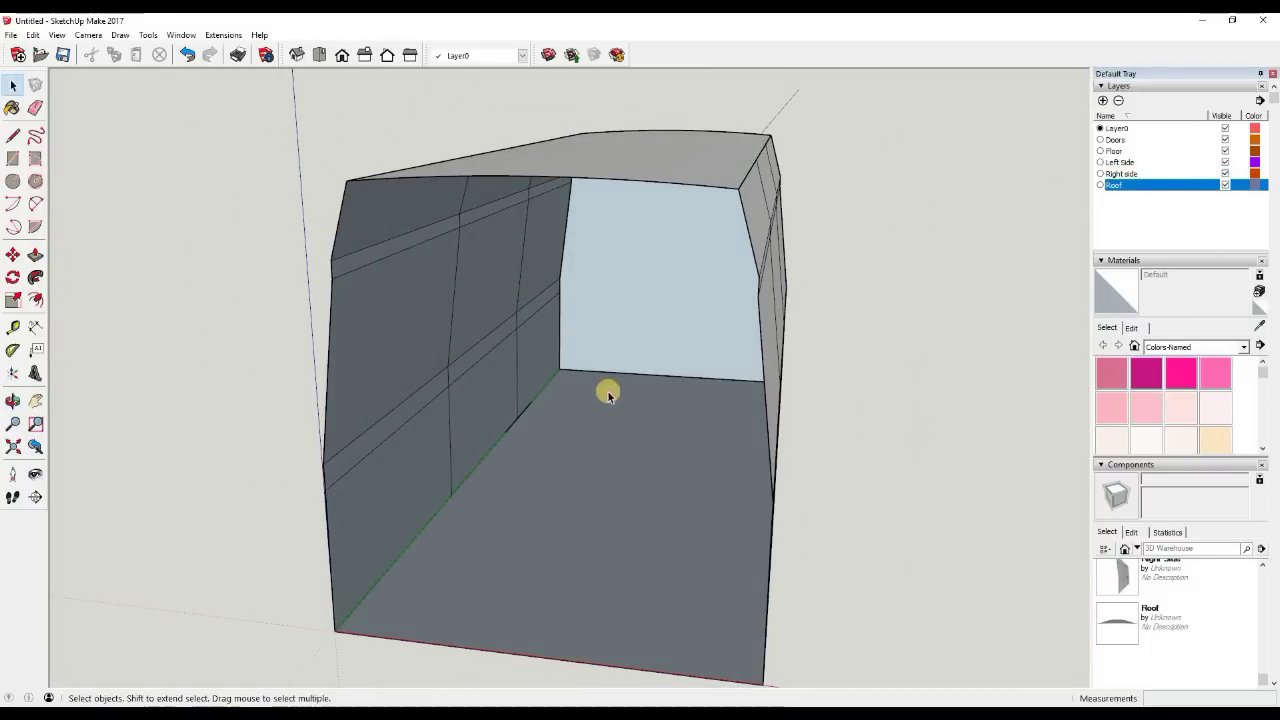
pyautogui.moveTo(623, 374); pyautogui.dragTo(646, 340, button='middle')
pyautogui.scroll(2, 687, 347)
pyautogui.scroll(-2, 646, 334)
pyautogui.scroll(2, 646, 345)
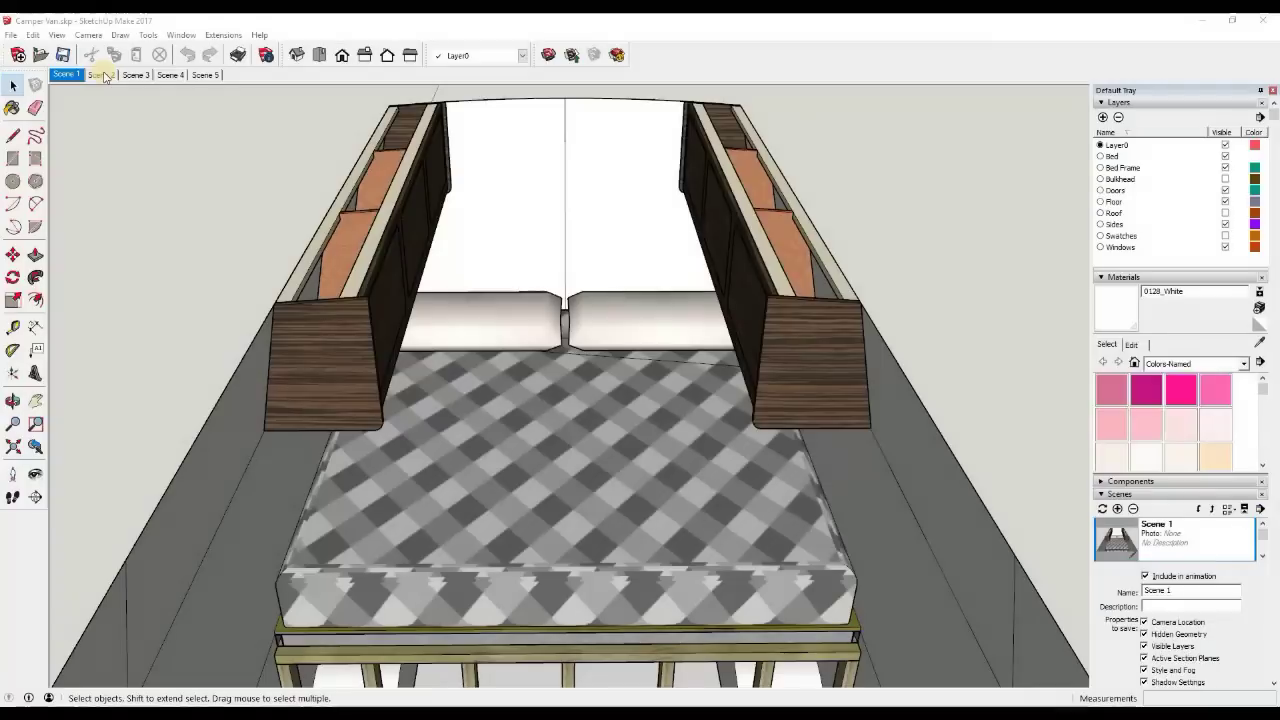
# Go through Scene 2 to Scene 5 of the Camper Van model to examine the overhead cupboards above the bed
pyautogui.click(101, 75)
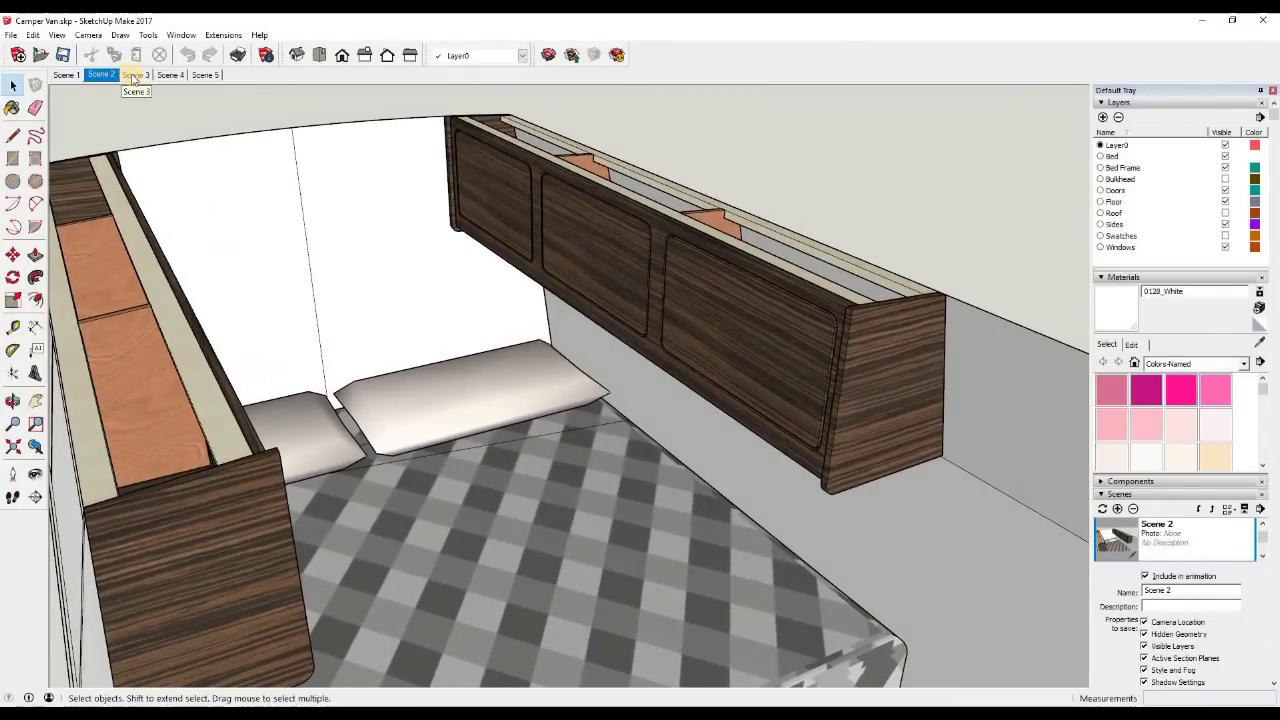
pyautogui.click(134, 75)
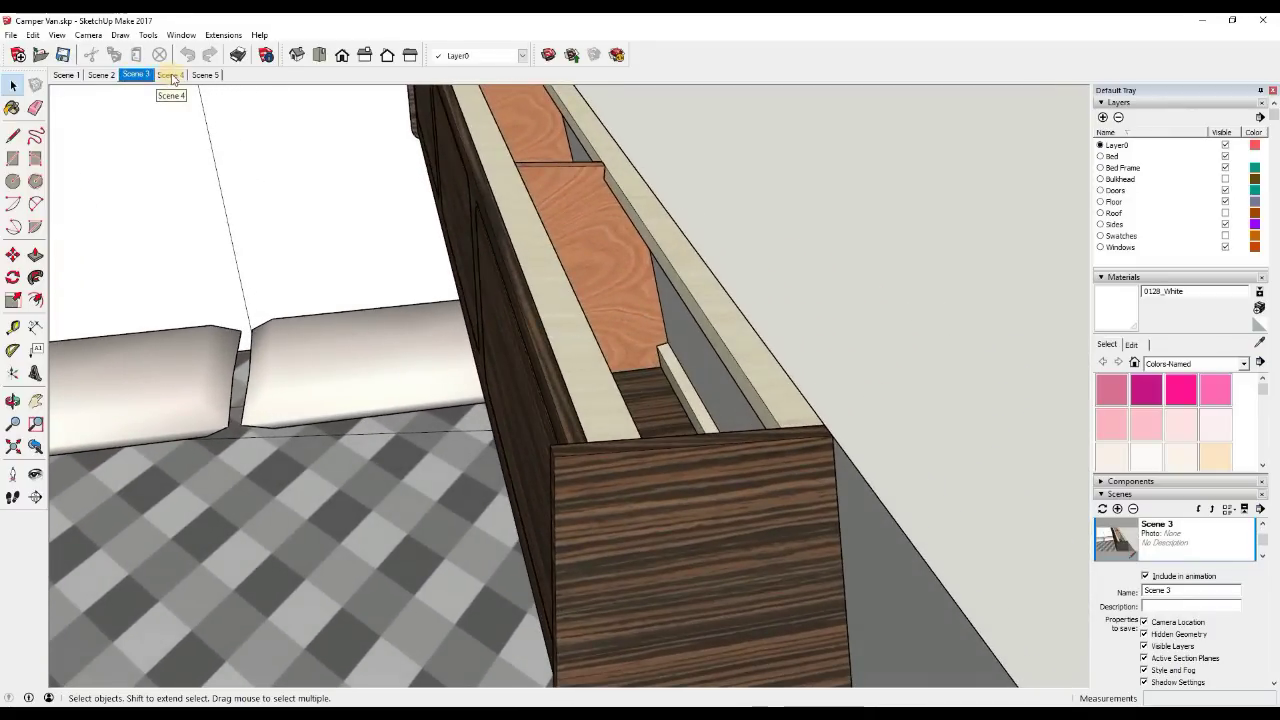
pyautogui.click(171, 76)
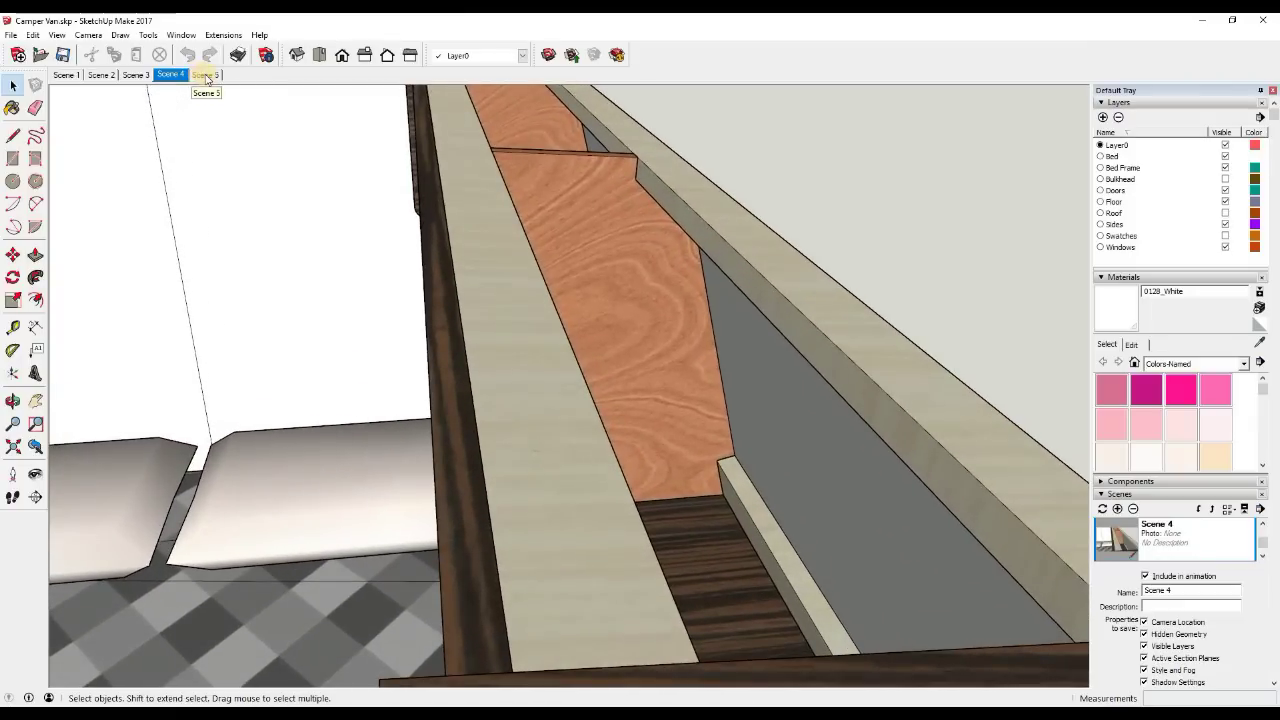
pyautogui.click(205, 76)
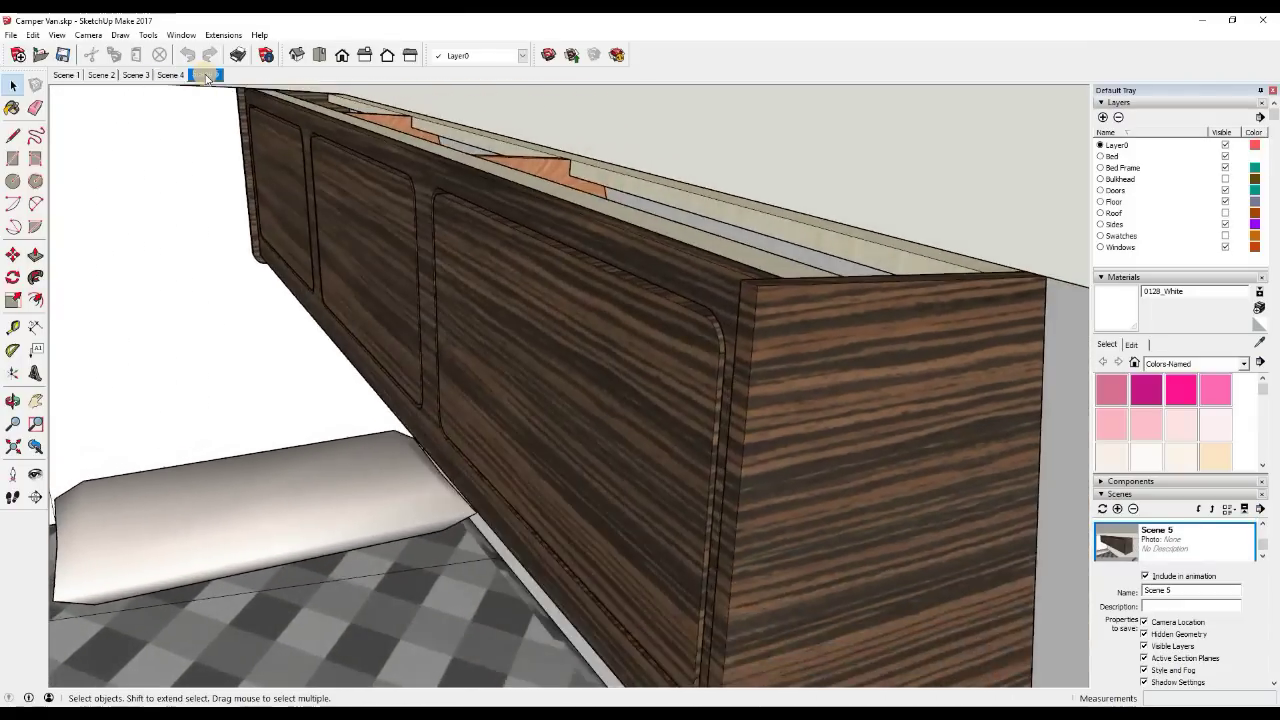